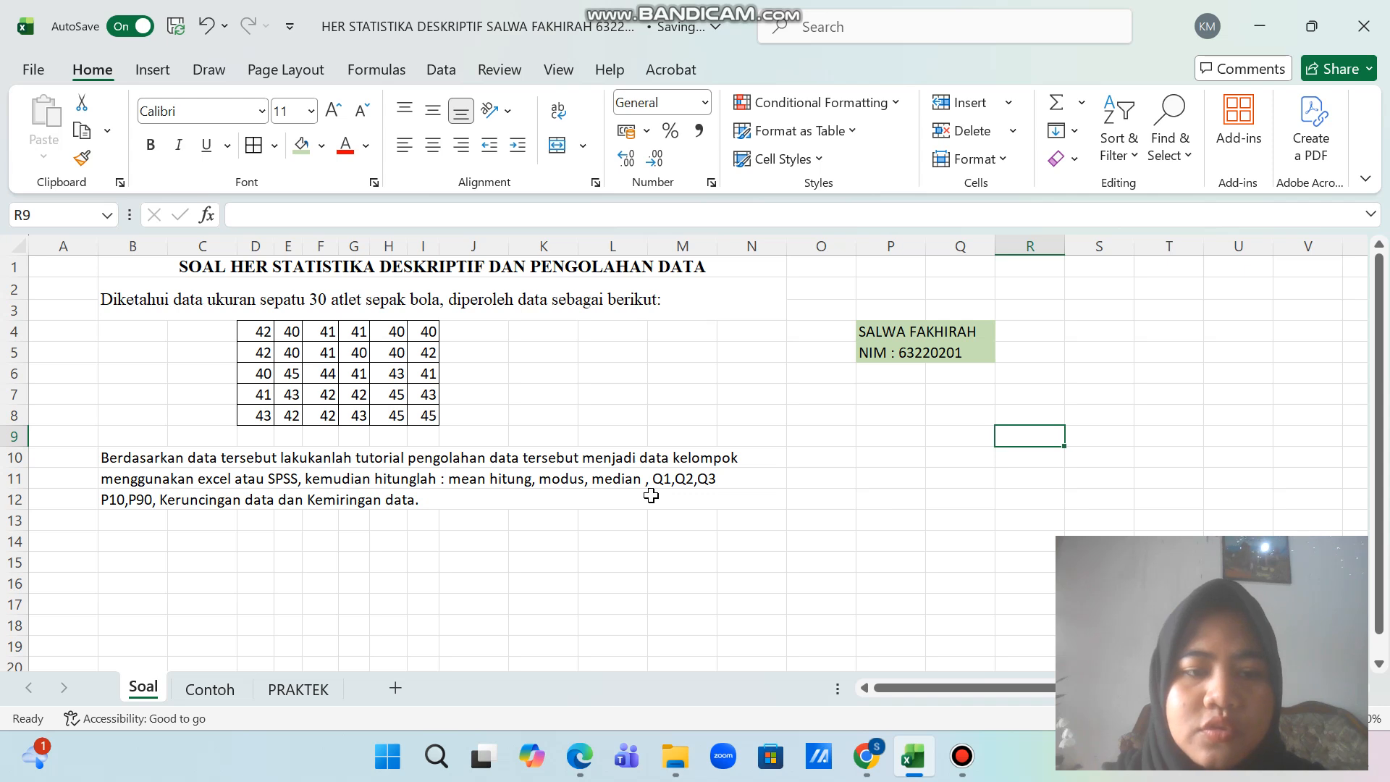
# Step: On the PRAKTEK sheet, calculate N in J2 by counting the data in B2:G6 with COUNTA
pyautogui.click(336, 685)
pyautogui.click(619, 490)
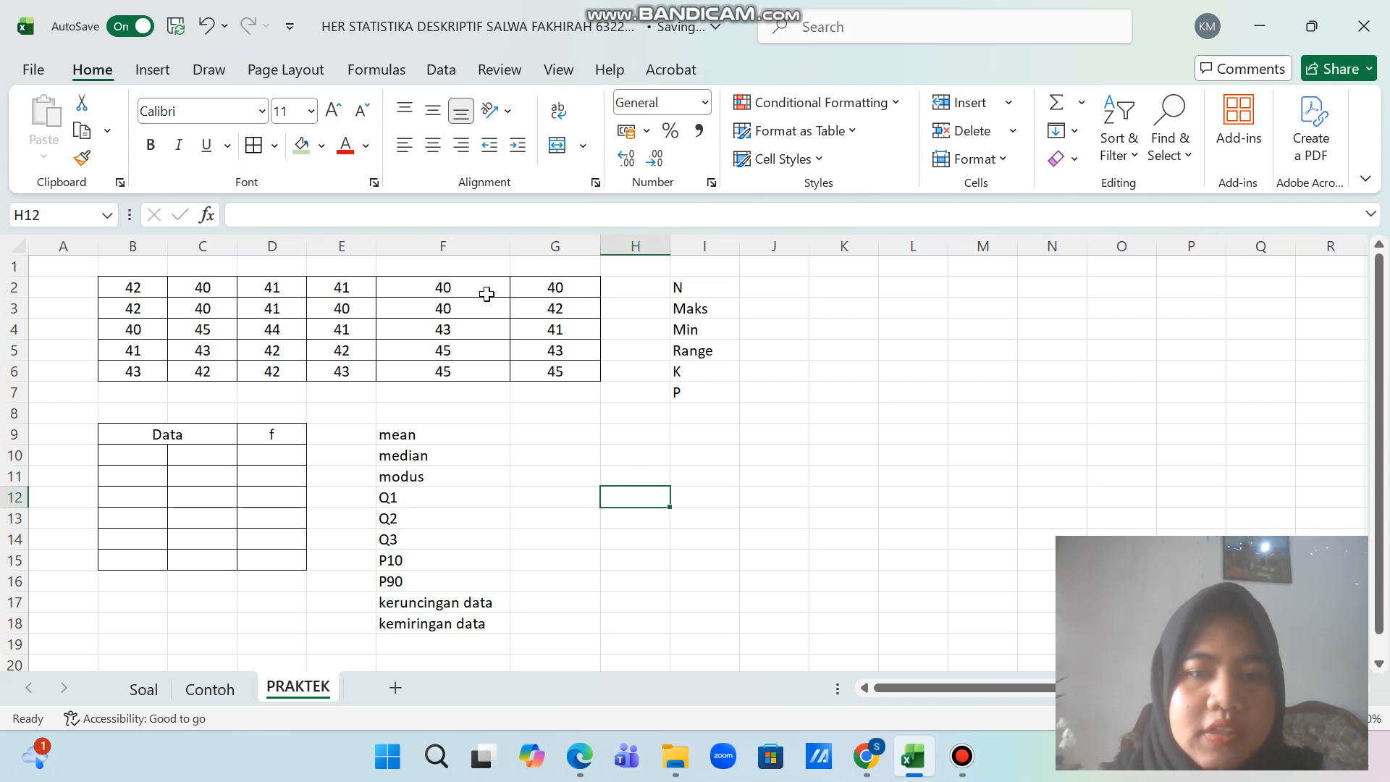
pyautogui.click(762, 288)
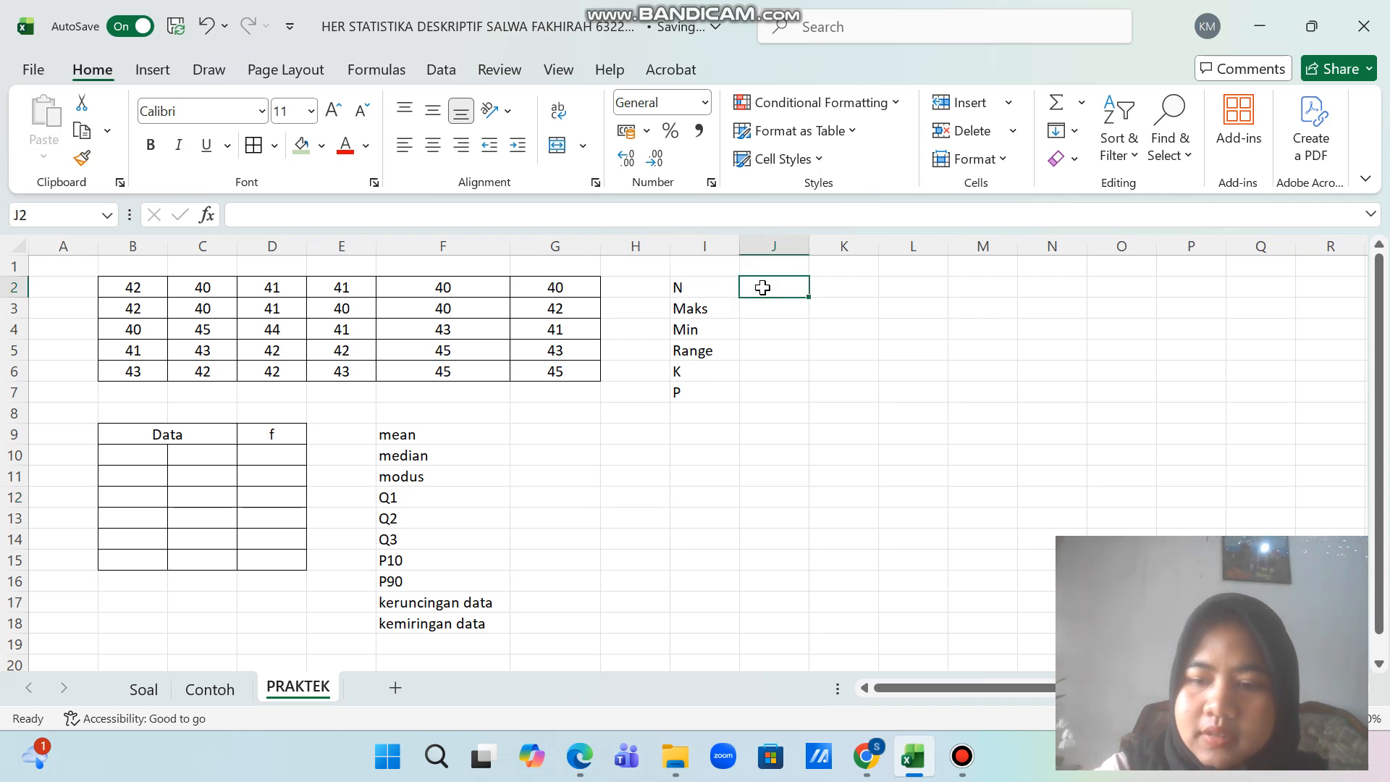
pyautogui.write('=')
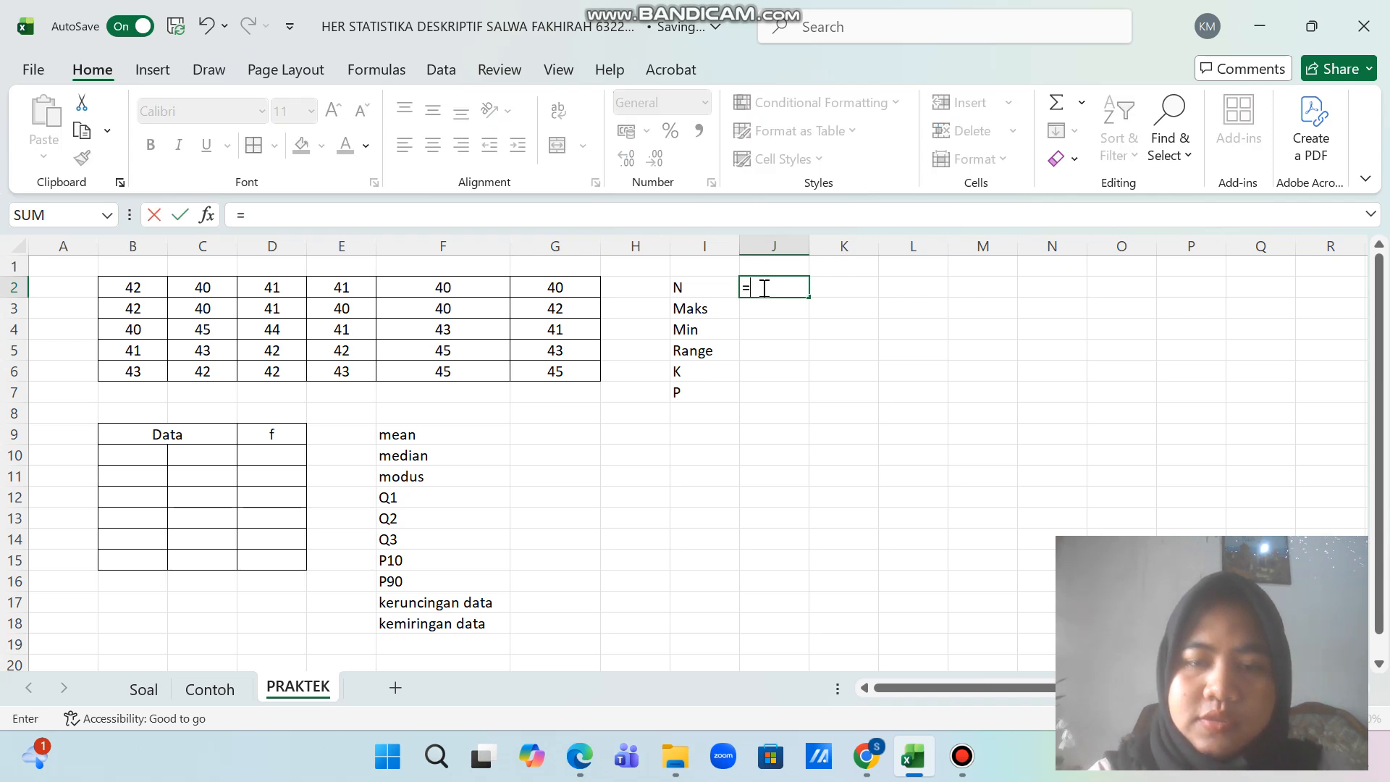
pyautogui.write('COUNTA')
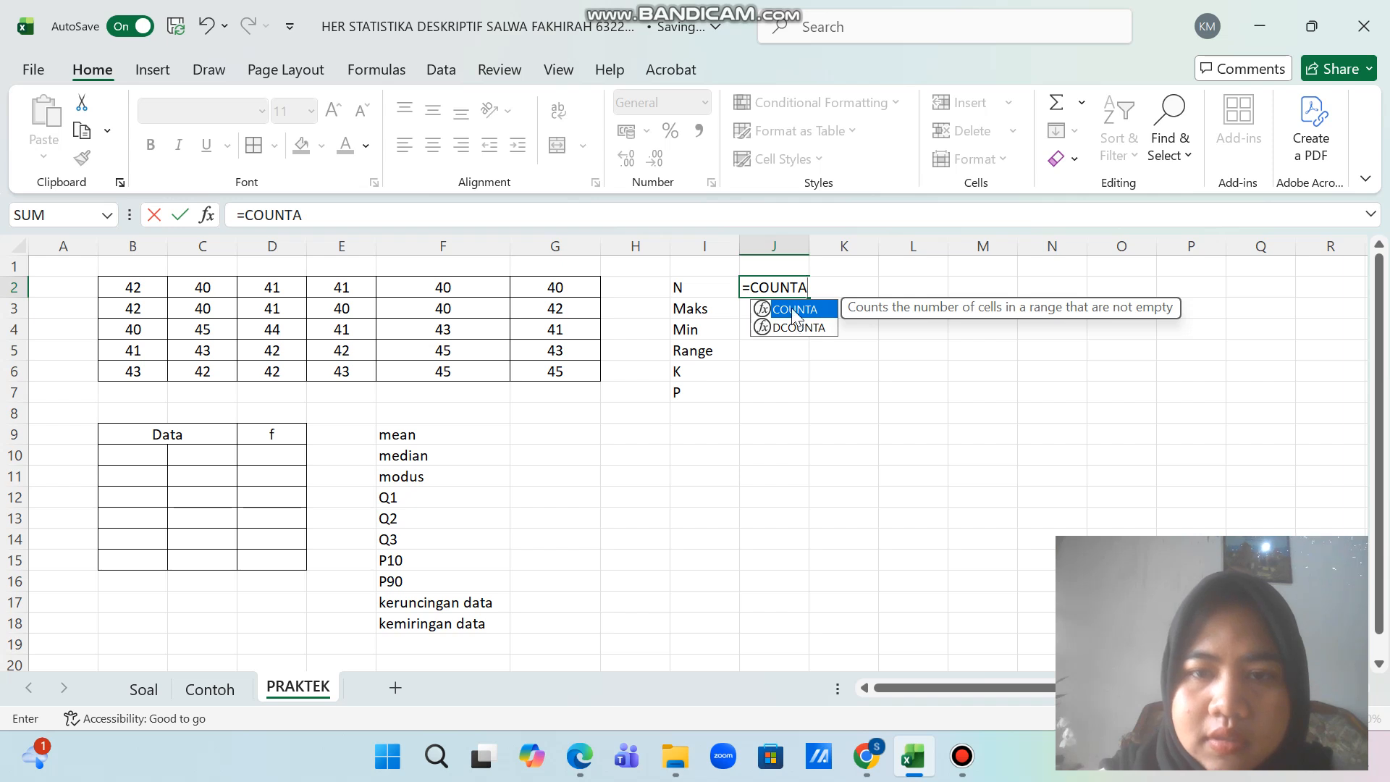
pyautogui.doubleClick(792, 311)
pyautogui.moveTo(135, 287); pyautogui.dragTo(557, 367)
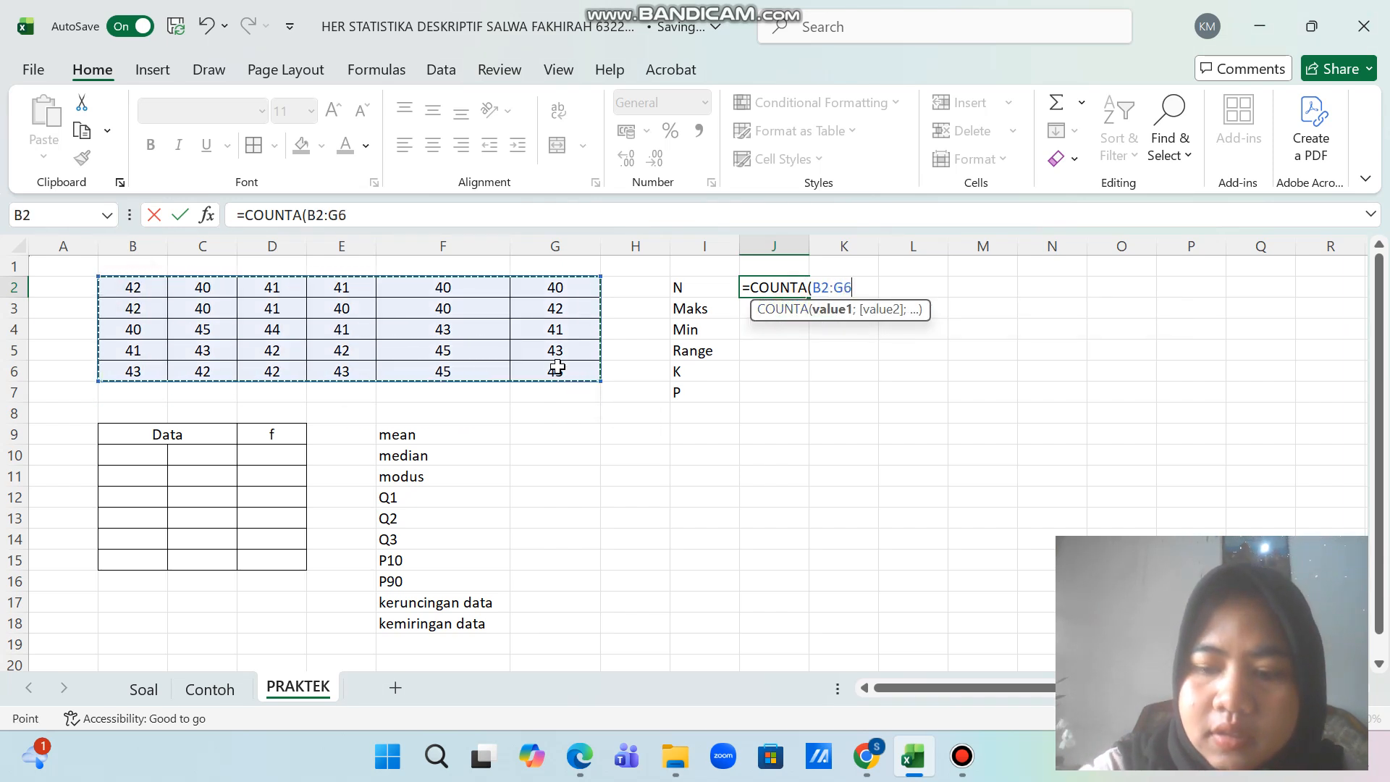
pyautogui.press('Return')
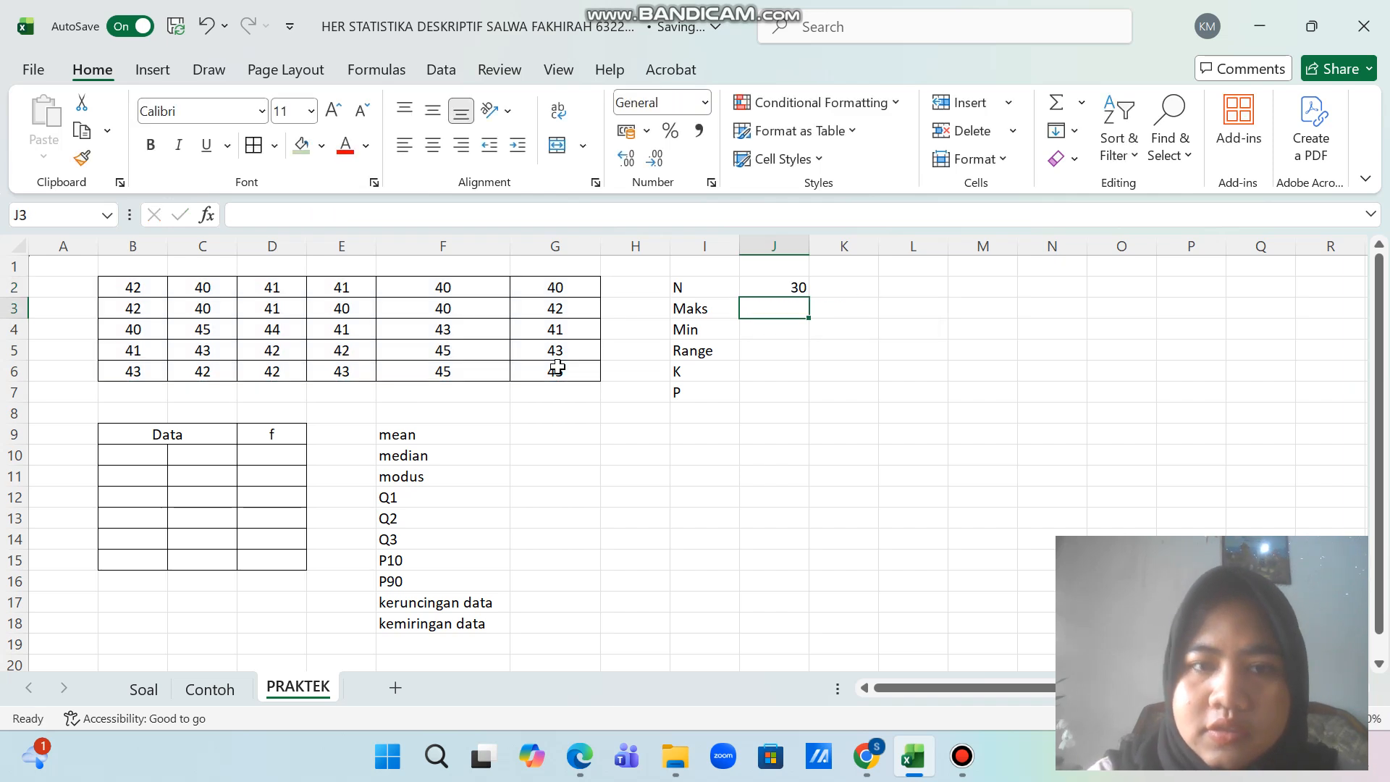
# Step: Calculate the Maks value in J3 with the formula =MAX(B2:G6)
pyautogui.write('=')
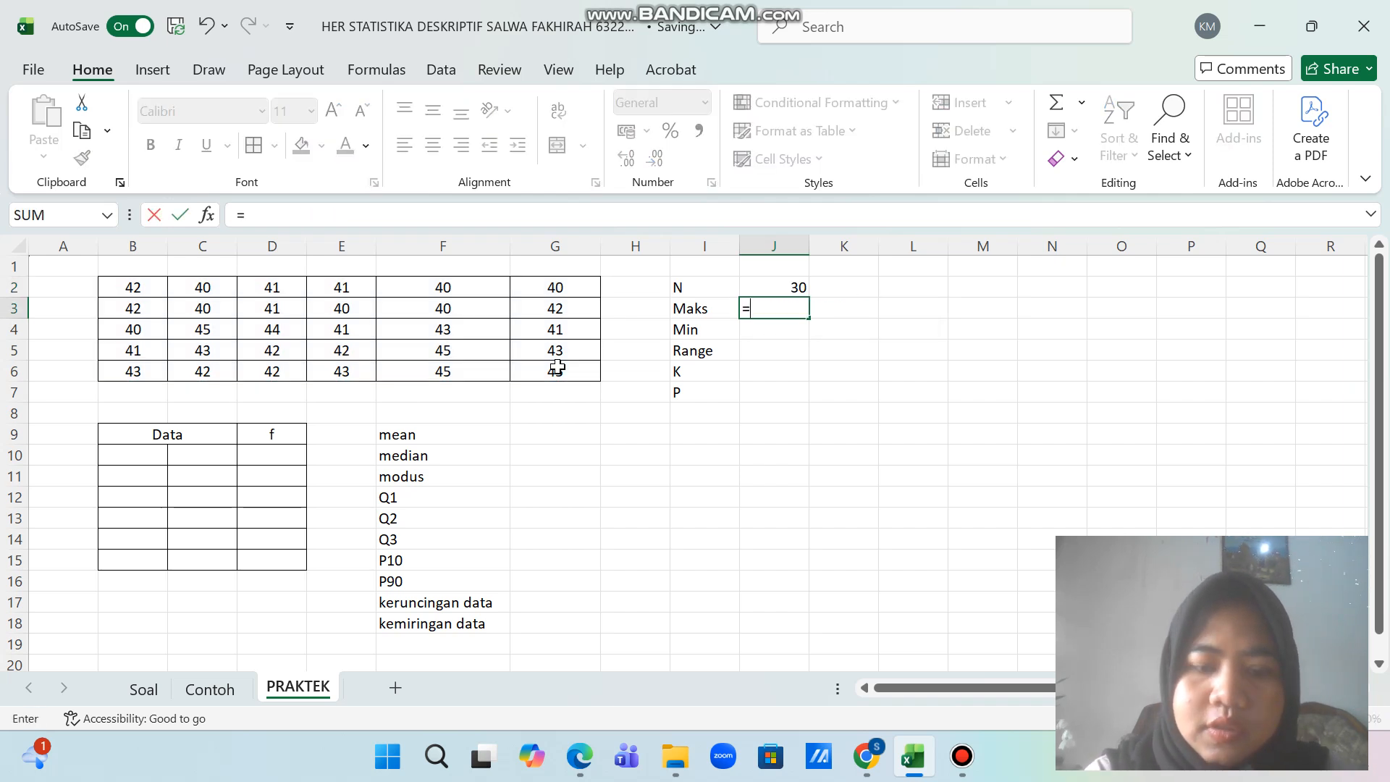
pyautogui.write('MA')
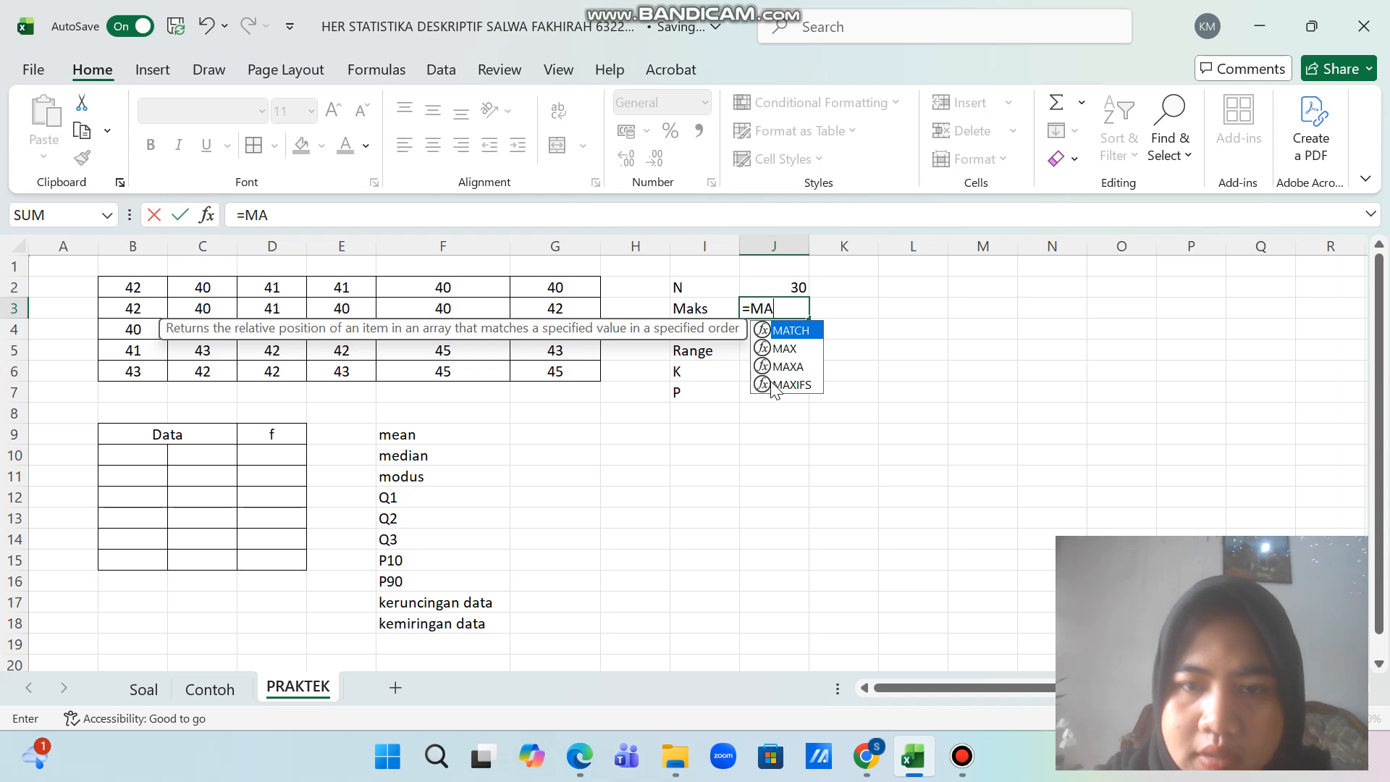
pyautogui.doubleClick(784, 348)
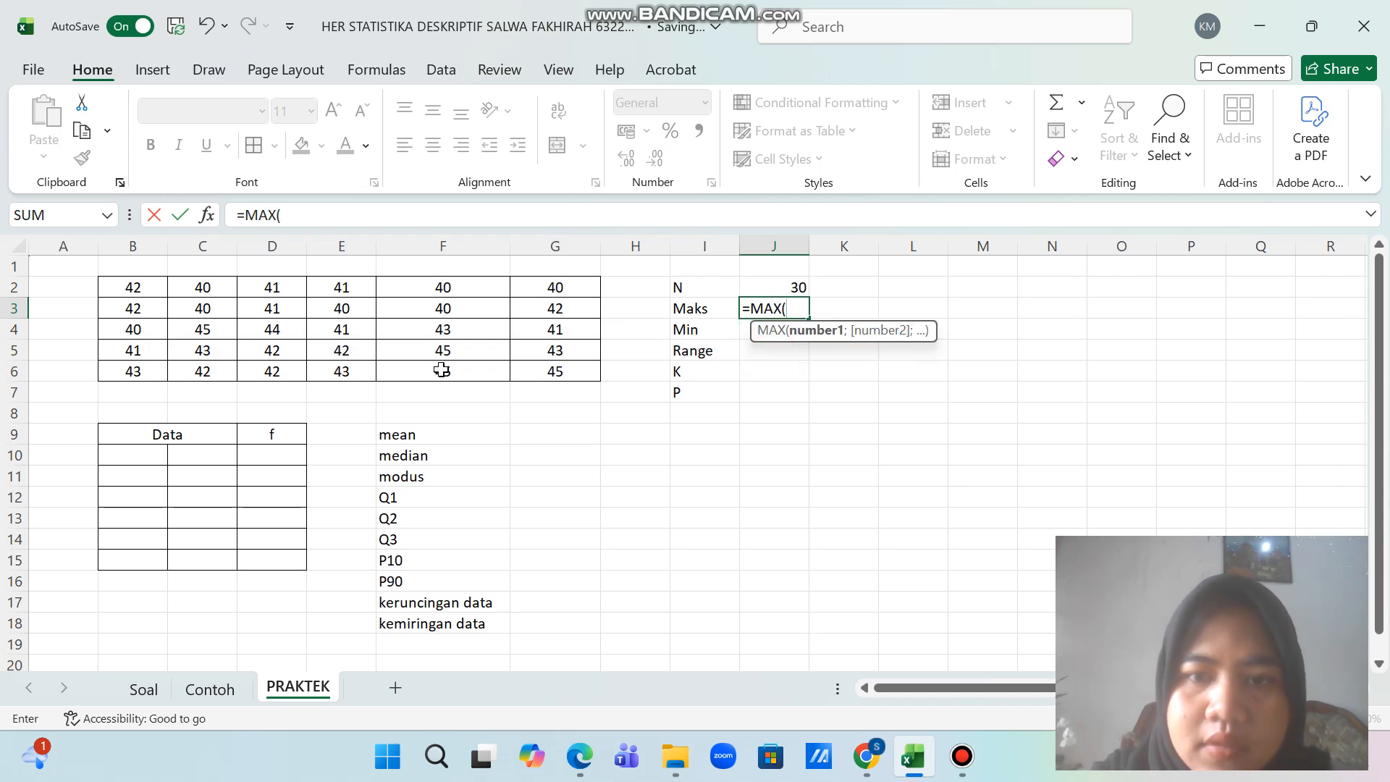
pyautogui.moveTo(134, 287); pyautogui.dragTo(534, 371)
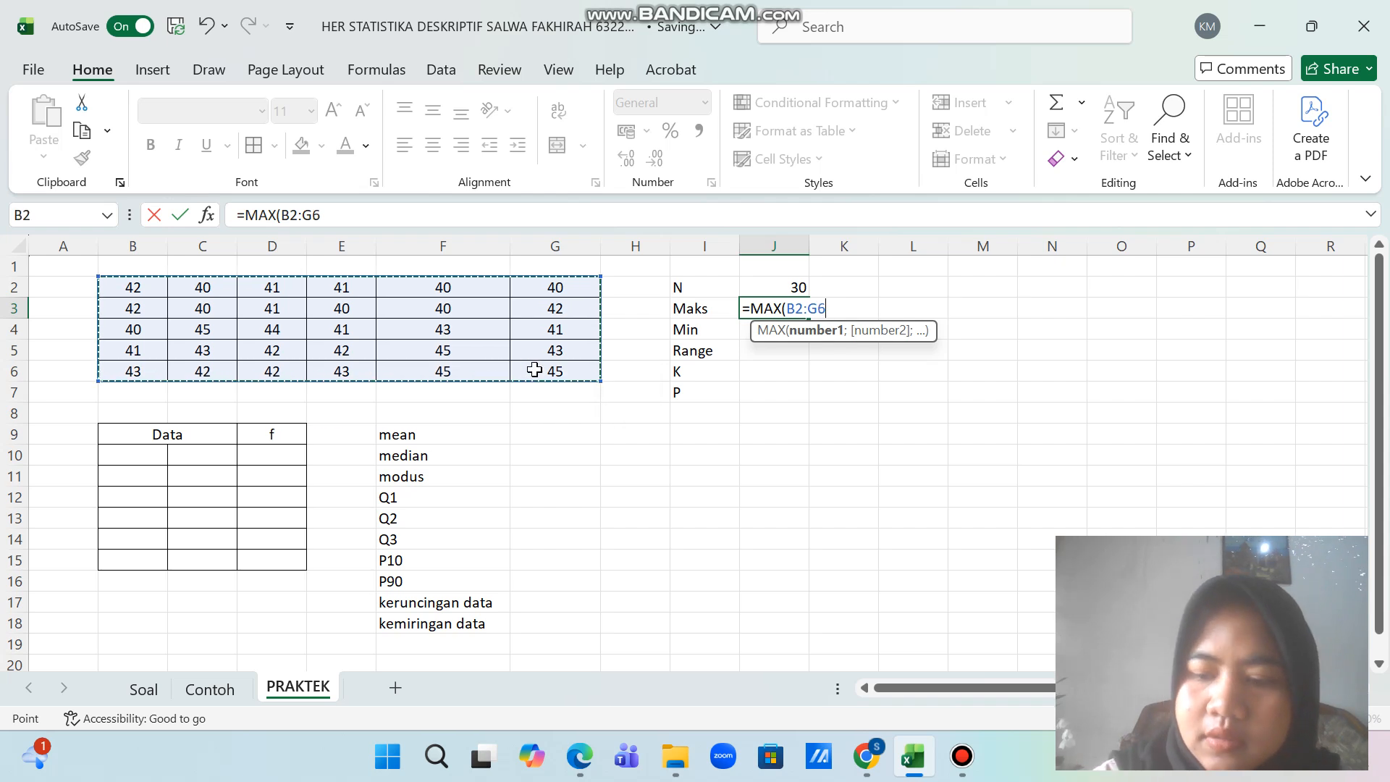
pyautogui.write(')')
pyautogui.press('Return')
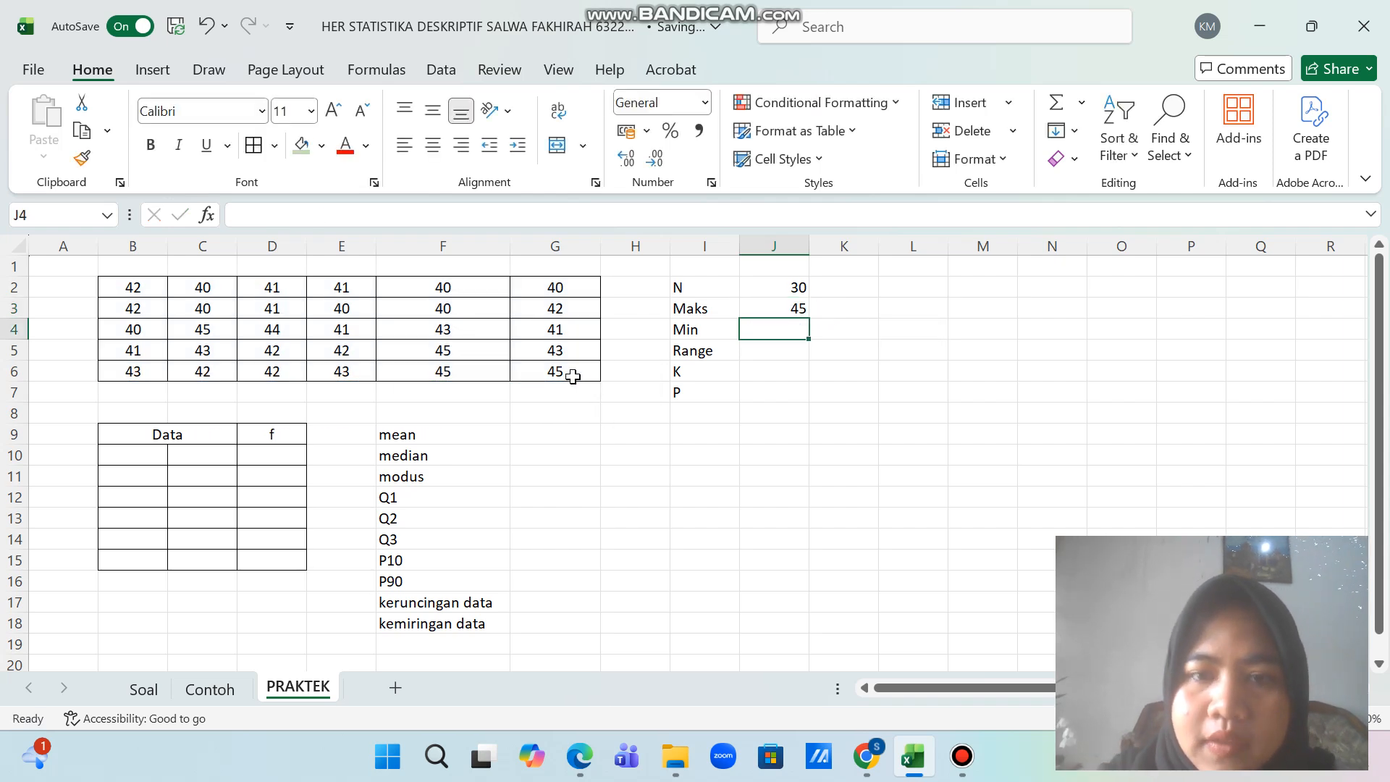
# Step: Calculate the Min value in J4 with the formula =MIN(B2:G6)
pyautogui.write('=')
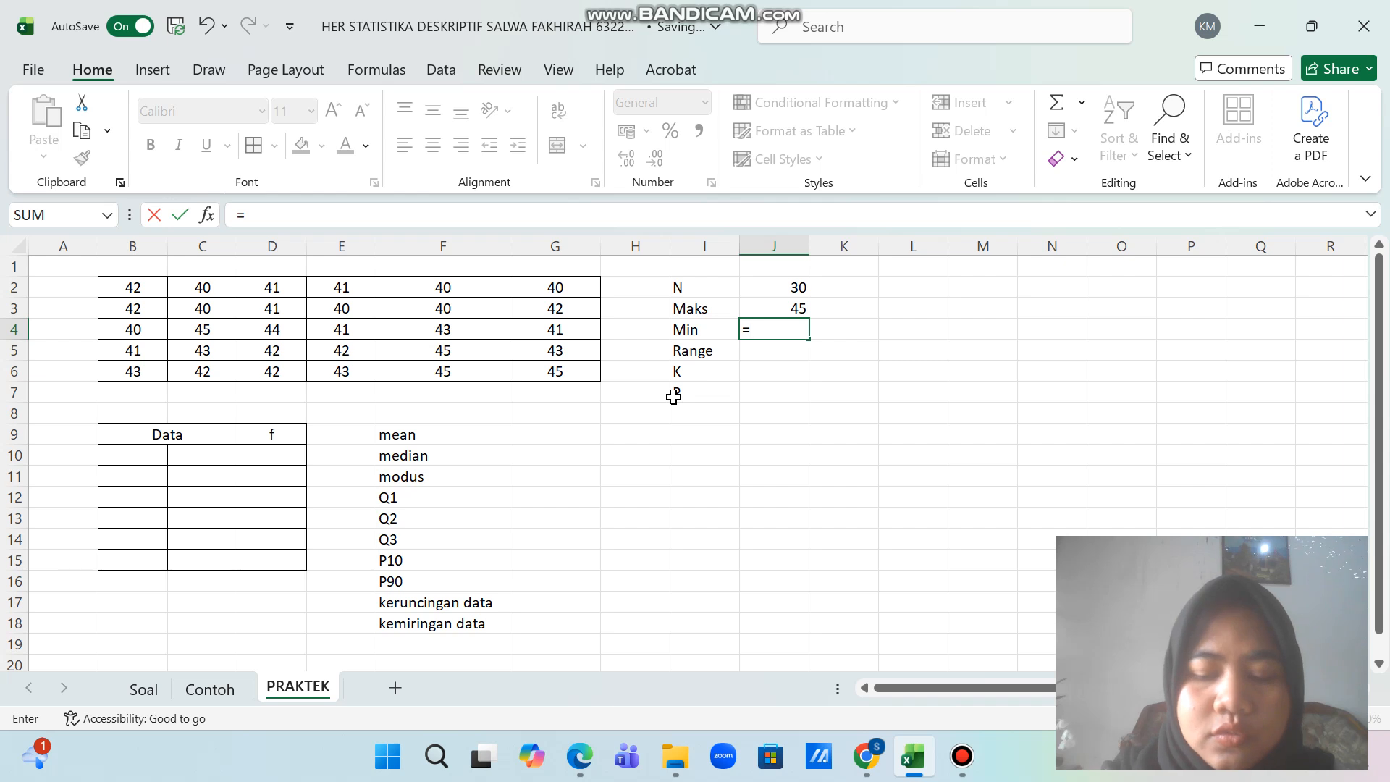
pyautogui.write('MIN')
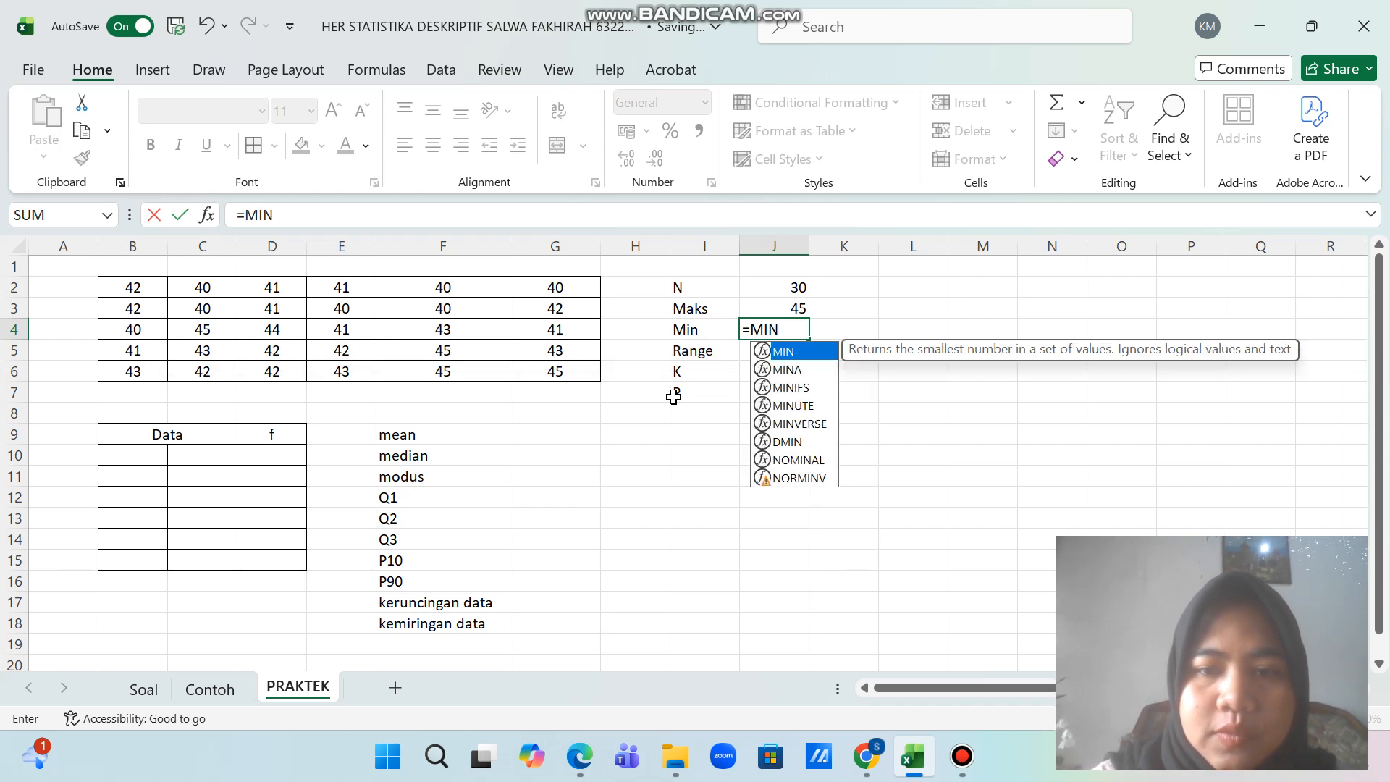
pyautogui.doubleClick(789, 352)
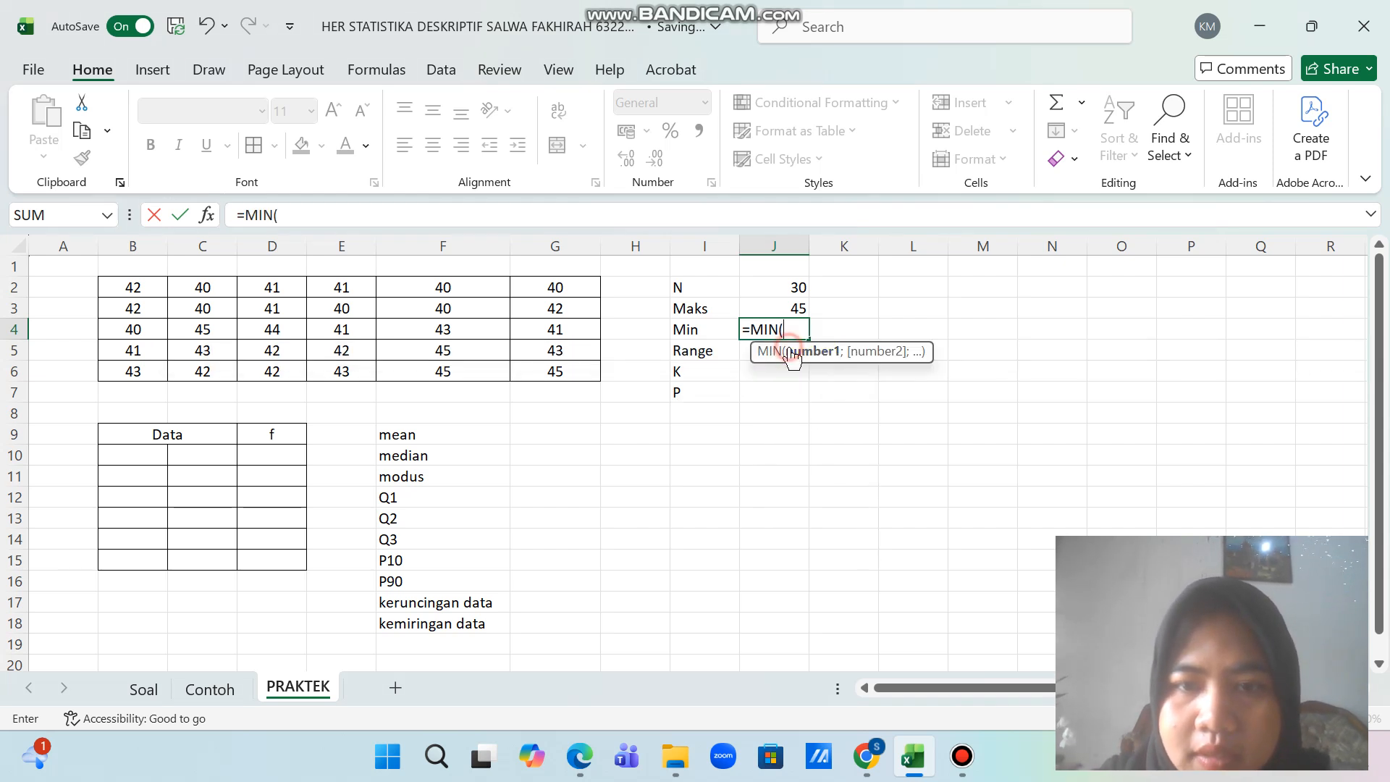
pyautogui.moveTo(139, 286); pyautogui.dragTo(547, 370)
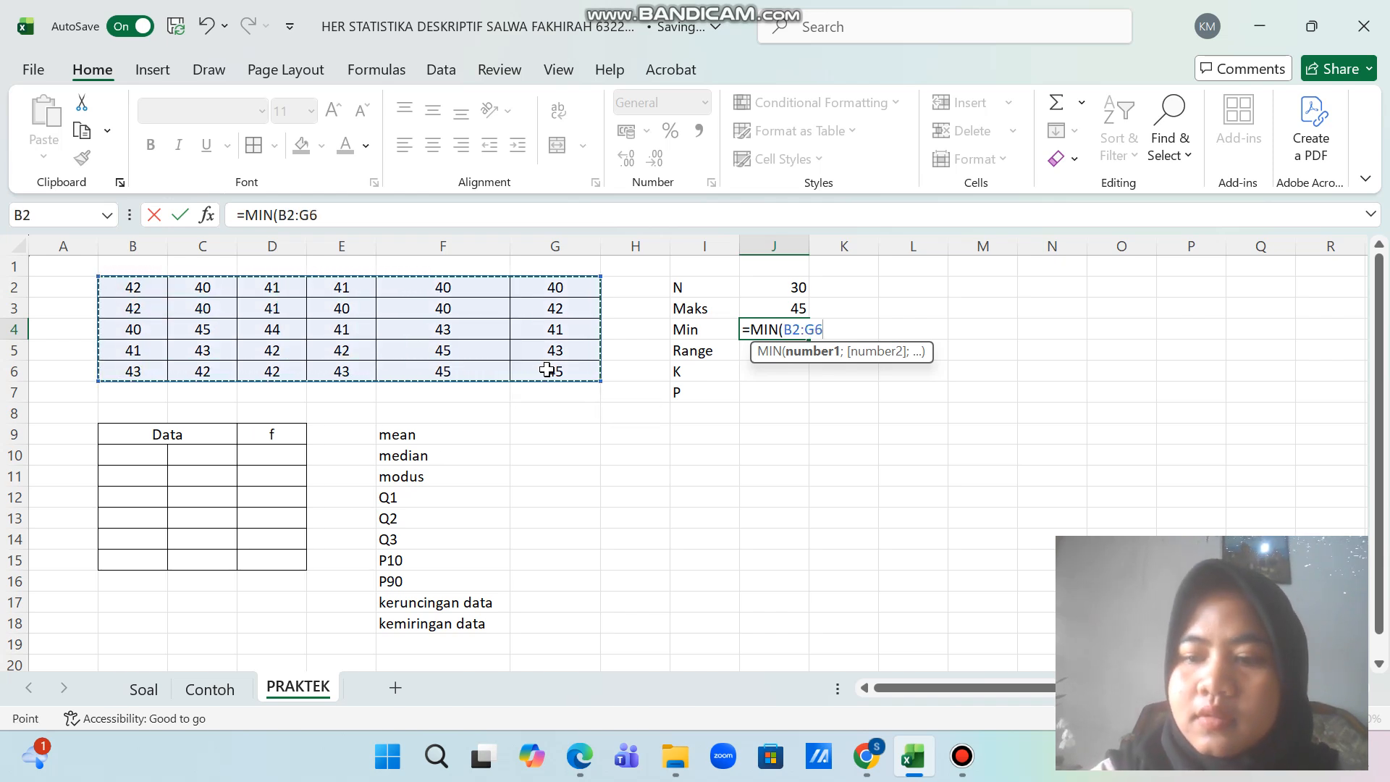
pyautogui.write(')')
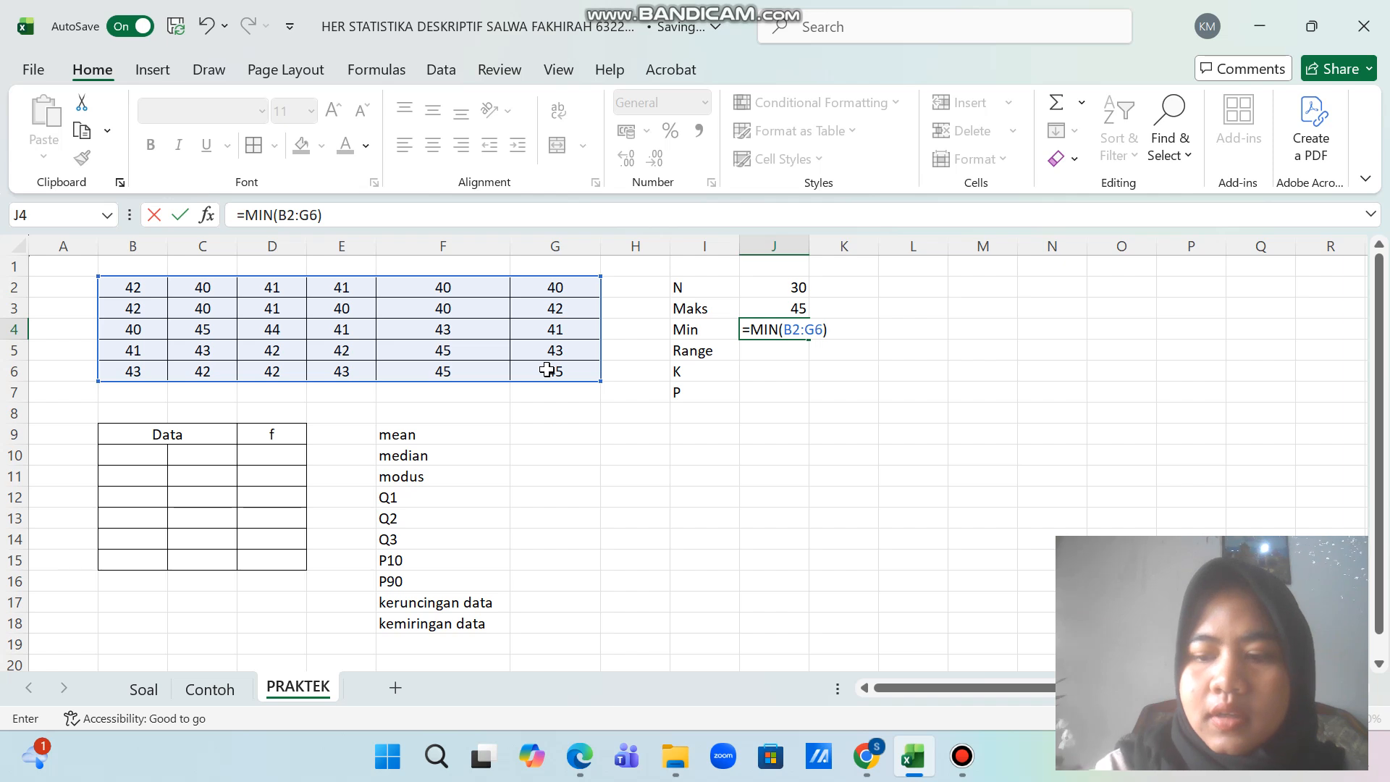
pyautogui.press('Return')
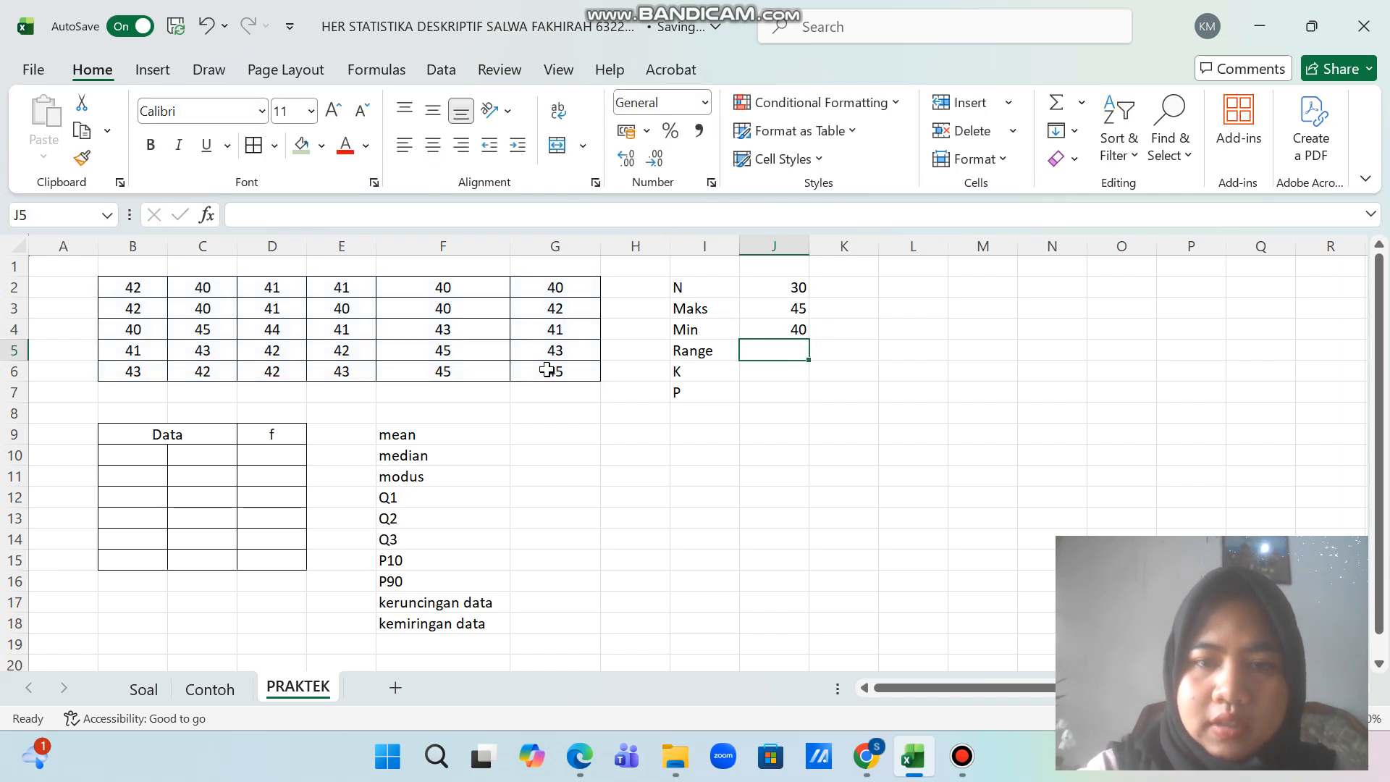
# Step: Calculate the Range in J5 by subtracting Min from Maks with =J3-J4
pyautogui.write('=')
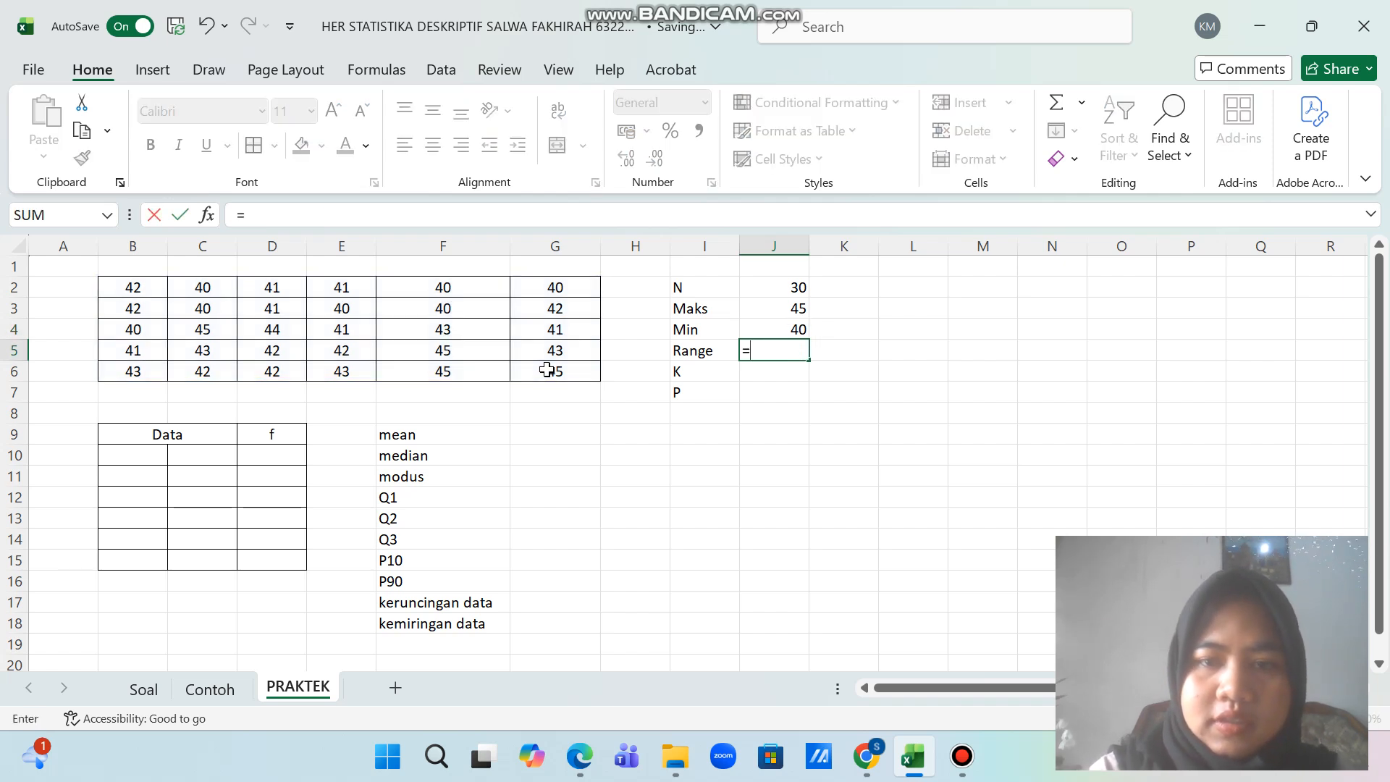
pyautogui.click(781, 309)
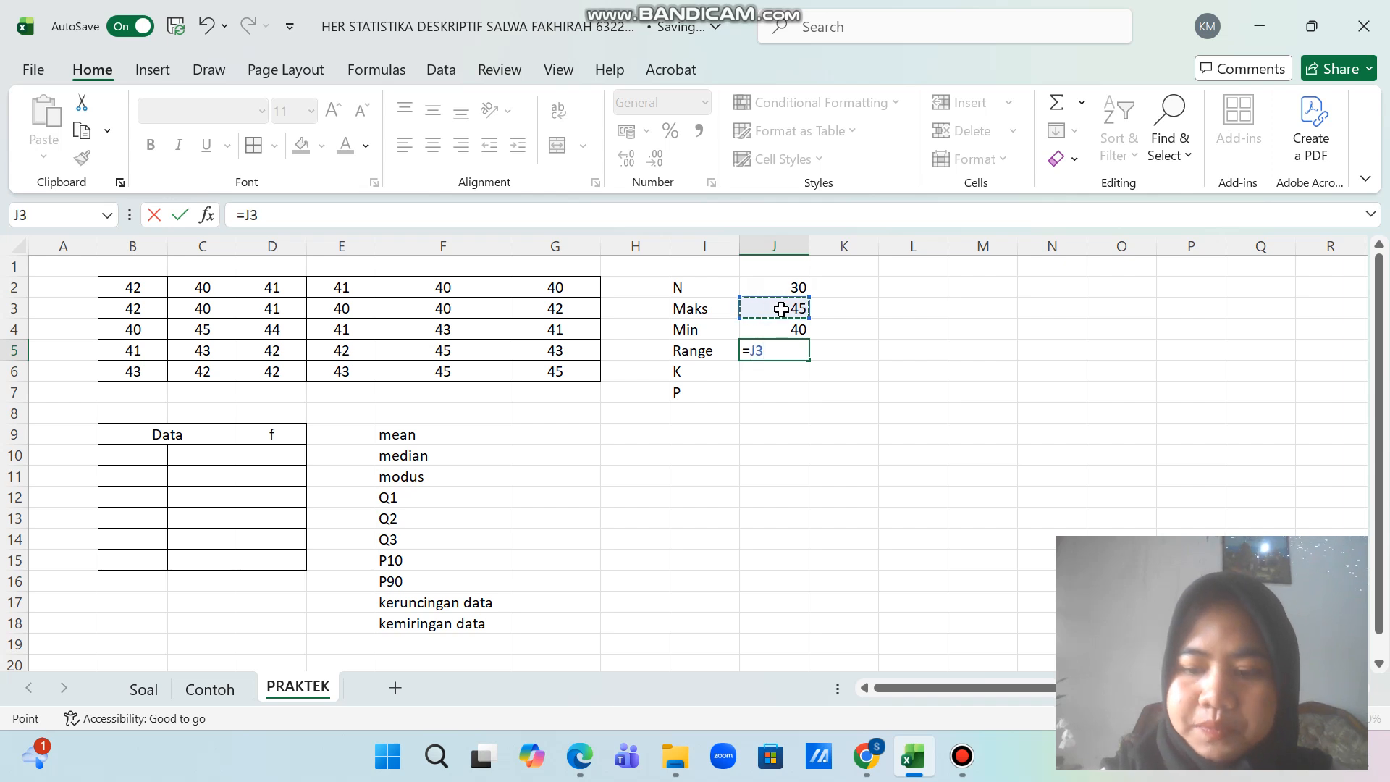
pyautogui.write('-')
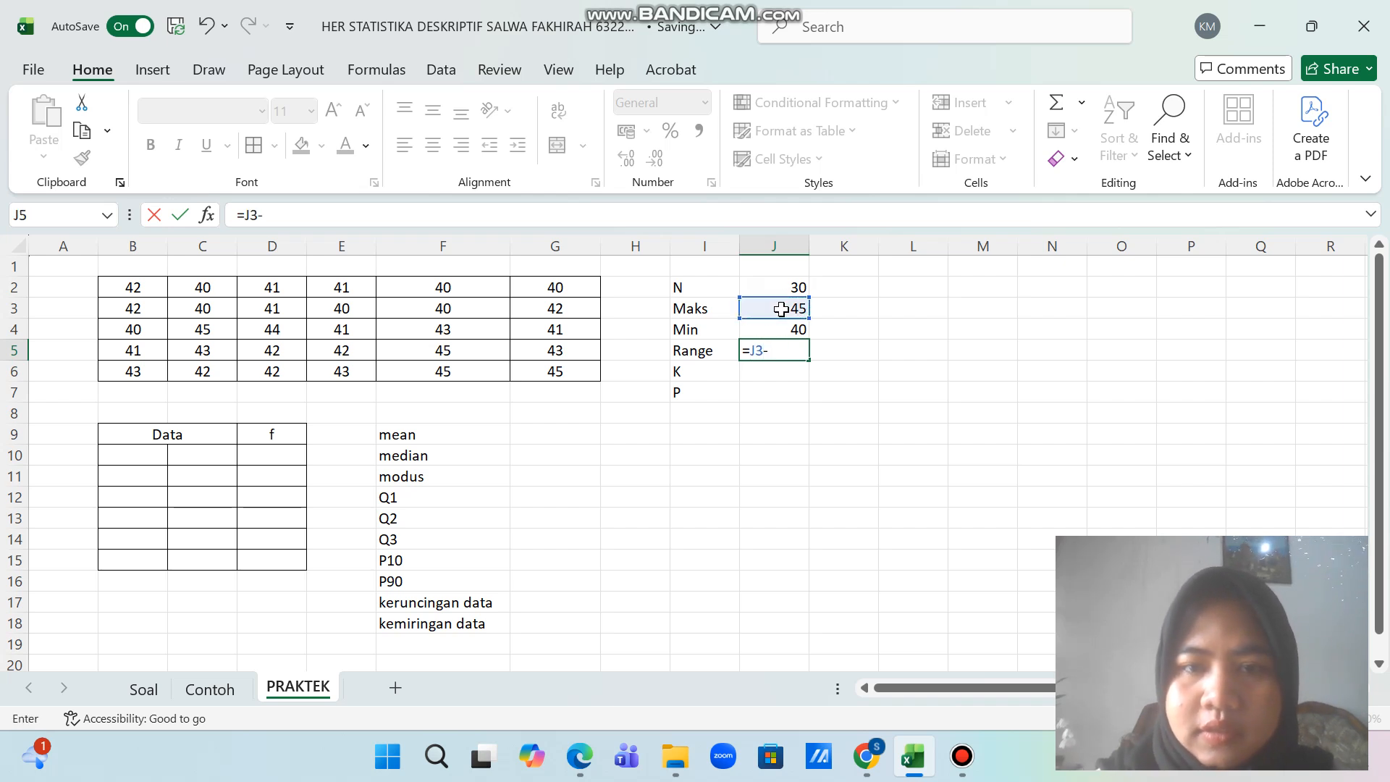
pyautogui.click(796, 330)
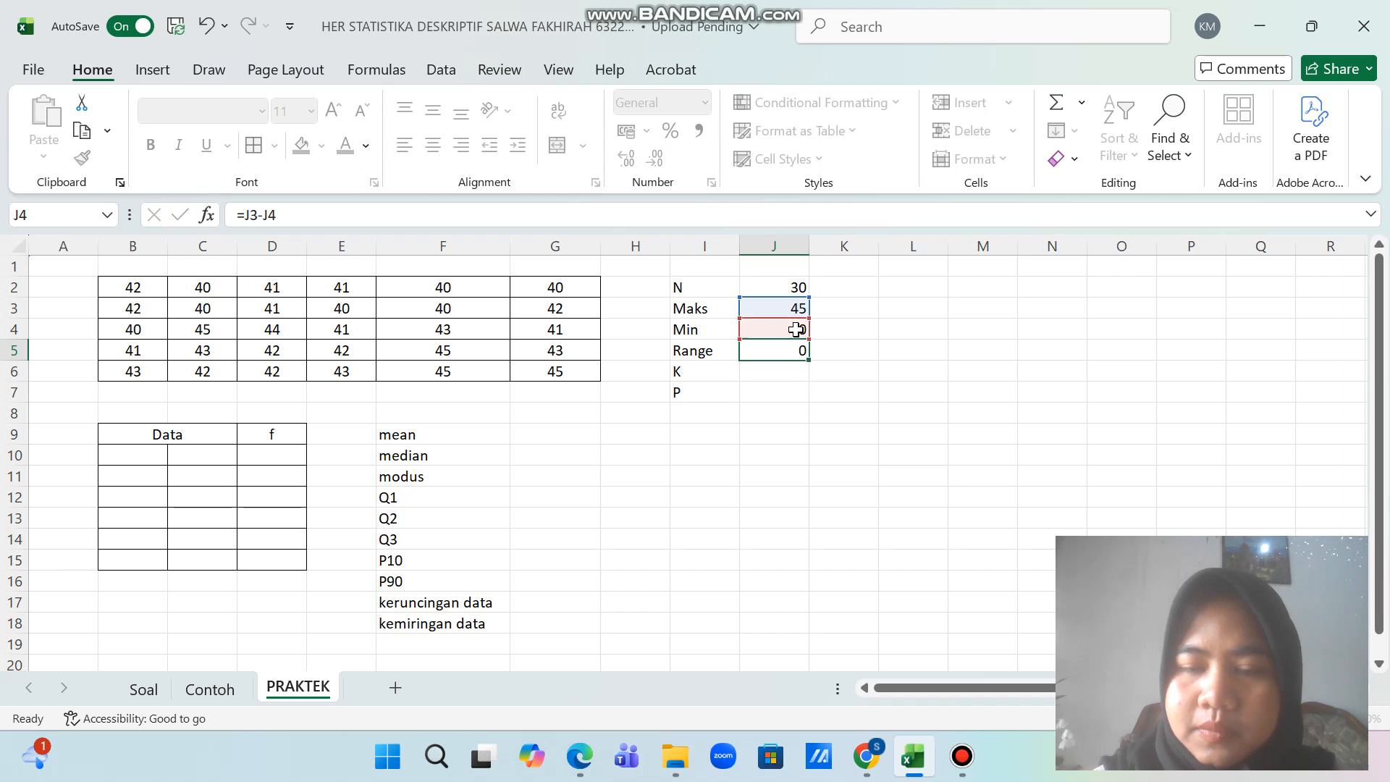
pyautogui.press('Return')
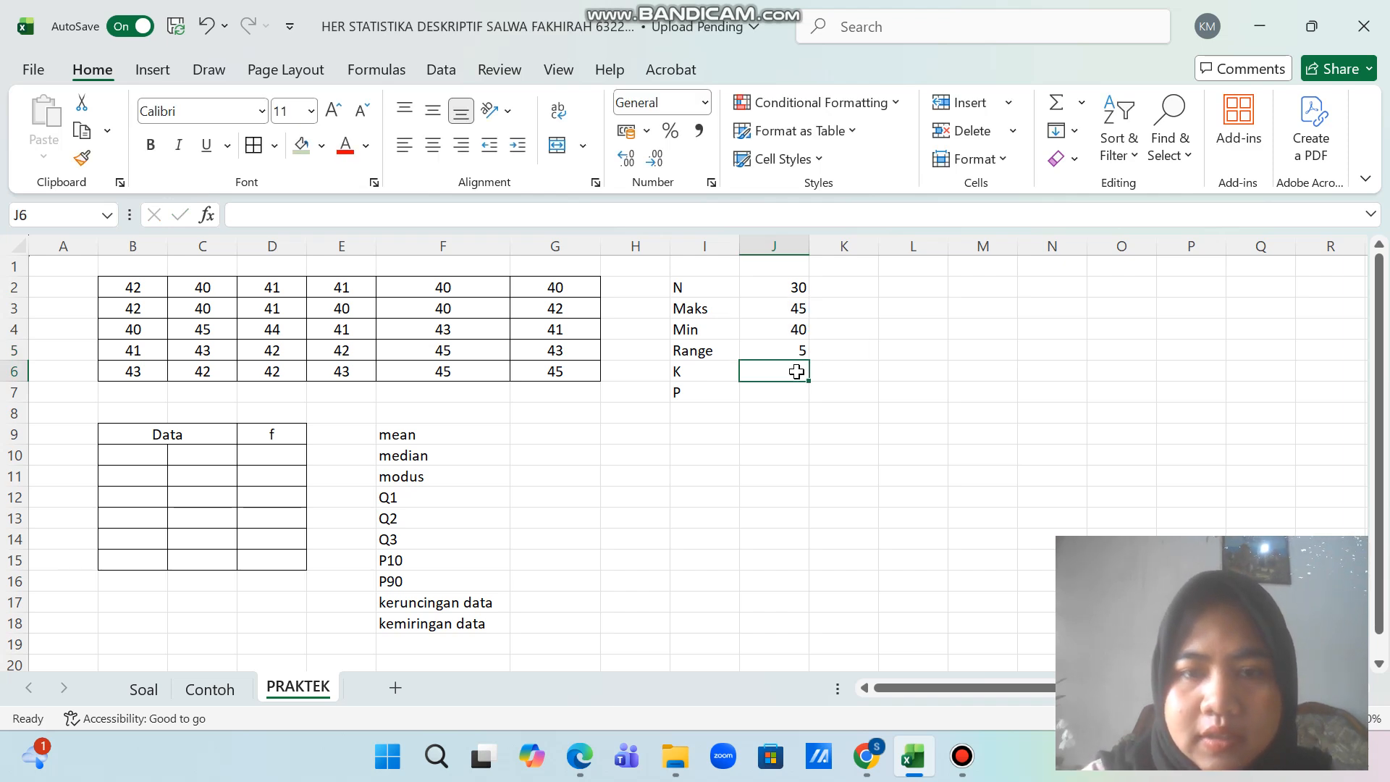
# Step: Calculate the number of classes K in J6 with the formula =1+3,3*LOG(J2)
pyautogui.write('=')
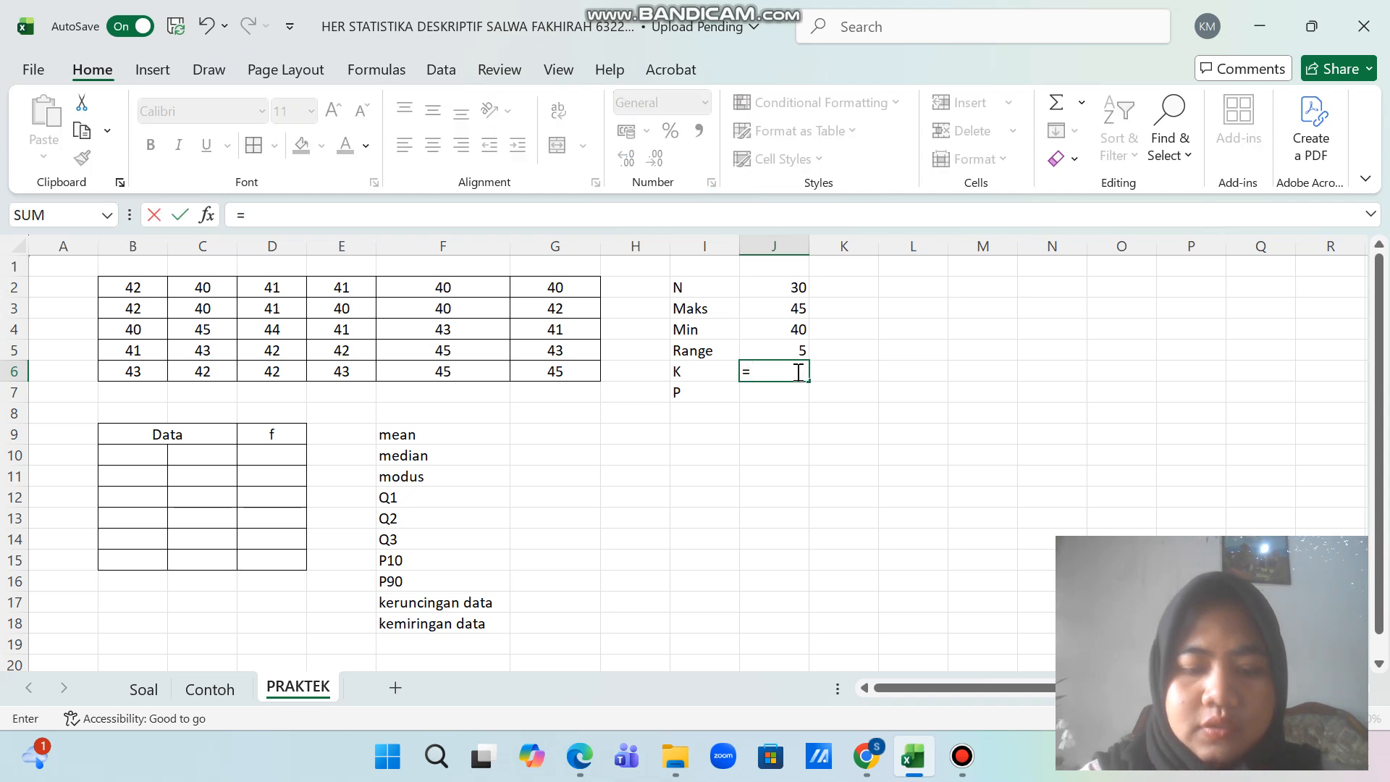
pyautogui.write('1')
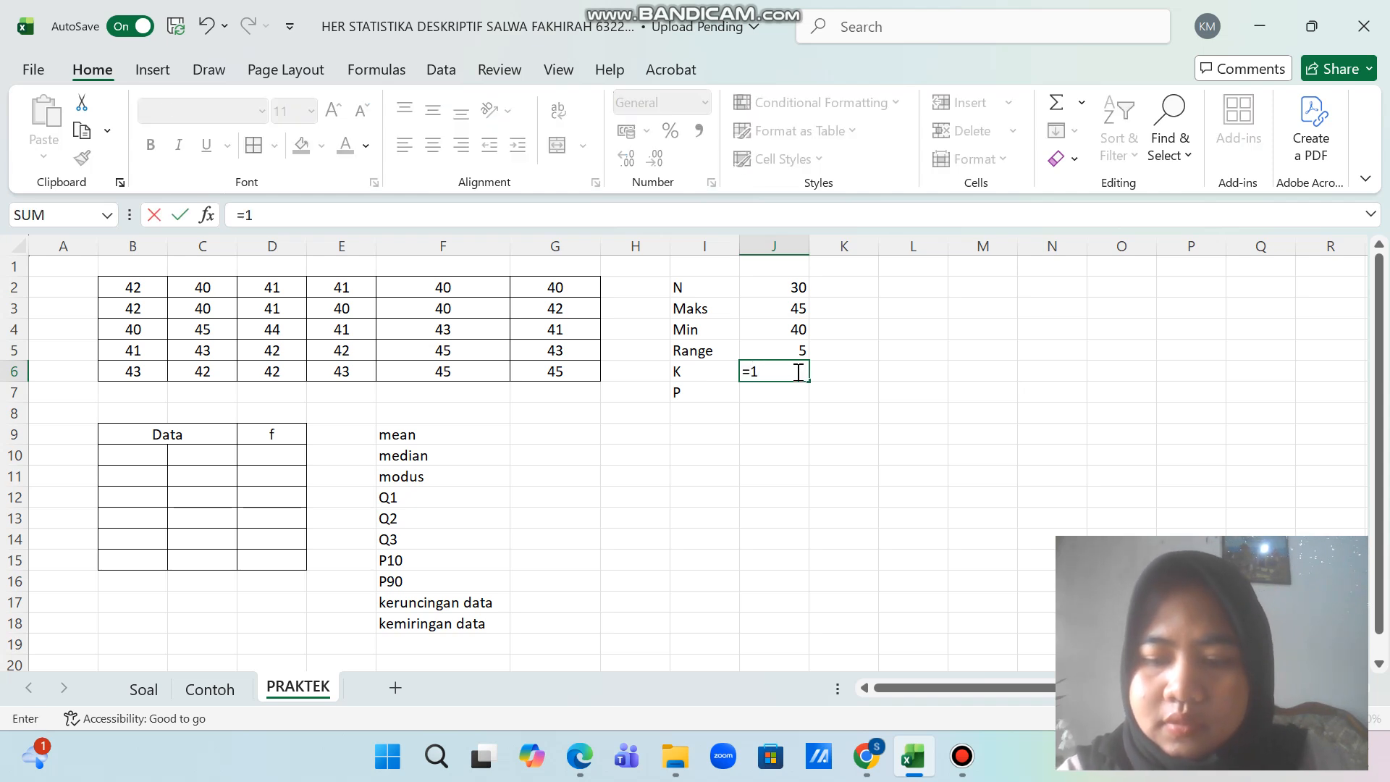
pyautogui.write('+3,3')
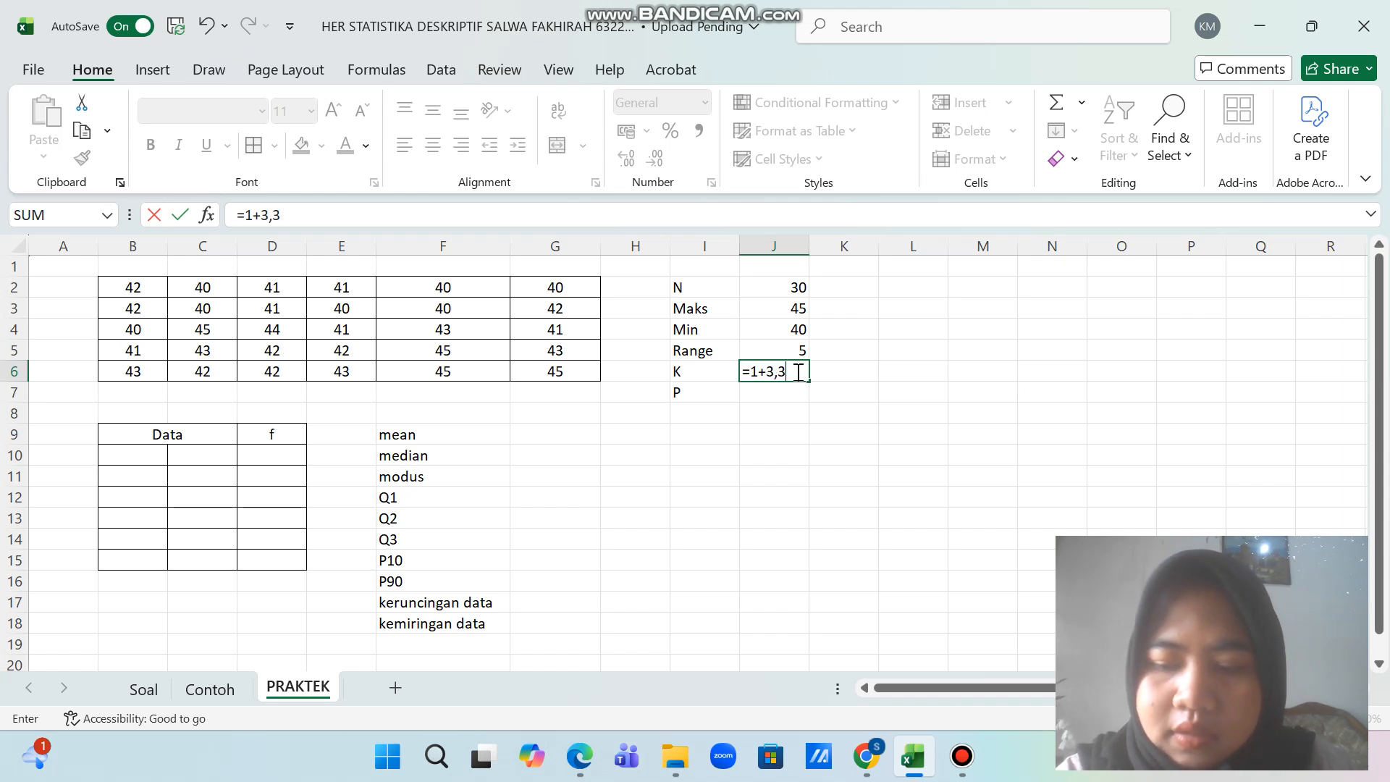
pyautogui.write('*')
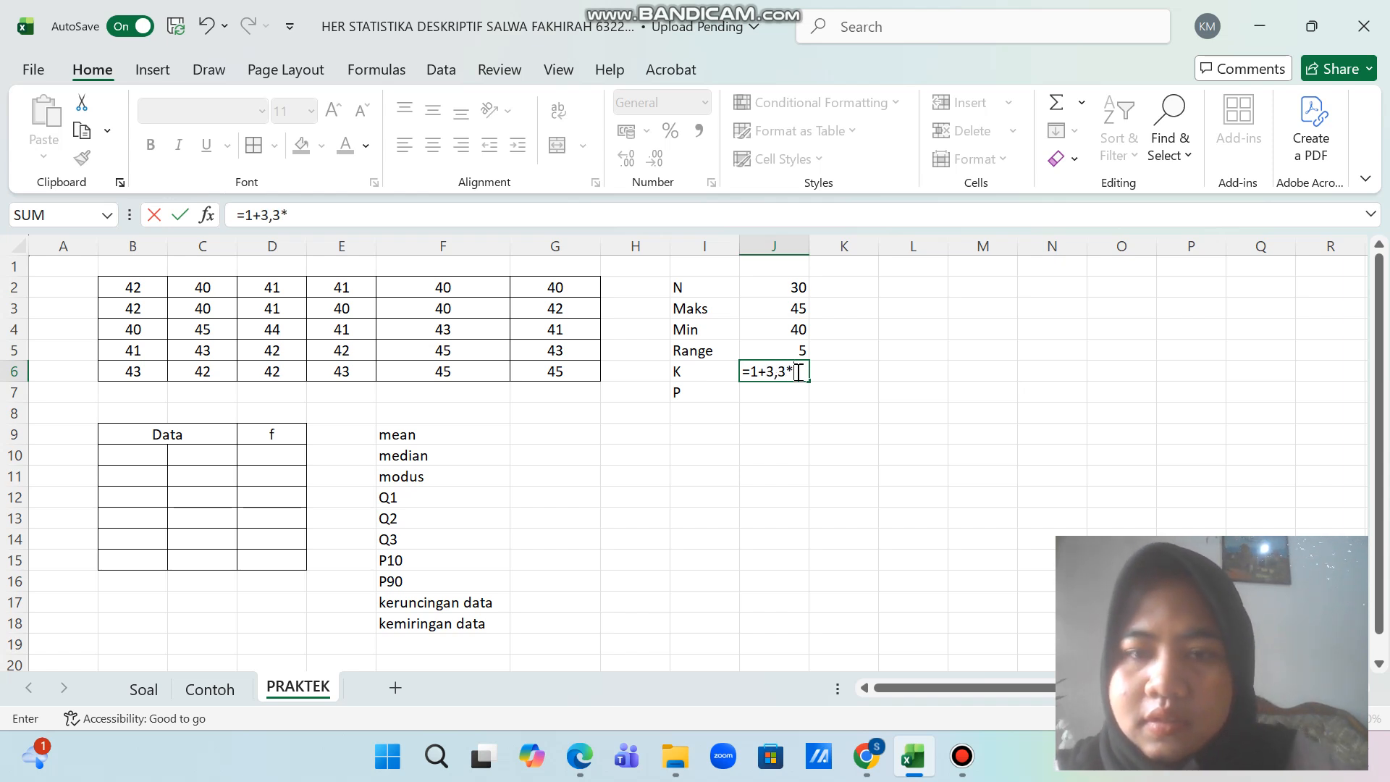
pyautogui.write('LO')
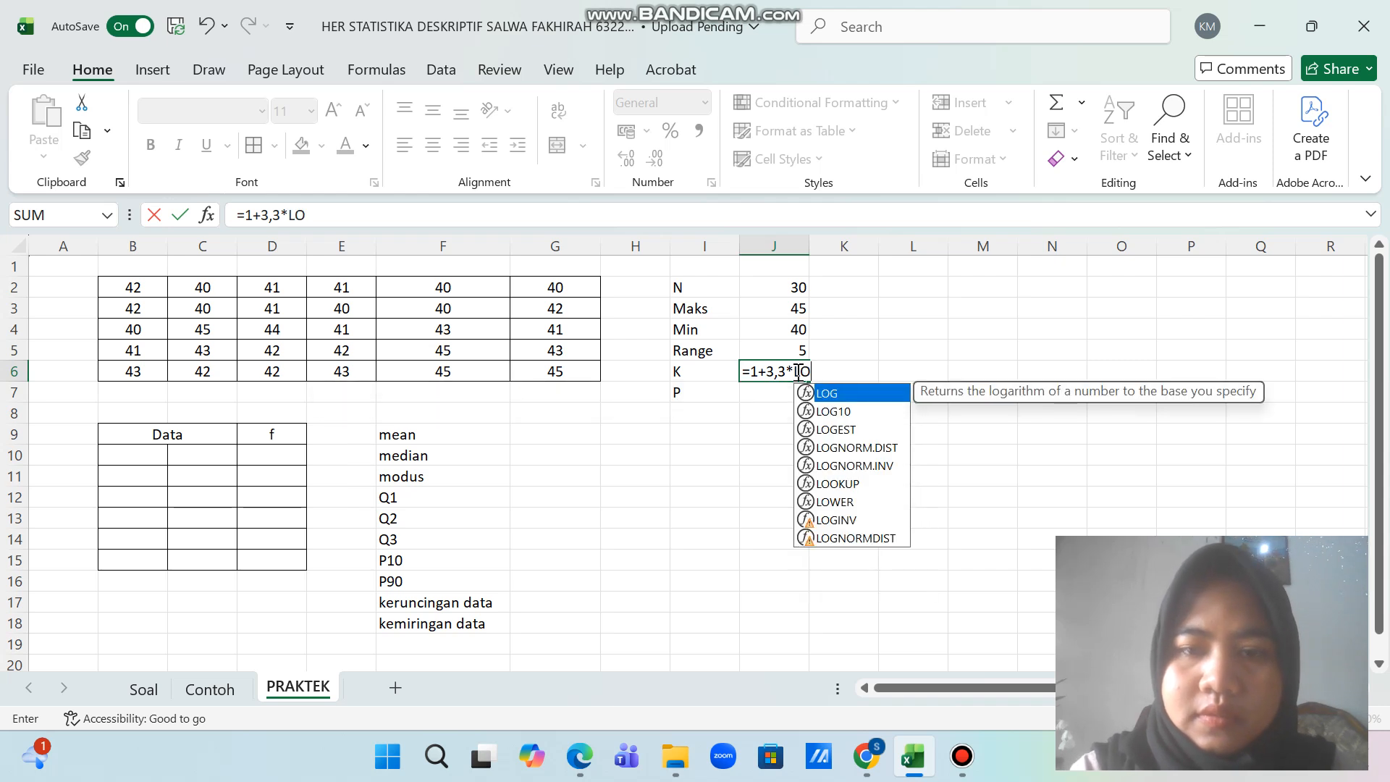
pyautogui.doubleClick(826, 394)
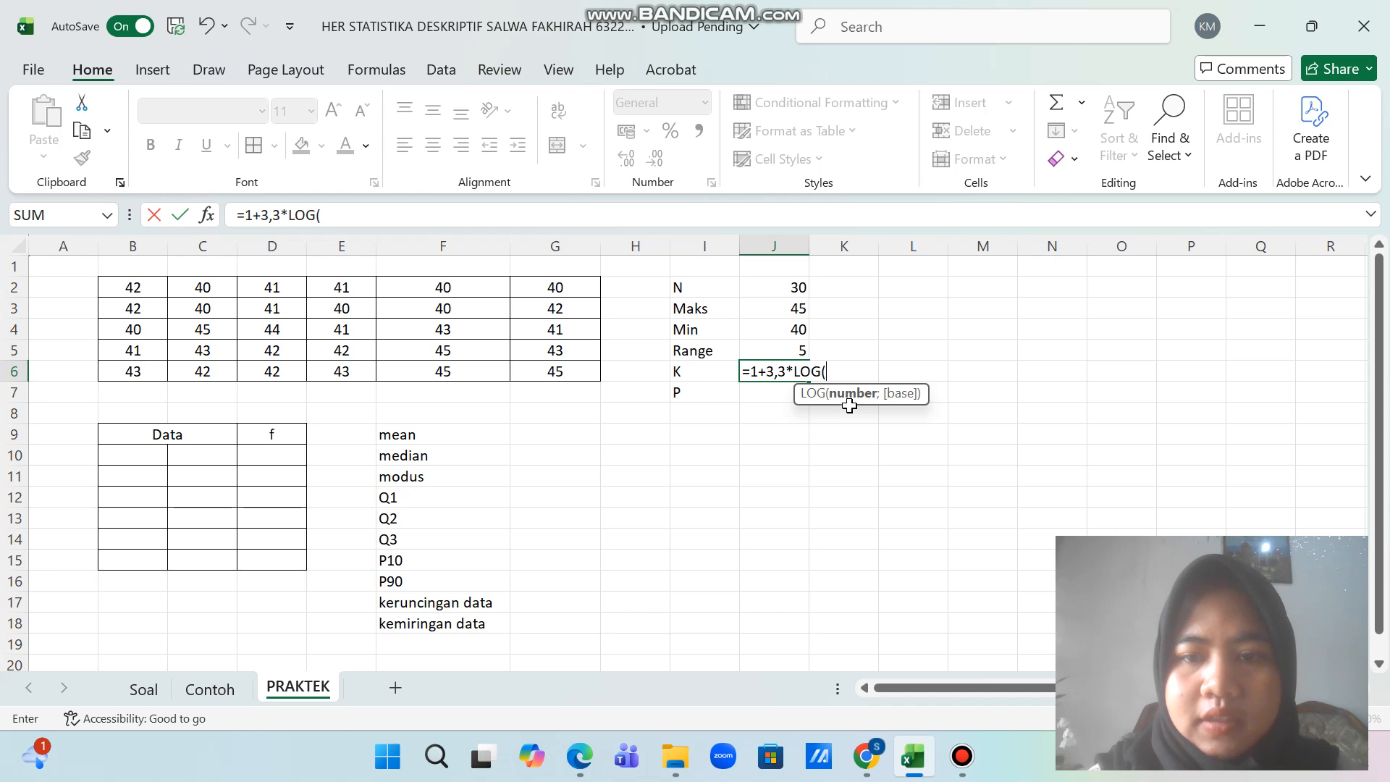
pyautogui.click(763, 288)
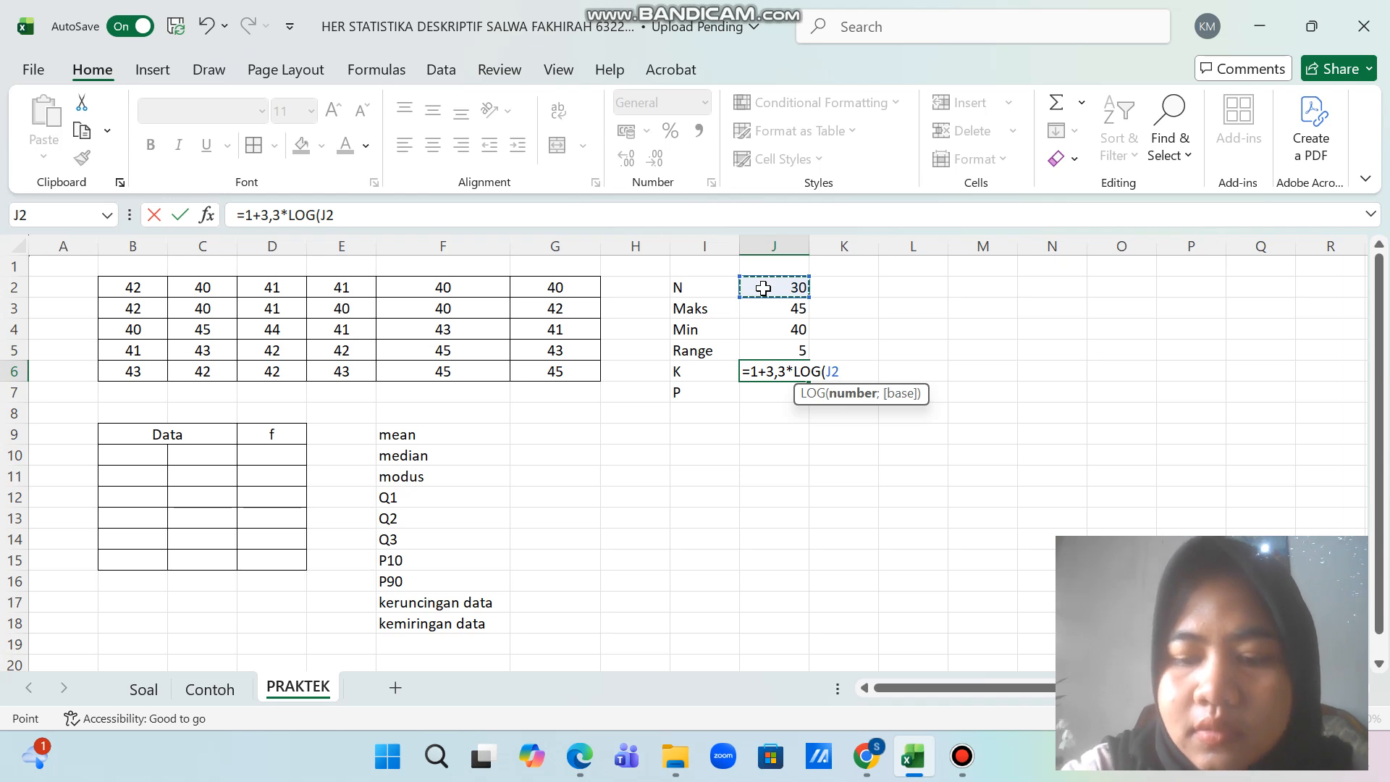
pyautogui.write(')')
pyautogui.press('Return')
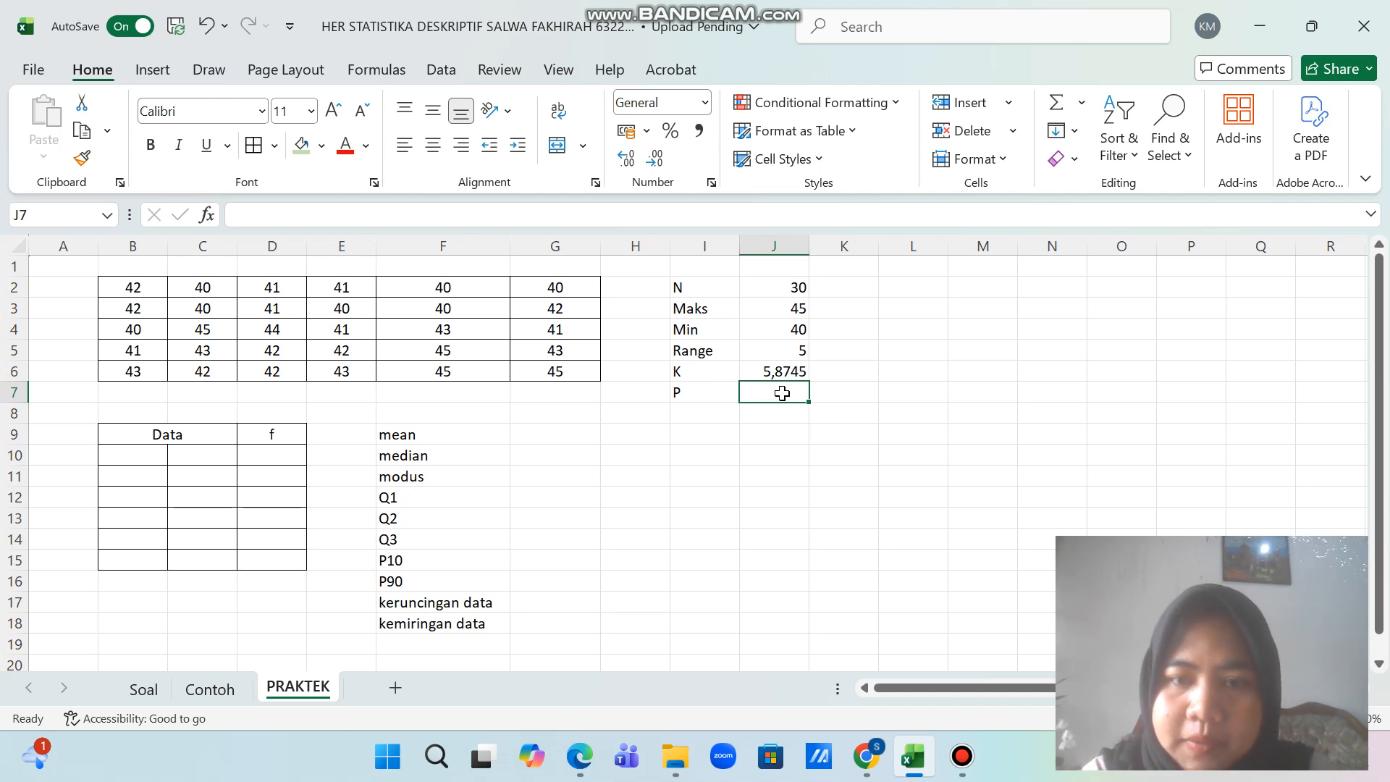
# Step: Calculate the class length P in J7 by dividing Range by K with =J5/J6
pyautogui.write('=')
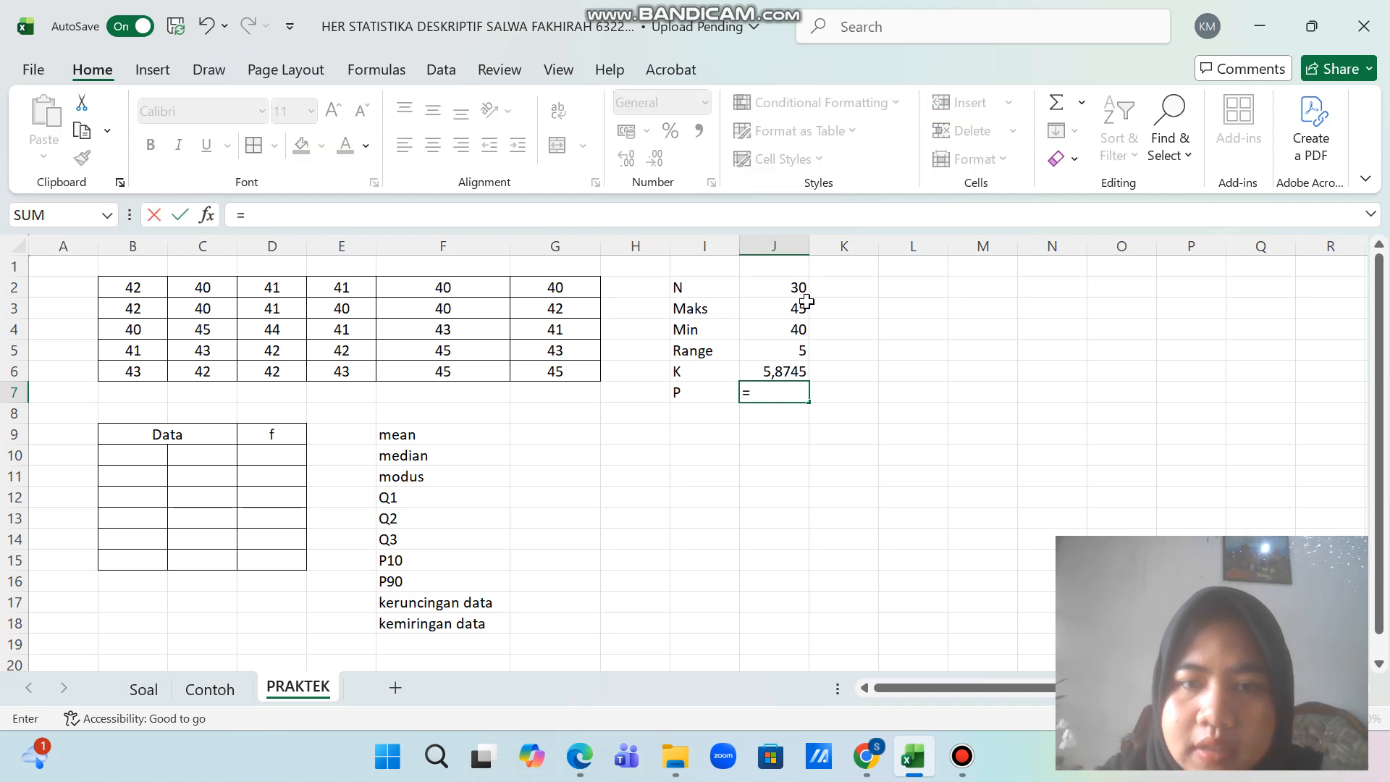
pyautogui.click(801, 353)
pyautogui.write('/')
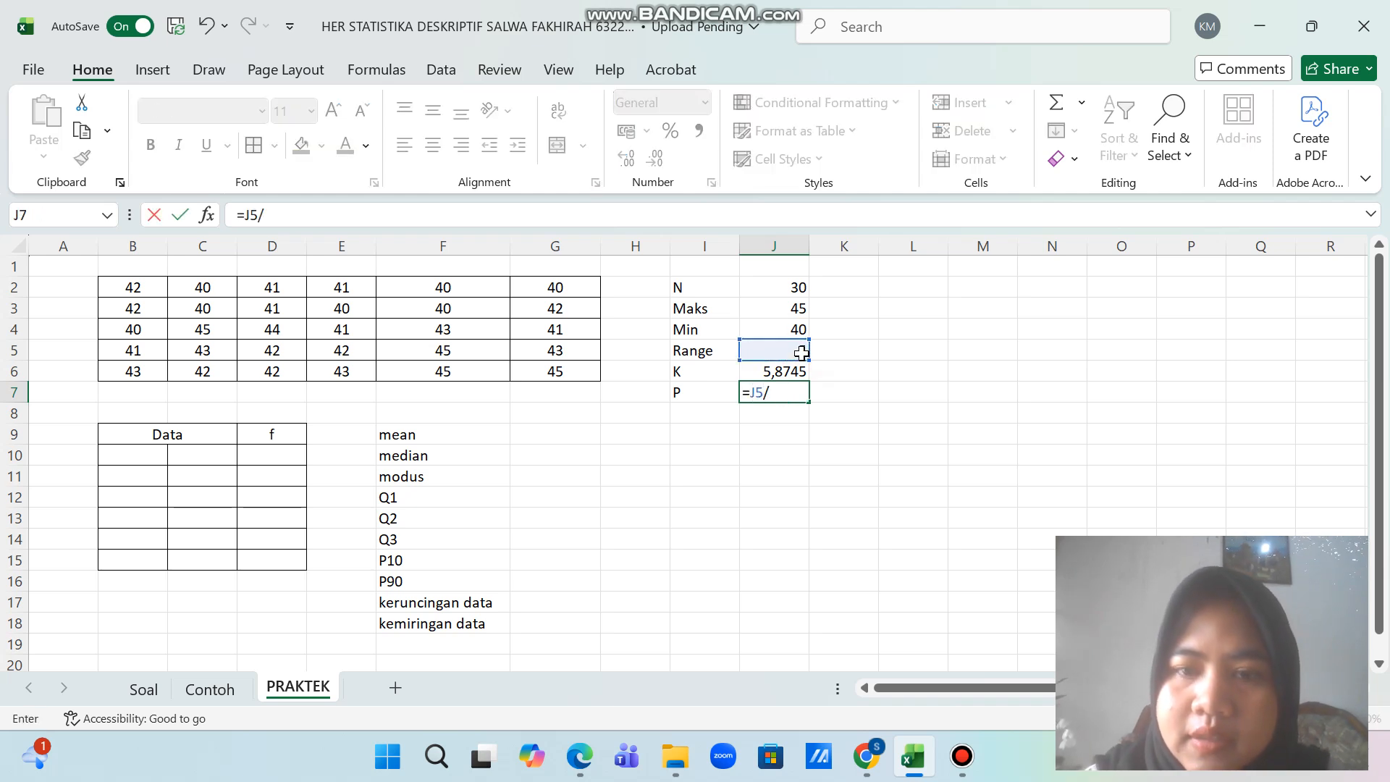
pyautogui.click(792, 370)
pyautogui.press('Return')
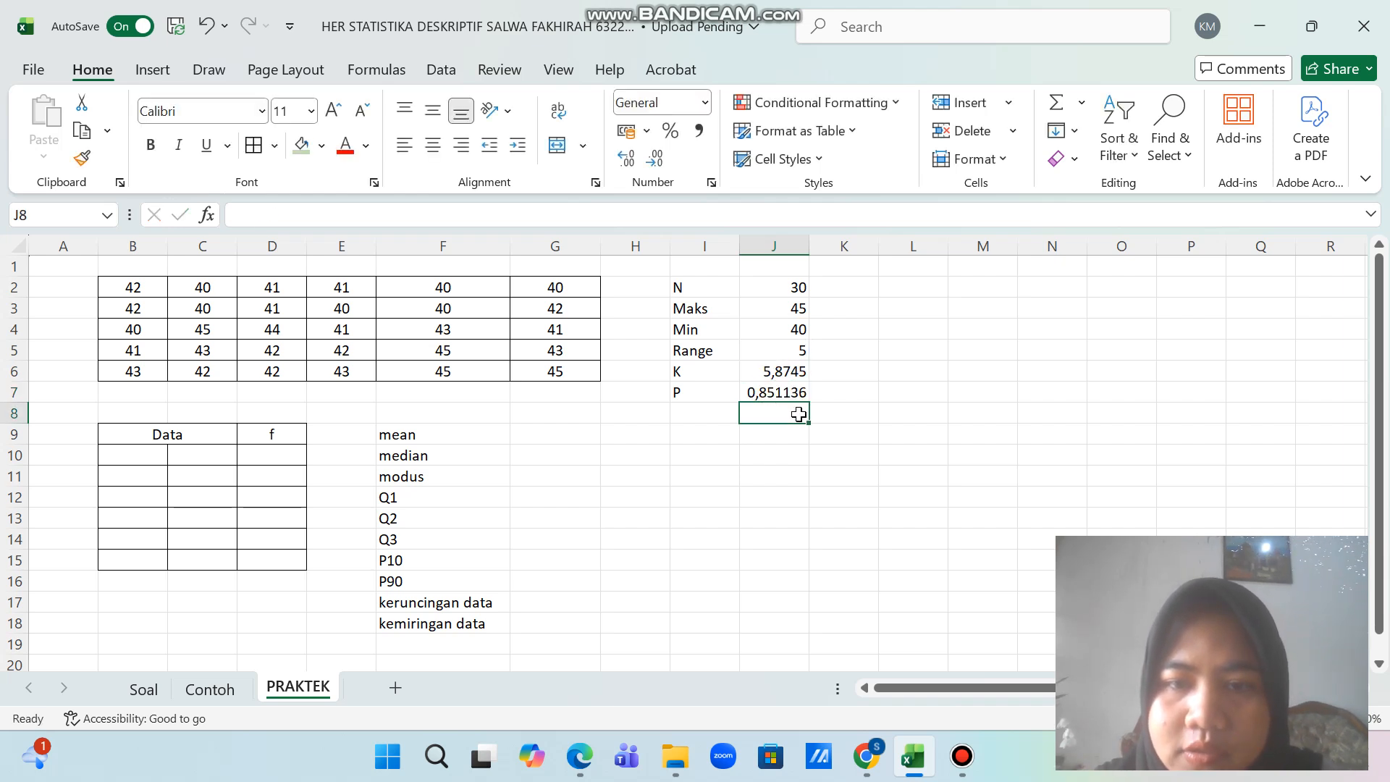
# Step: Enter the rounded values beside the results: 6 for K in K6 and 0,85 for P in K7
pyautogui.click(828, 370)
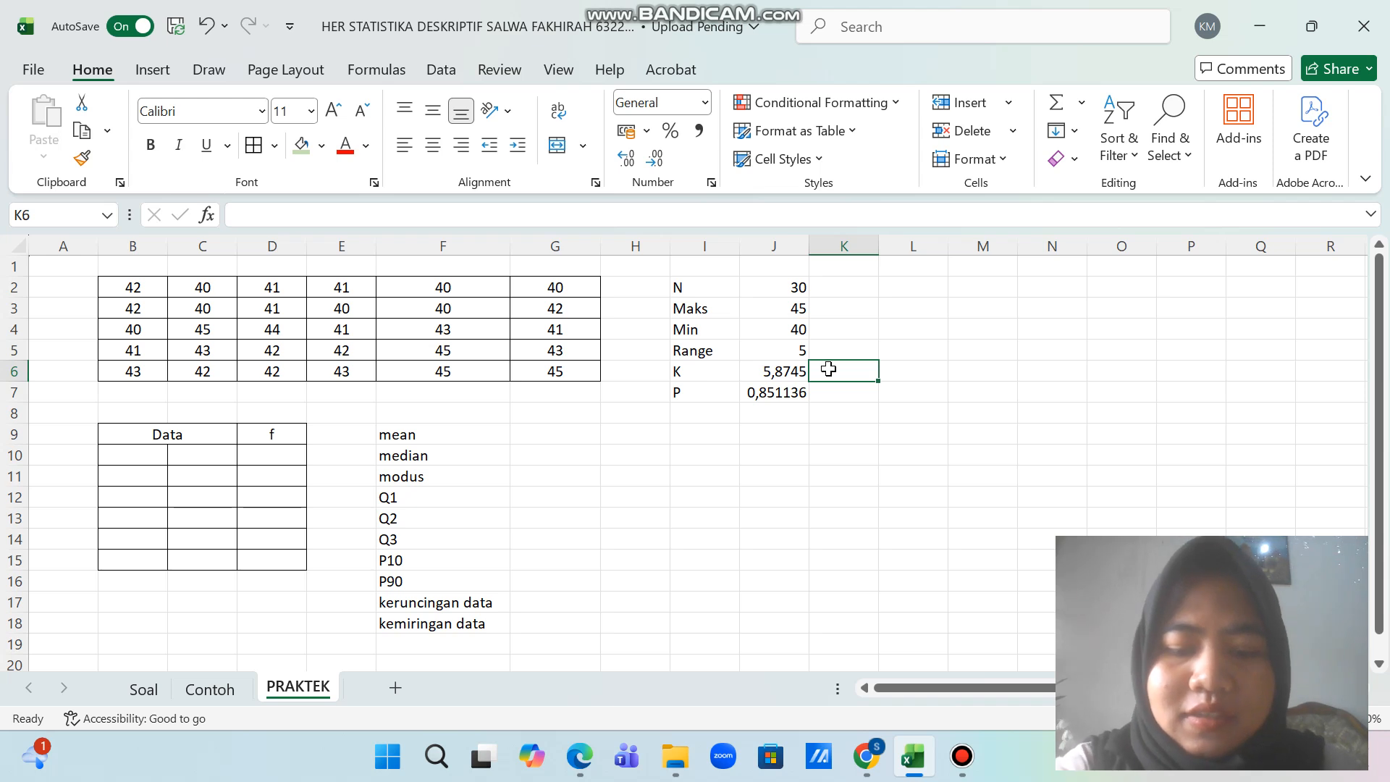
pyautogui.write('6')
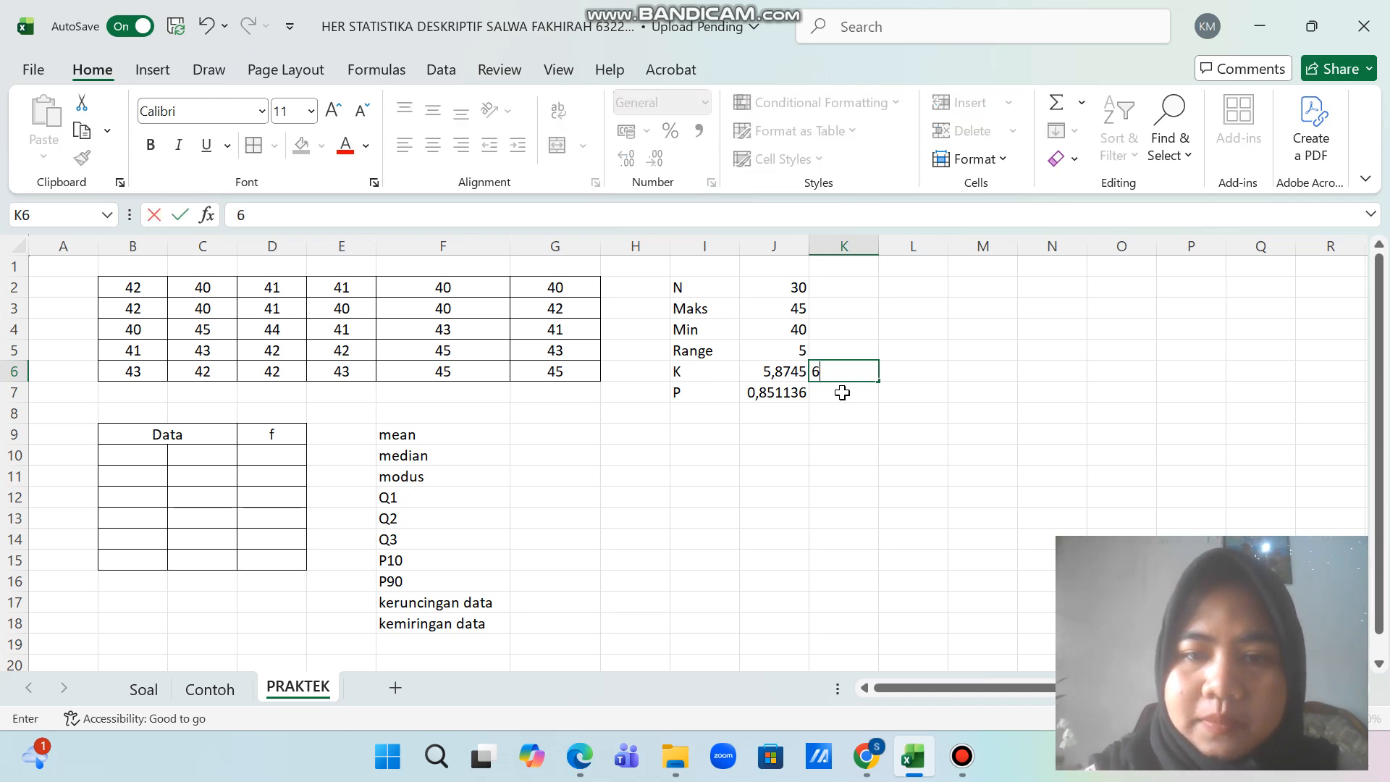
pyautogui.click(842, 391)
pyautogui.write('0.85')
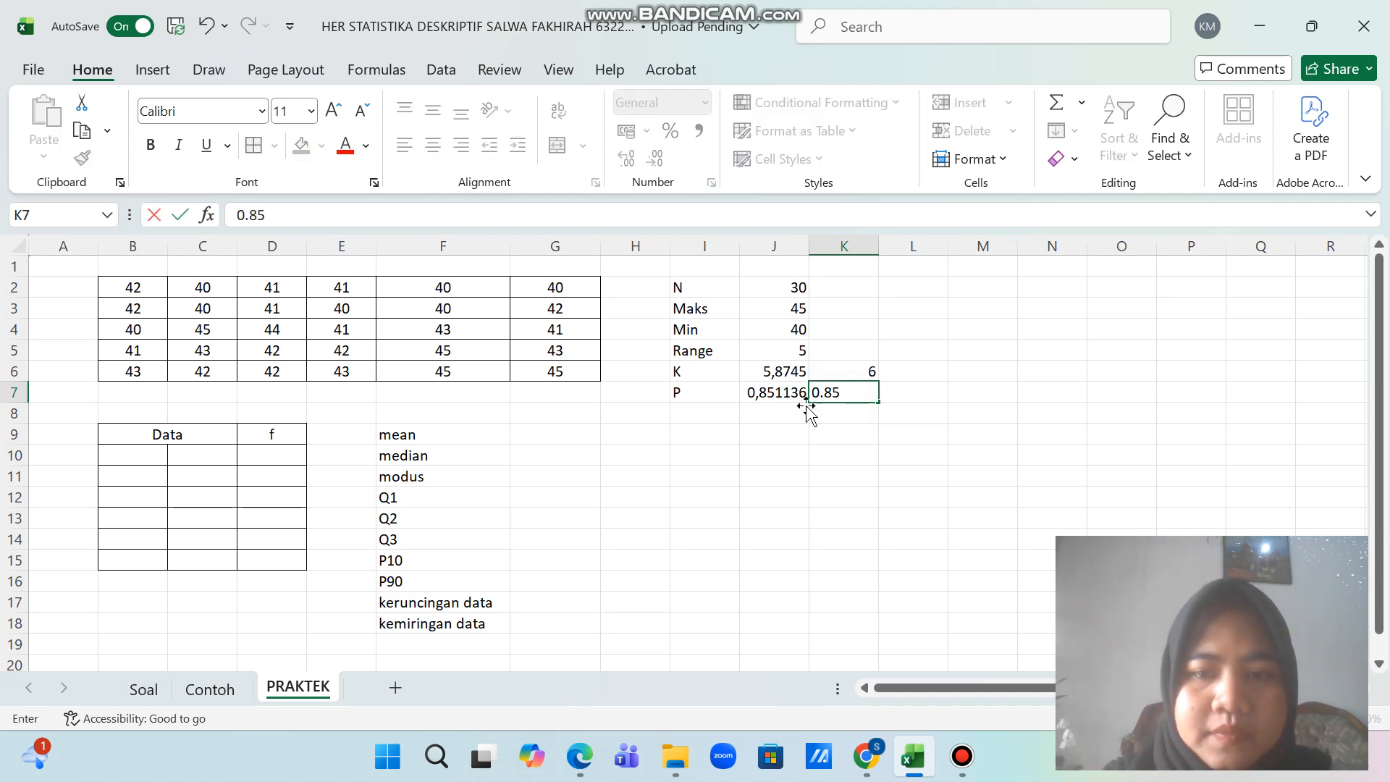
pyautogui.press('BackSpace')
pyautogui.press('BackSpace')
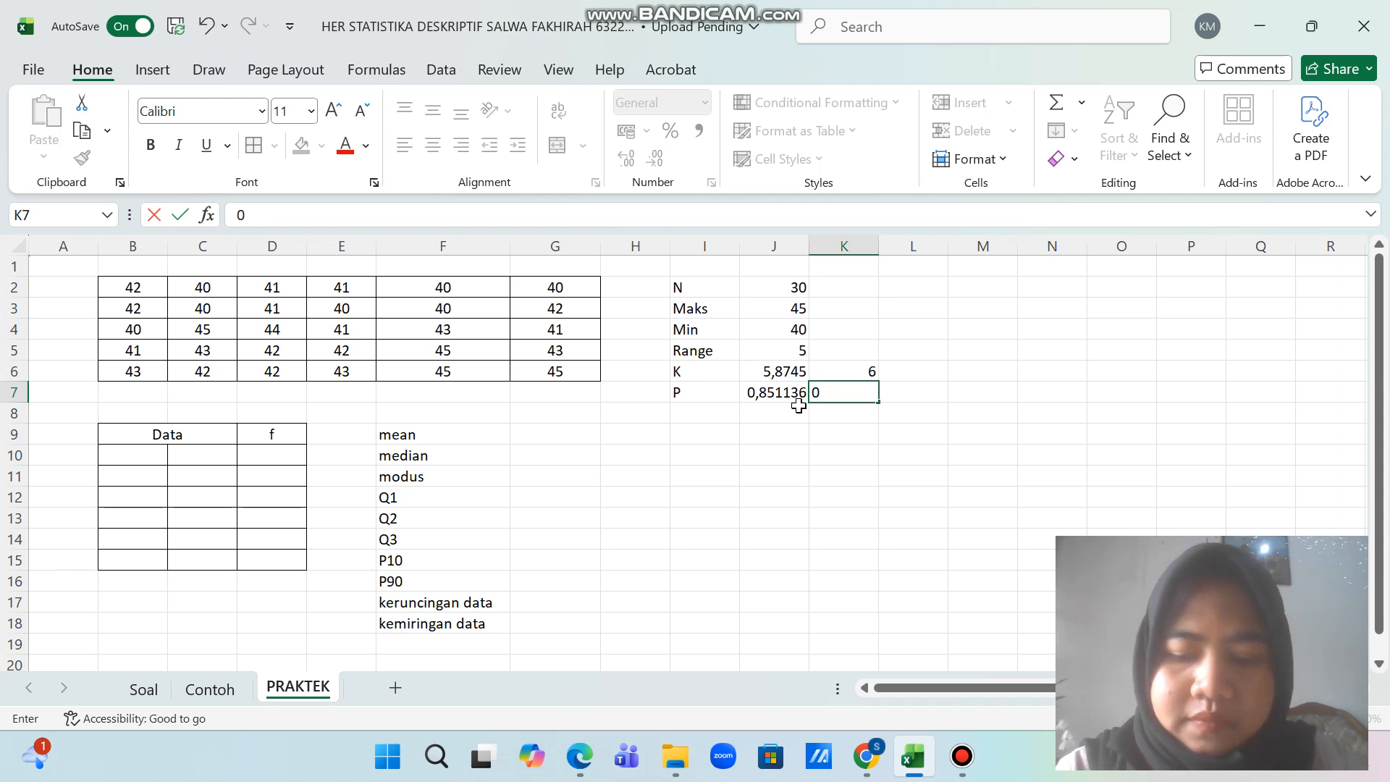
pyautogui.write(',85')
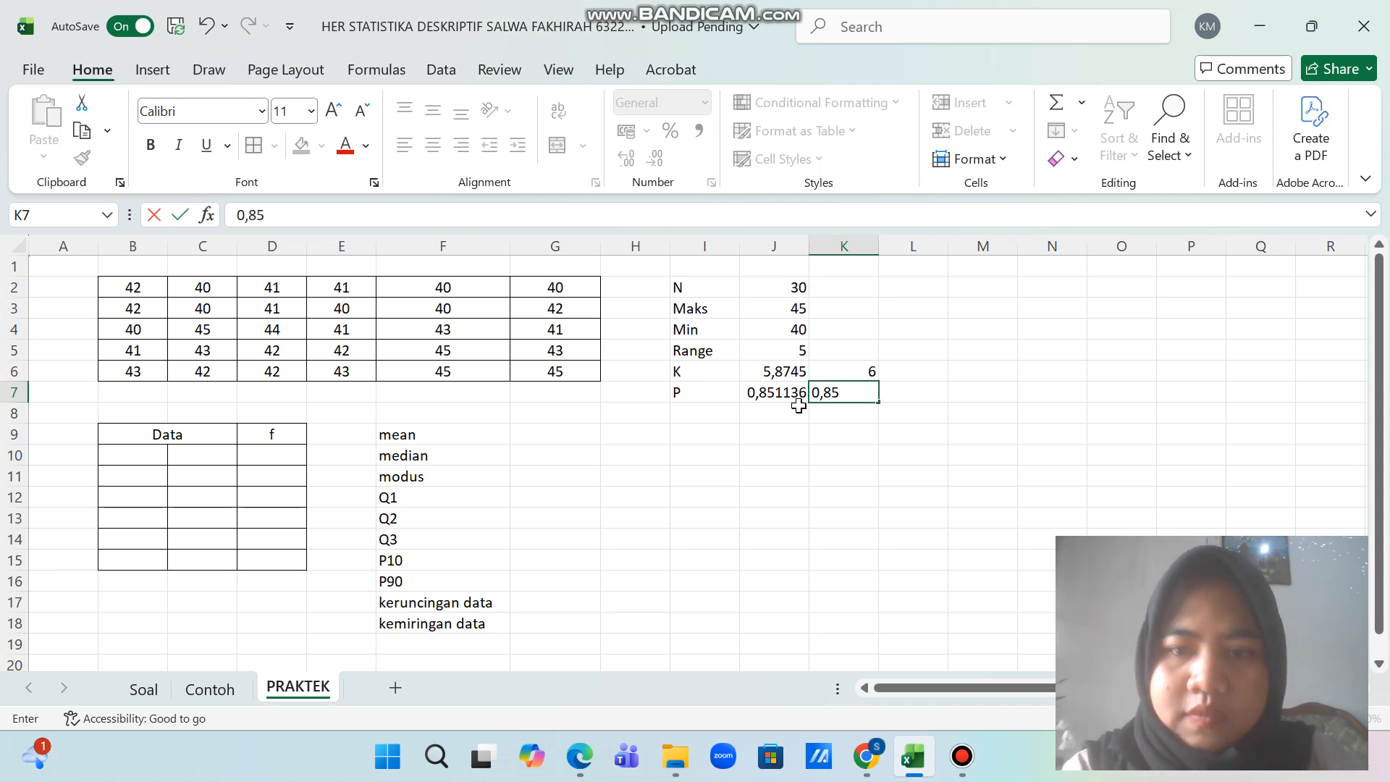
pyautogui.click(530, 484)
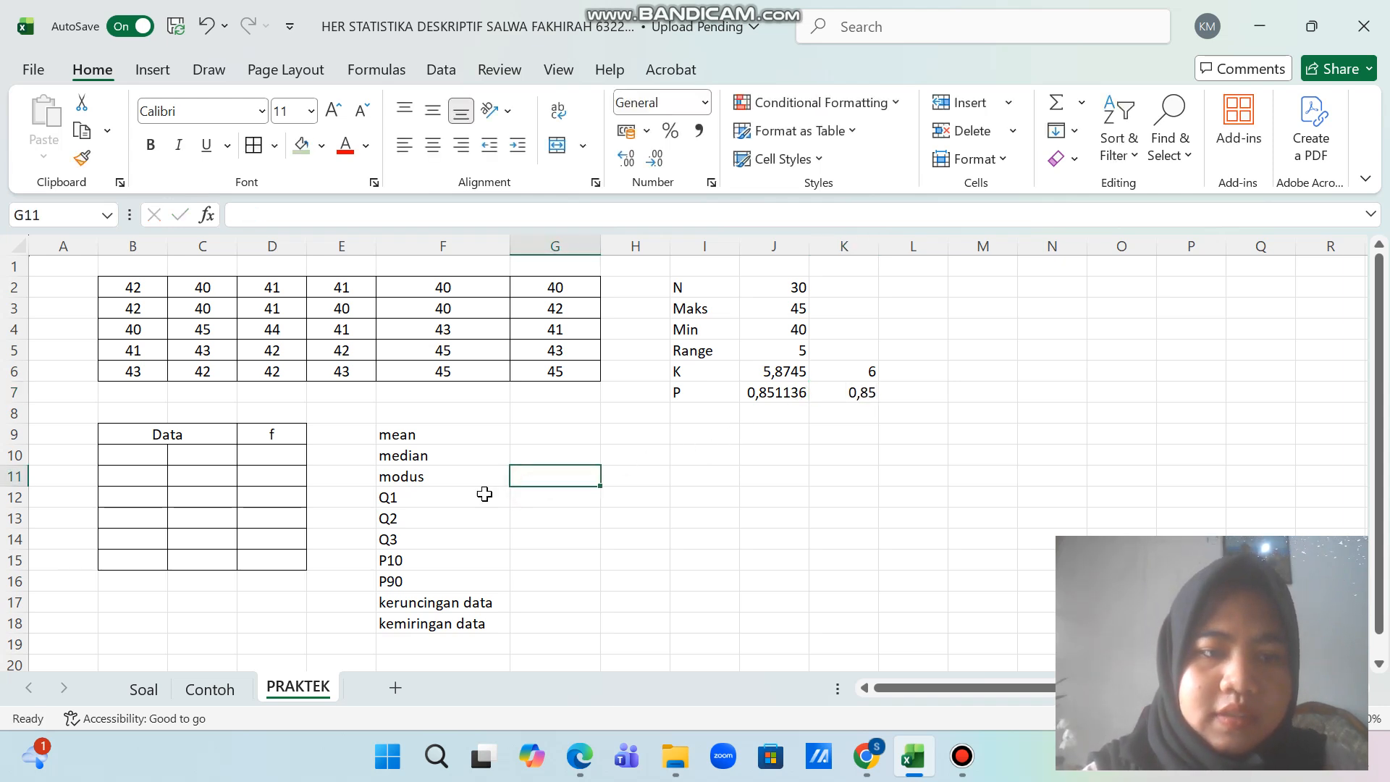
# Step: Fill the first class interval with 40 as the lower bound in B10 and =40+K7 as the upper bound in C10
pyautogui.click(150, 457)
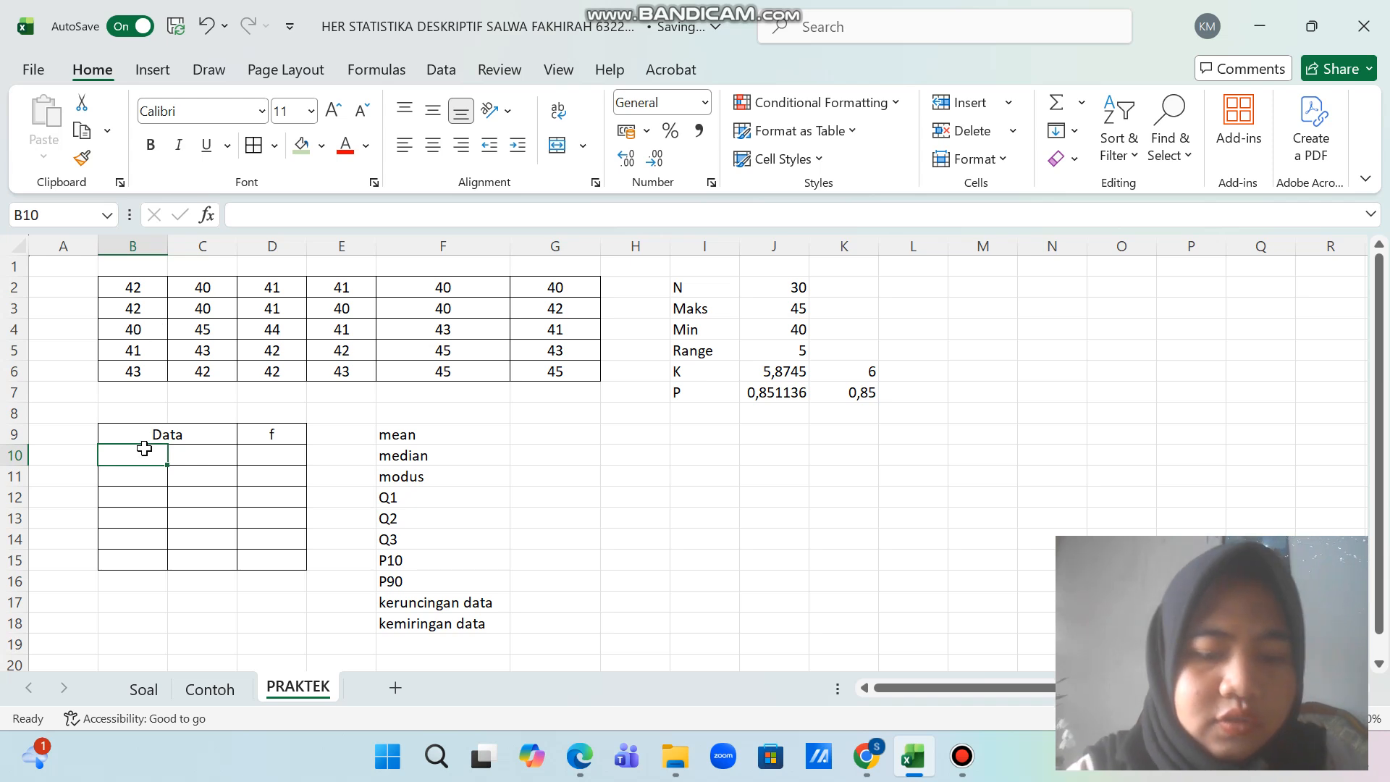
pyautogui.write('40')
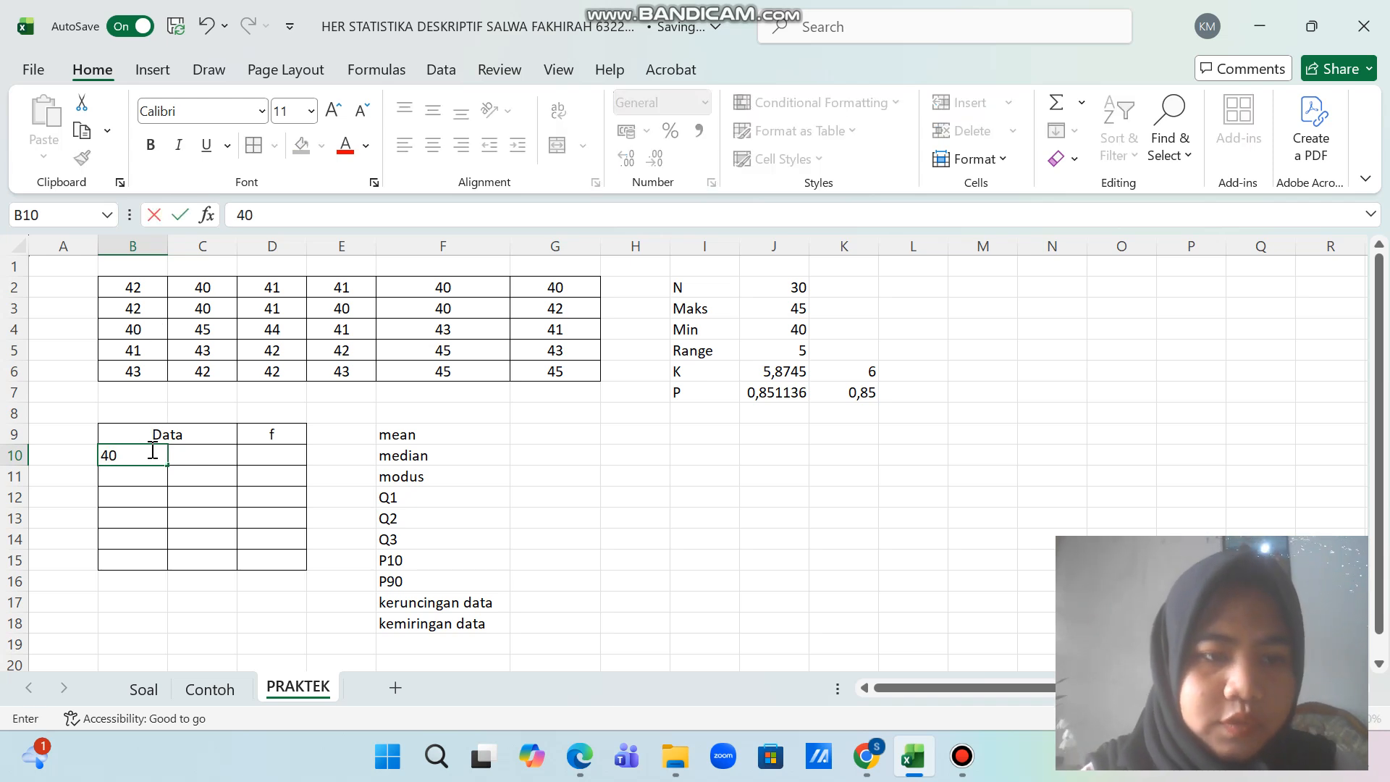
pyautogui.click(196, 458)
pyautogui.write('=')
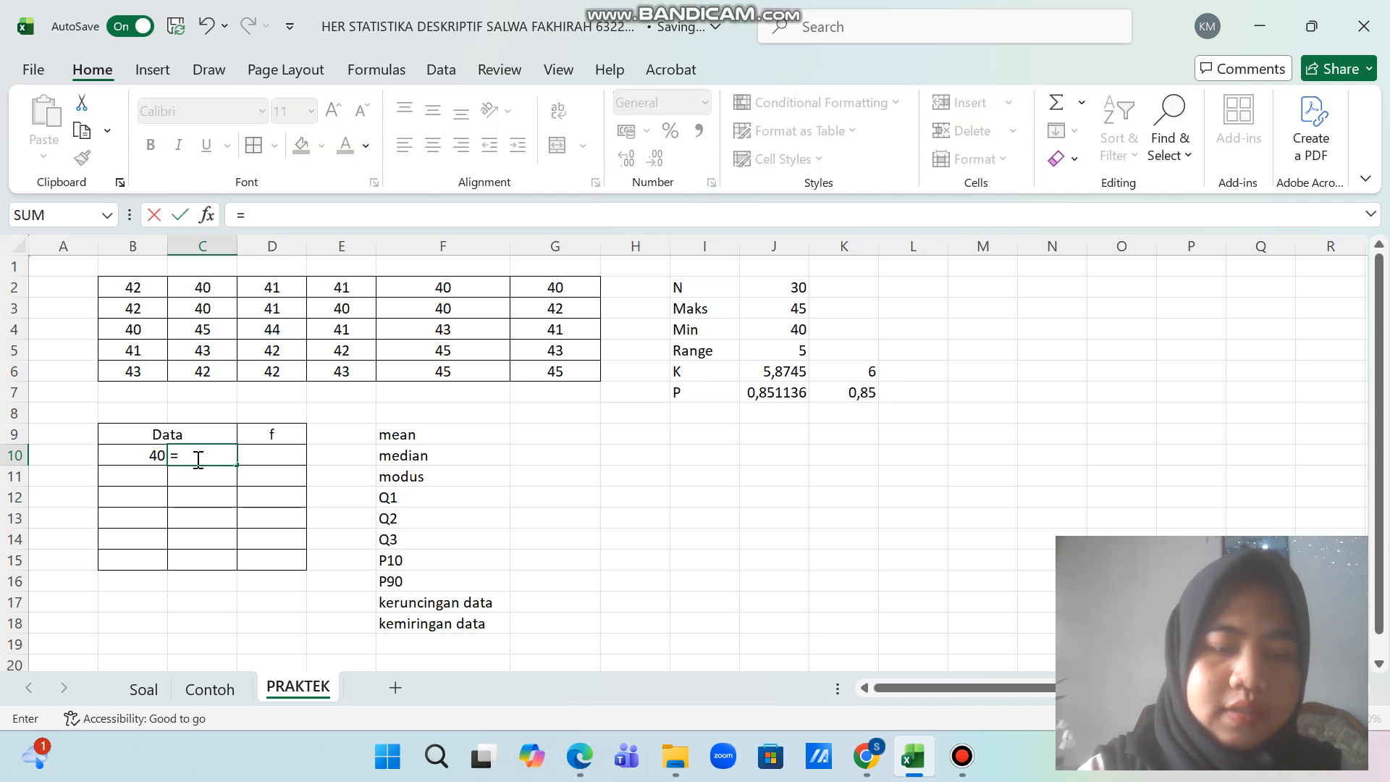
pyautogui.write('40+')
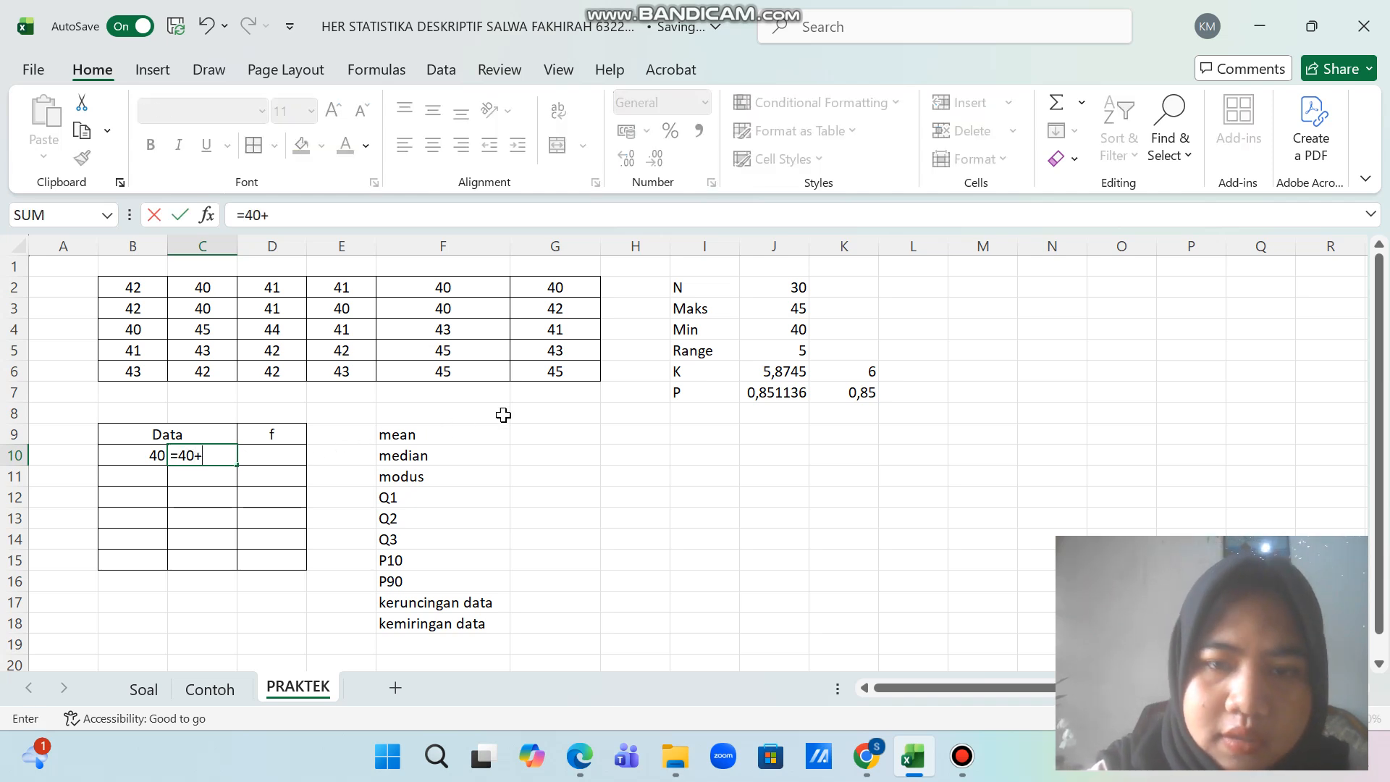
pyautogui.click(831, 397)
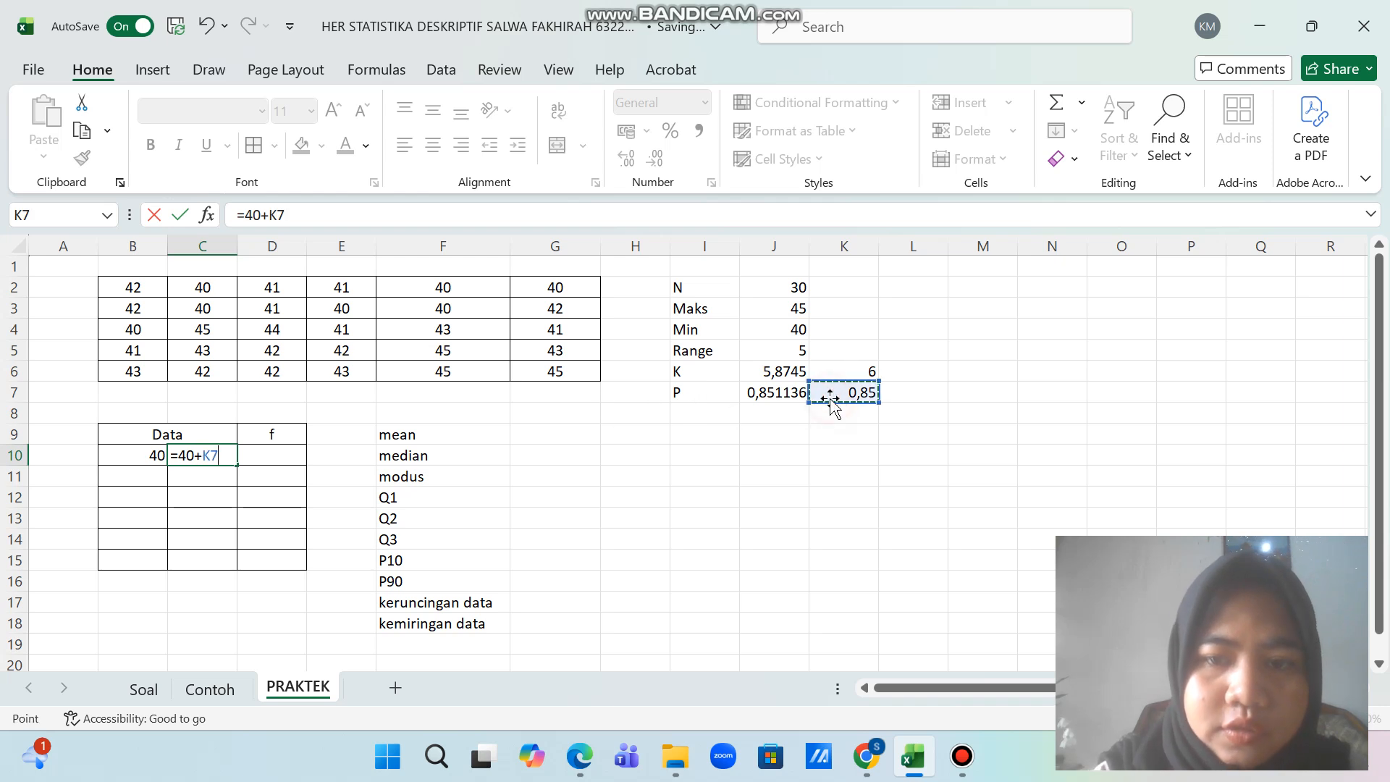
pyautogui.press('Return')
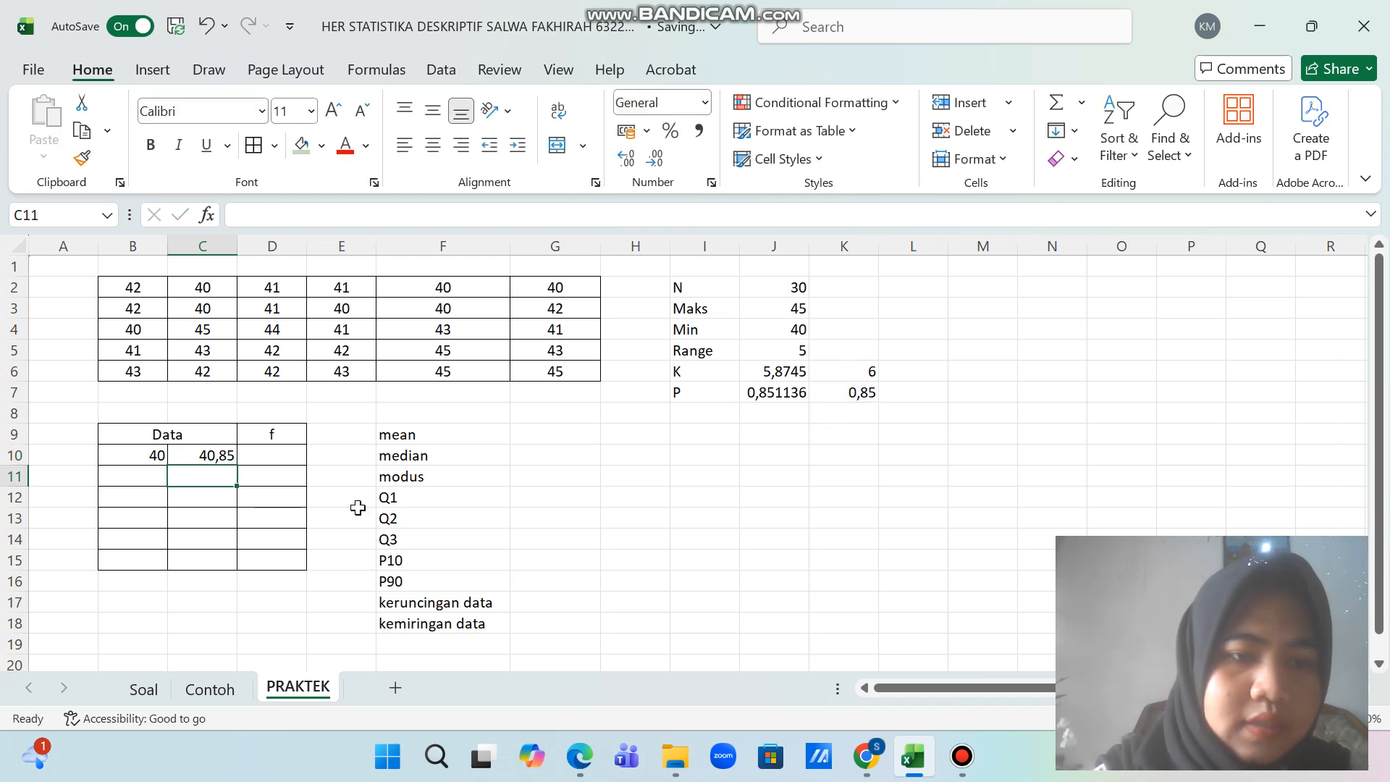
# Step: Fill the second class interval with =C10 in B11 and =B11+K7 in C11
pyautogui.click(129, 480)
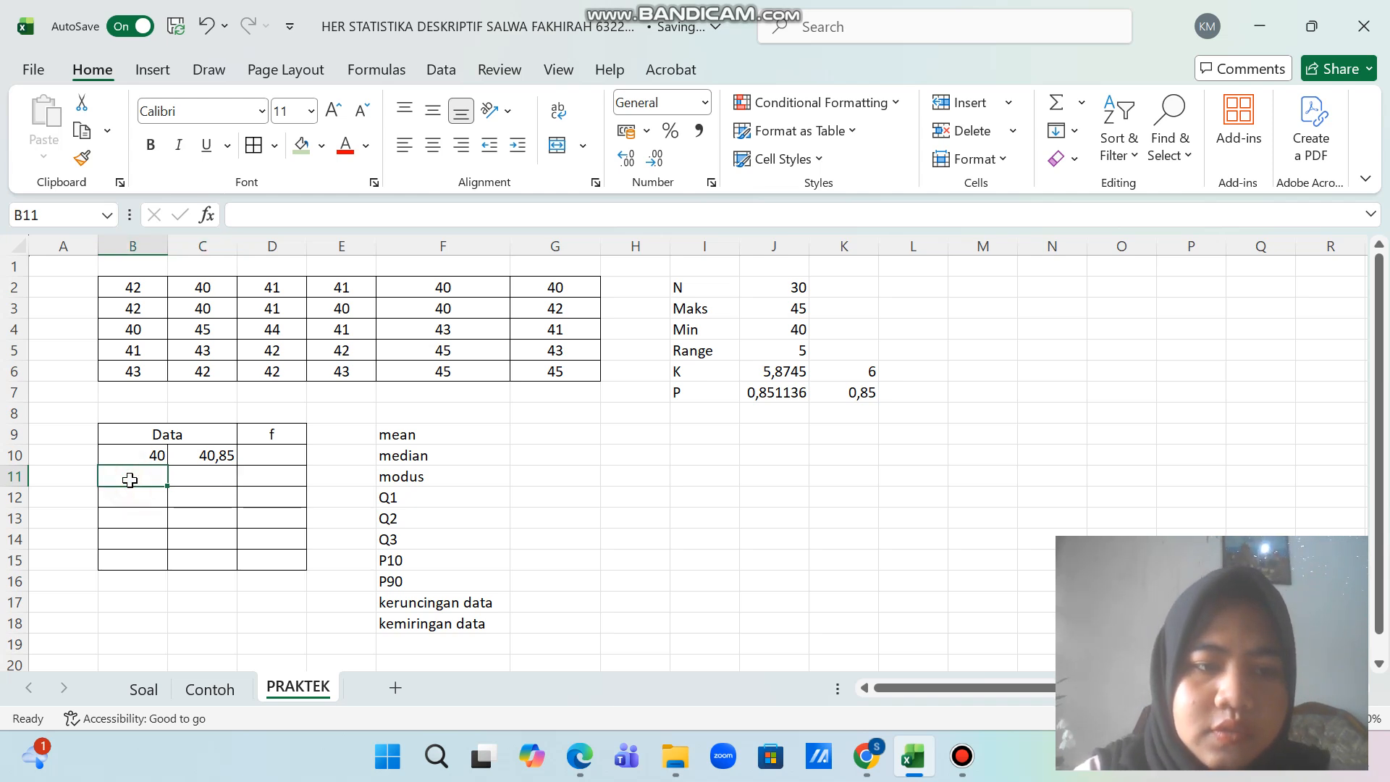
pyautogui.write('=')
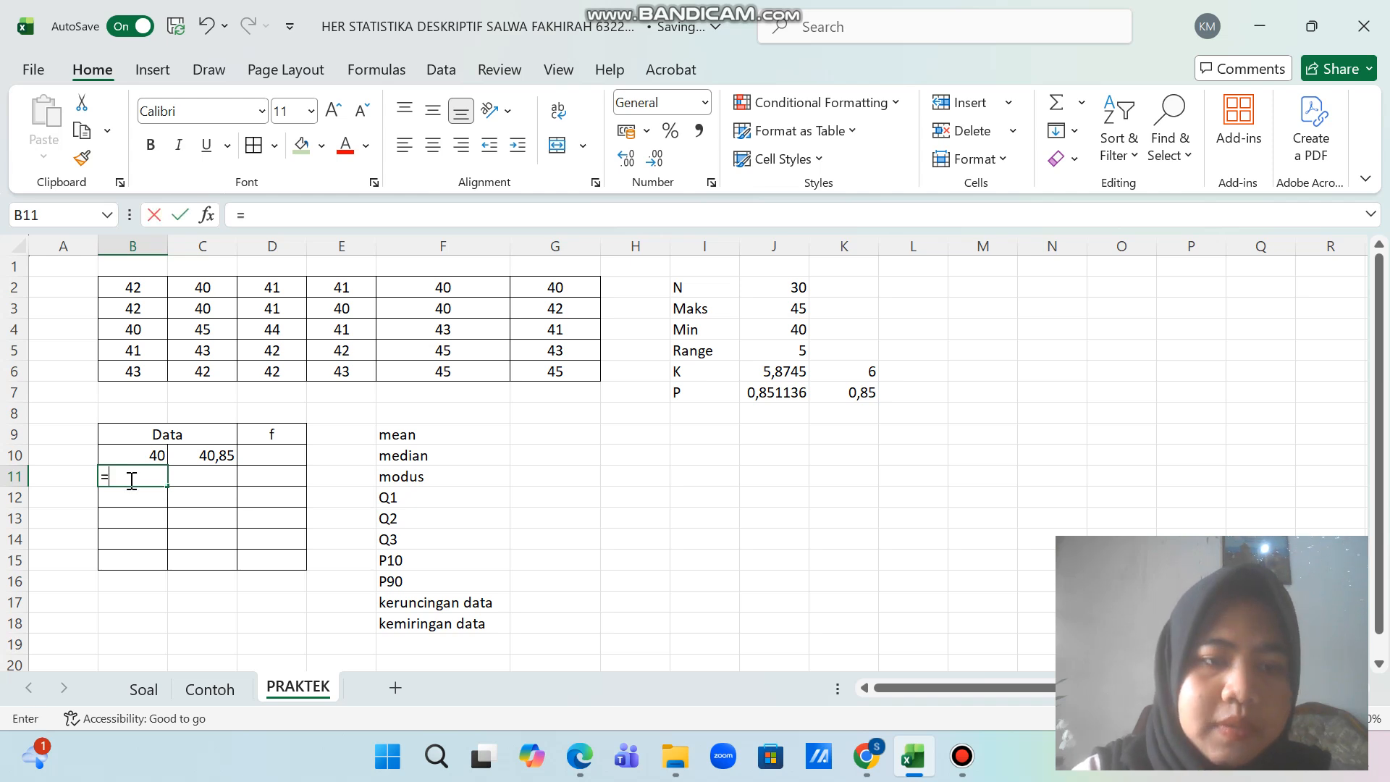
pyautogui.click(211, 456)
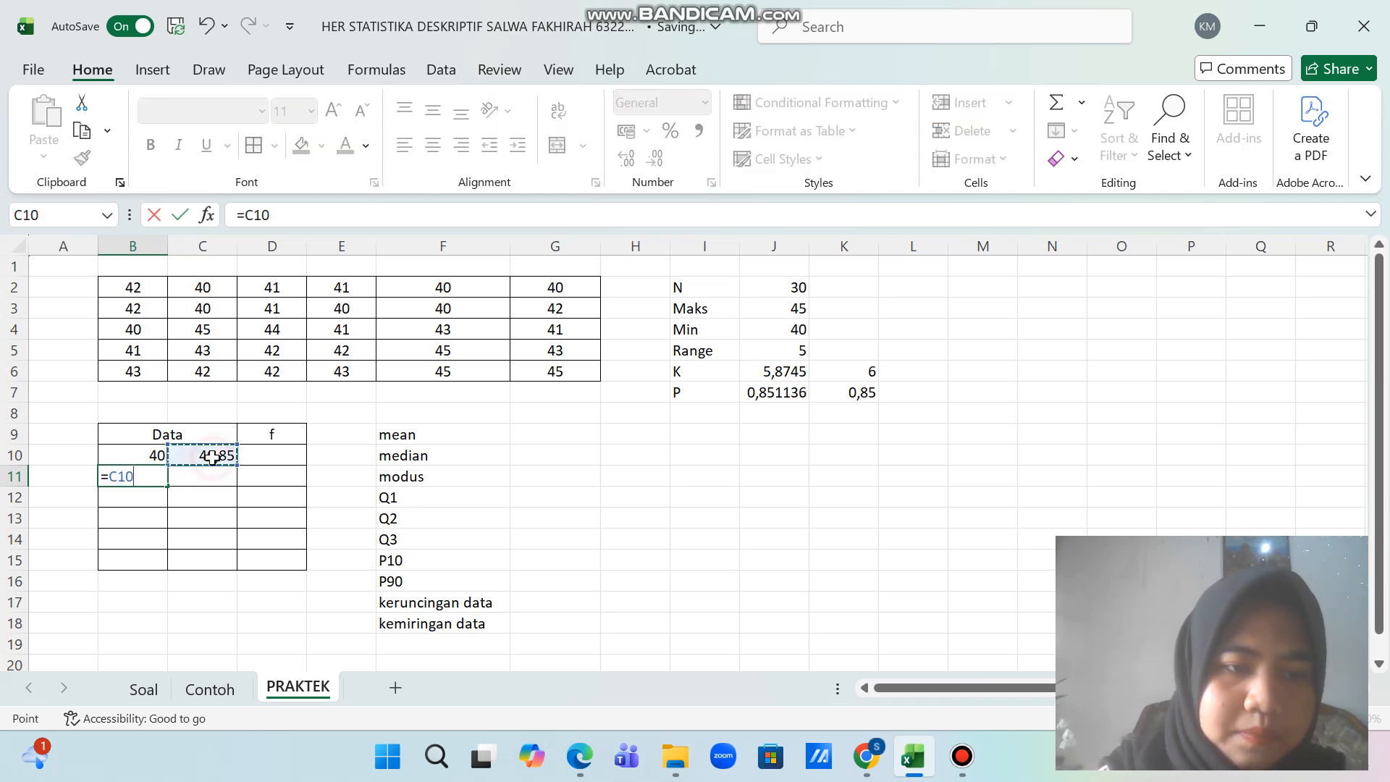
pyautogui.press('Return')
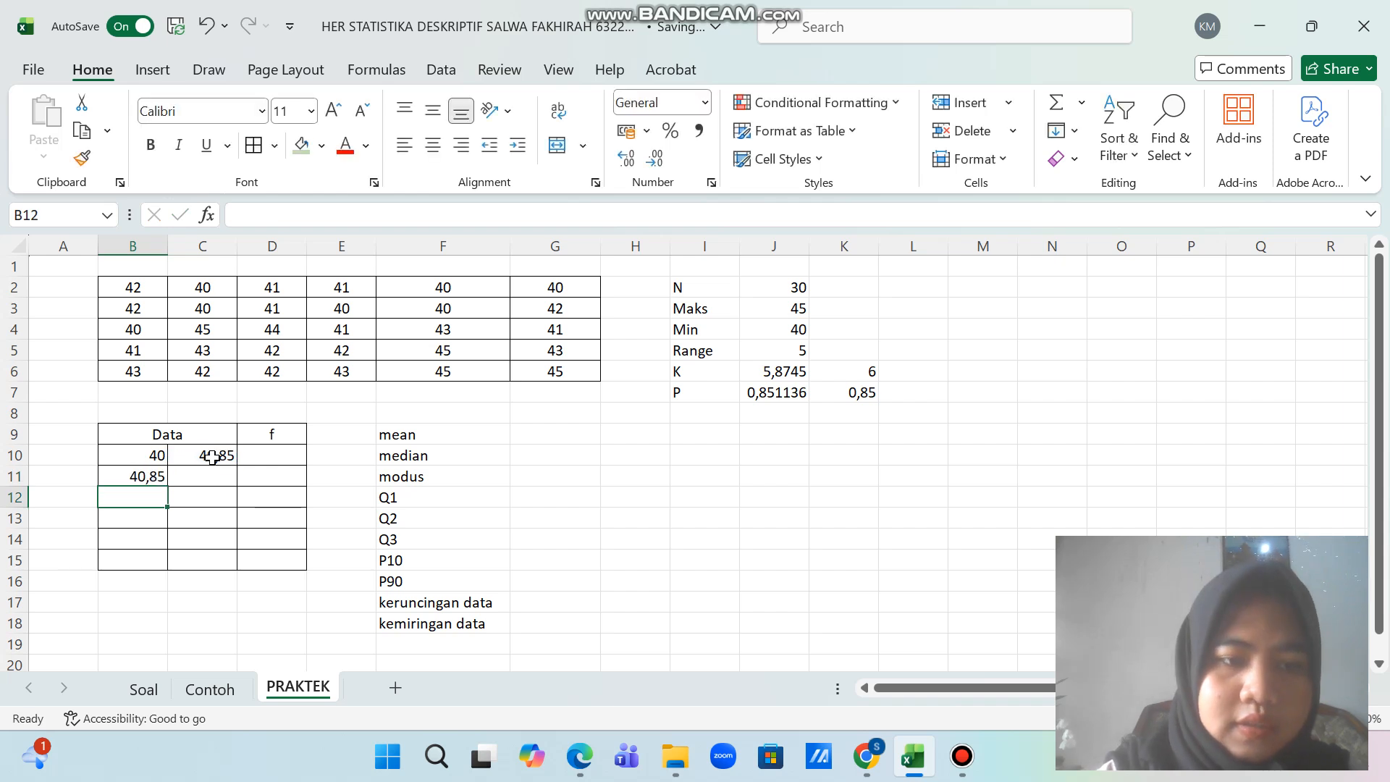
pyautogui.click(213, 477)
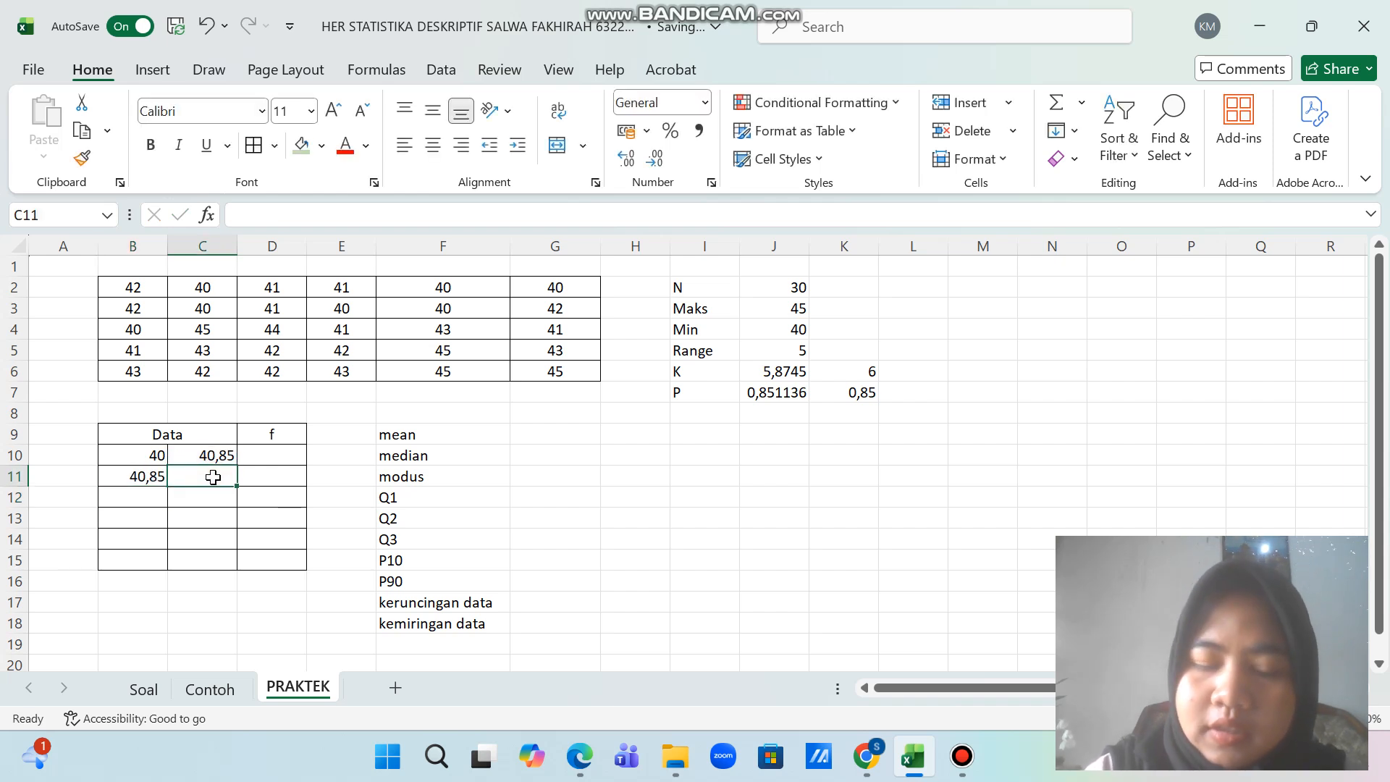
pyautogui.write('=')
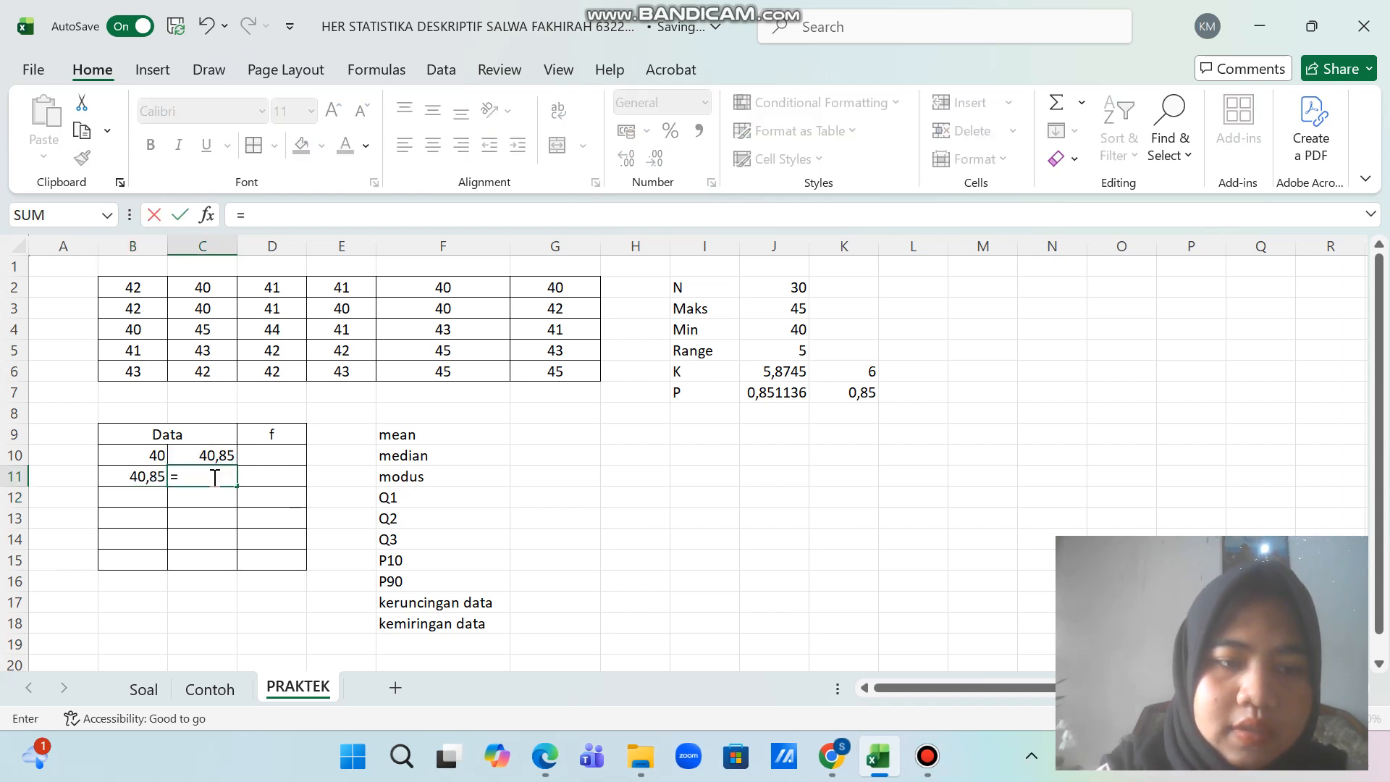
pyautogui.click(142, 478)
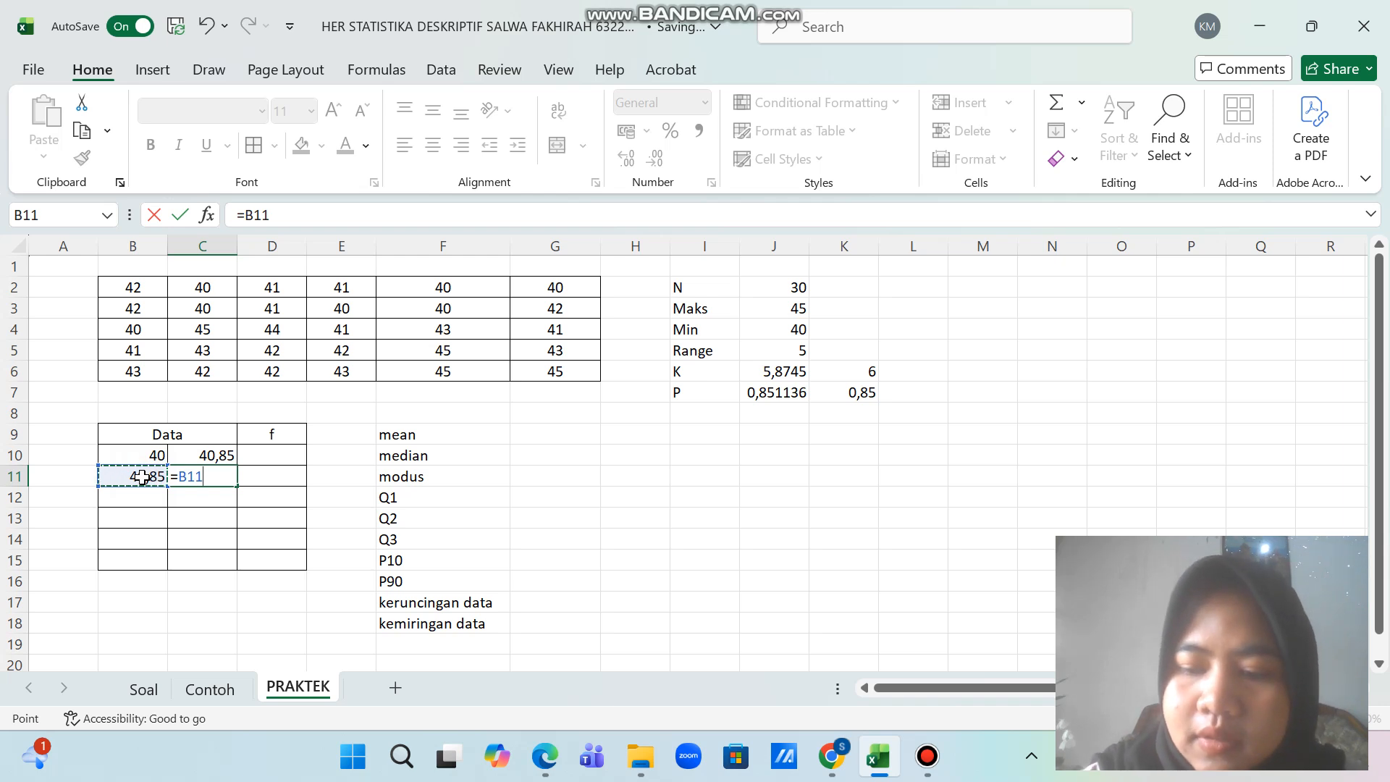
pyautogui.write('+')
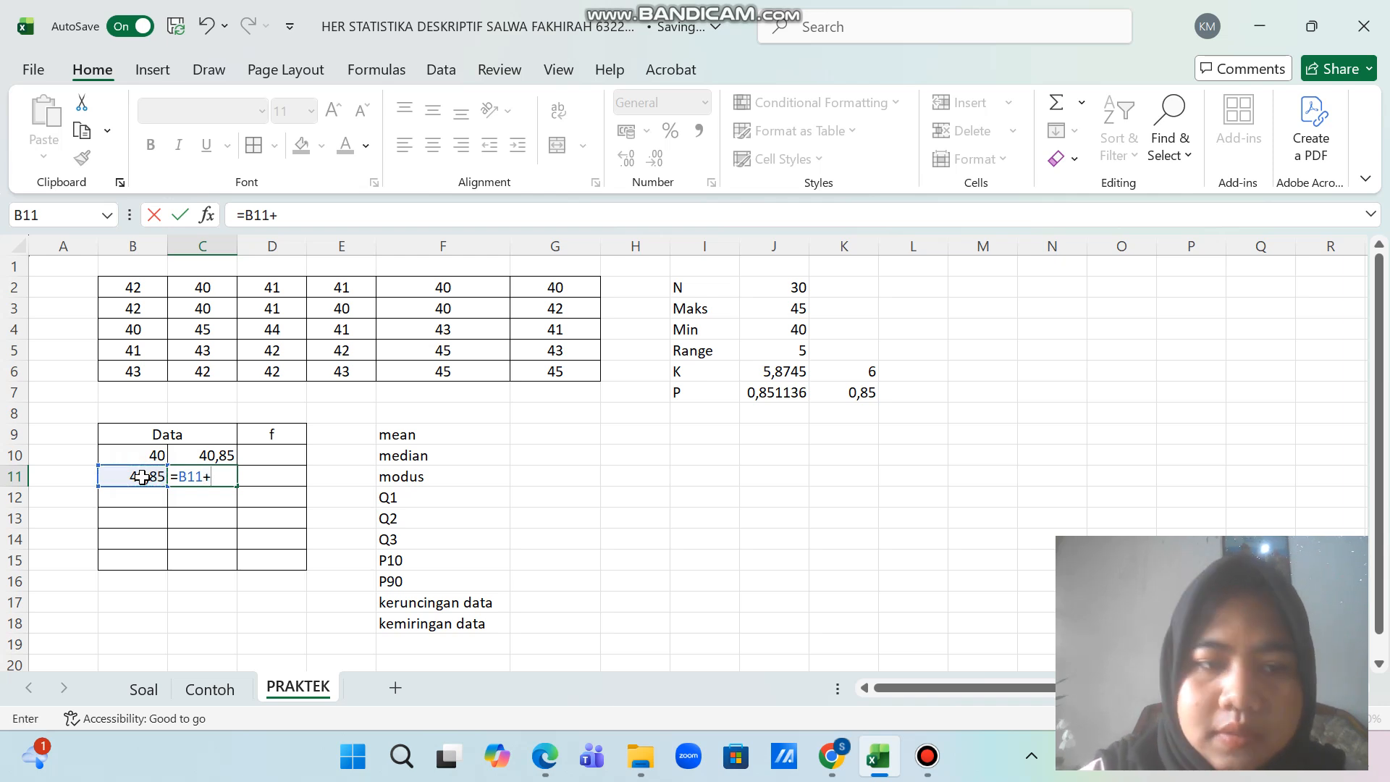
pyautogui.click(838, 395)
pyautogui.press('Return')
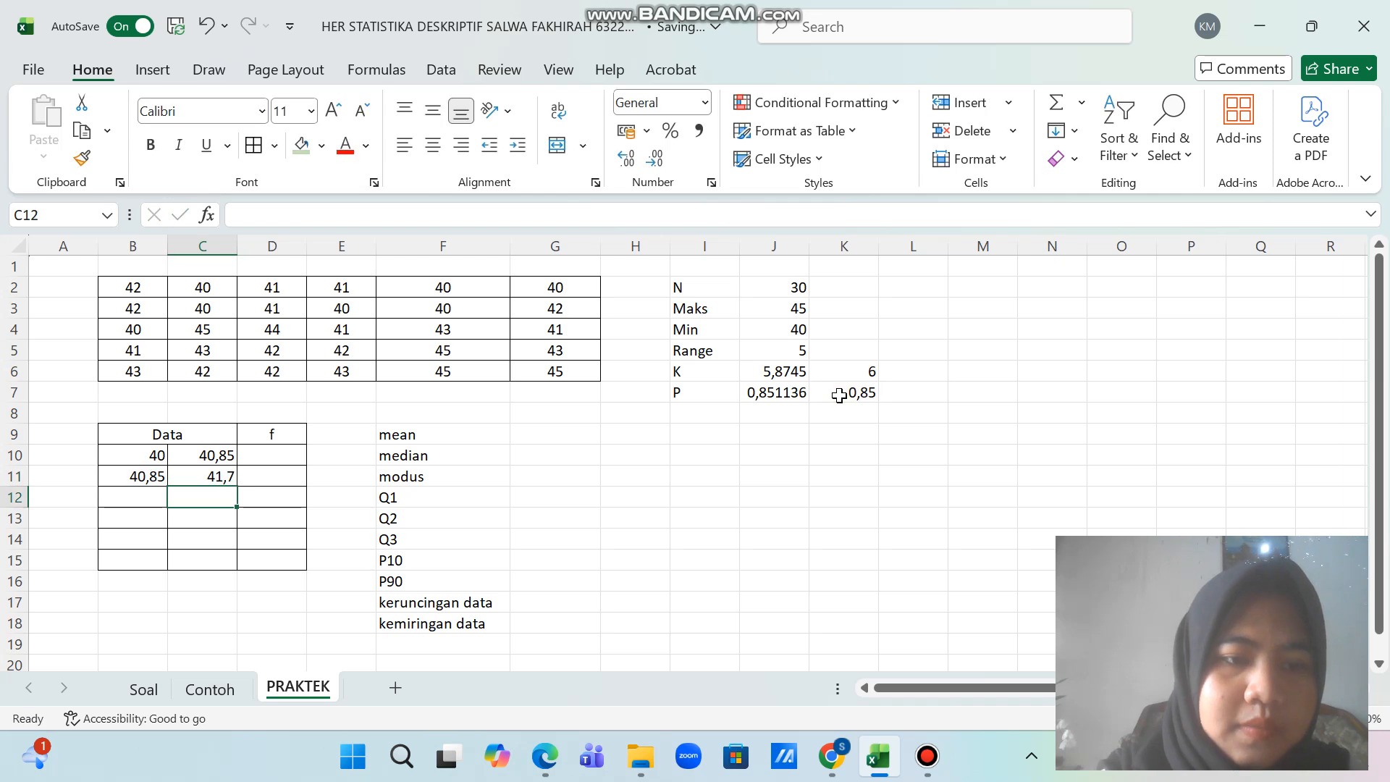
# Step: Fill the third class interval with =C11 in B12 and =B12+K7 in C12
pyautogui.click(144, 498)
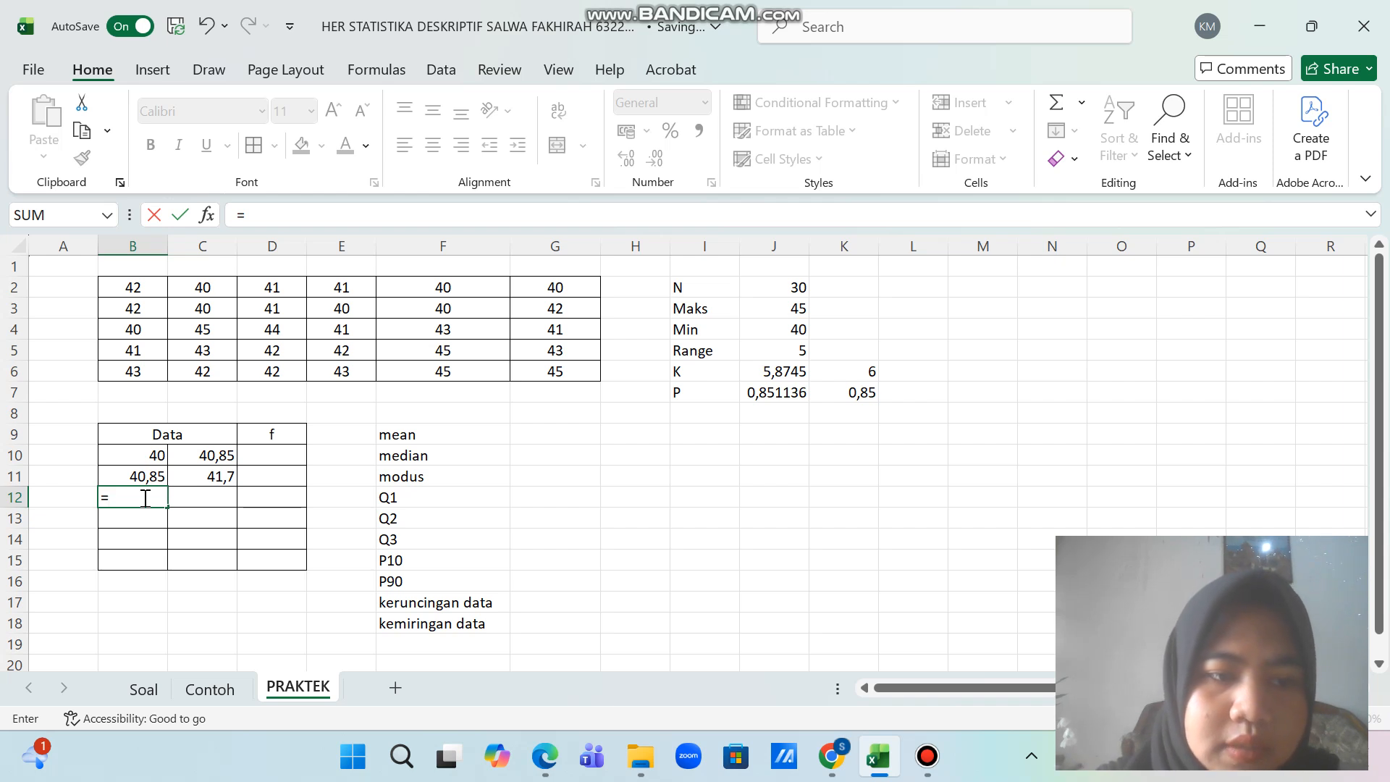
pyautogui.click(222, 475)
pyautogui.press('Return')
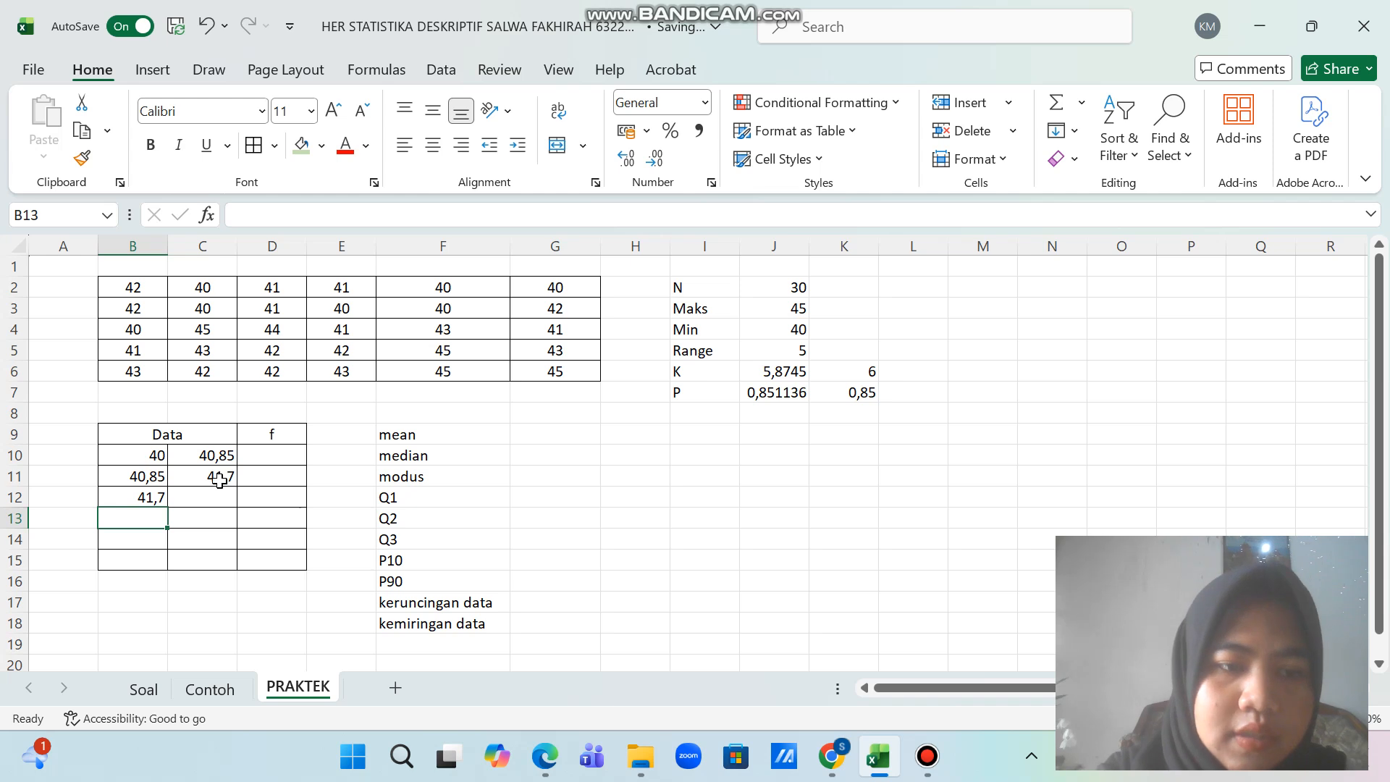
pyautogui.click(221, 499)
pyautogui.write('=')
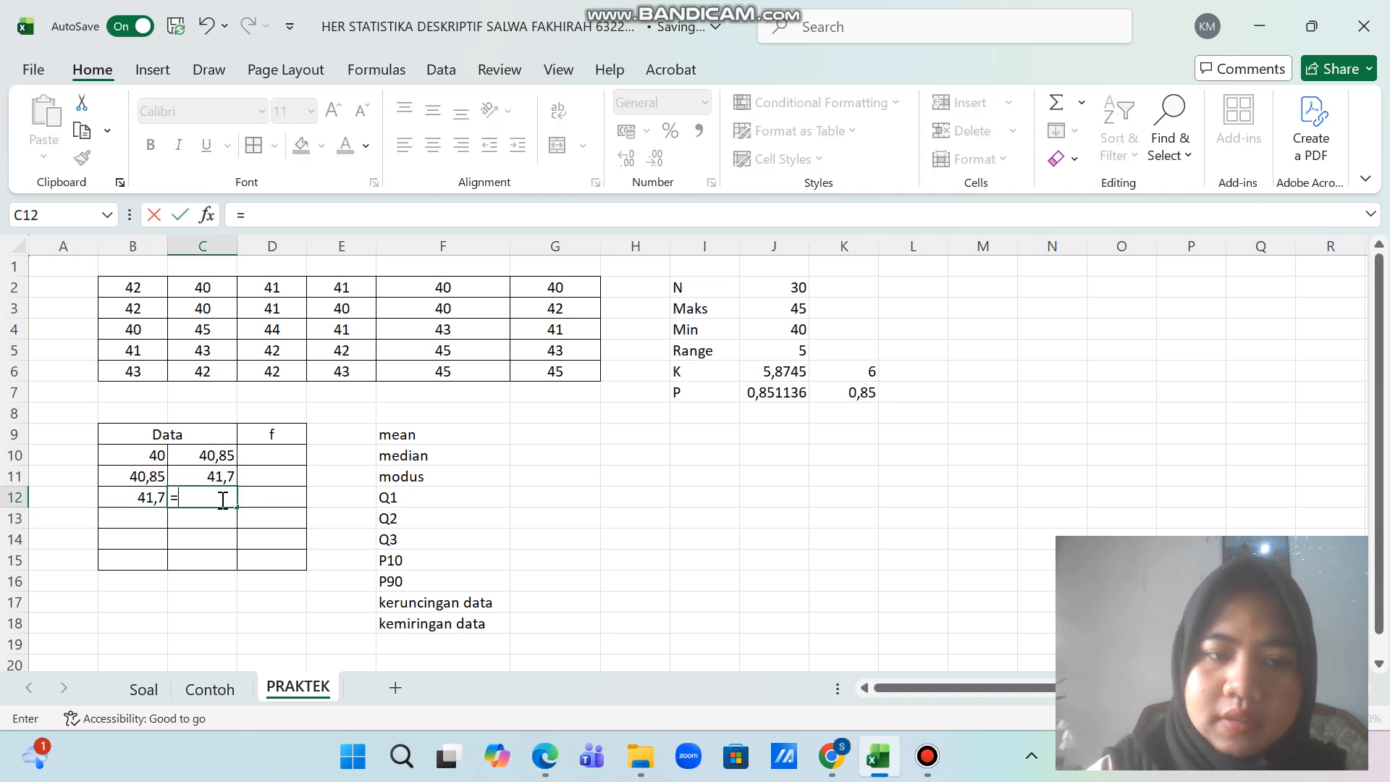
pyautogui.click(133, 500)
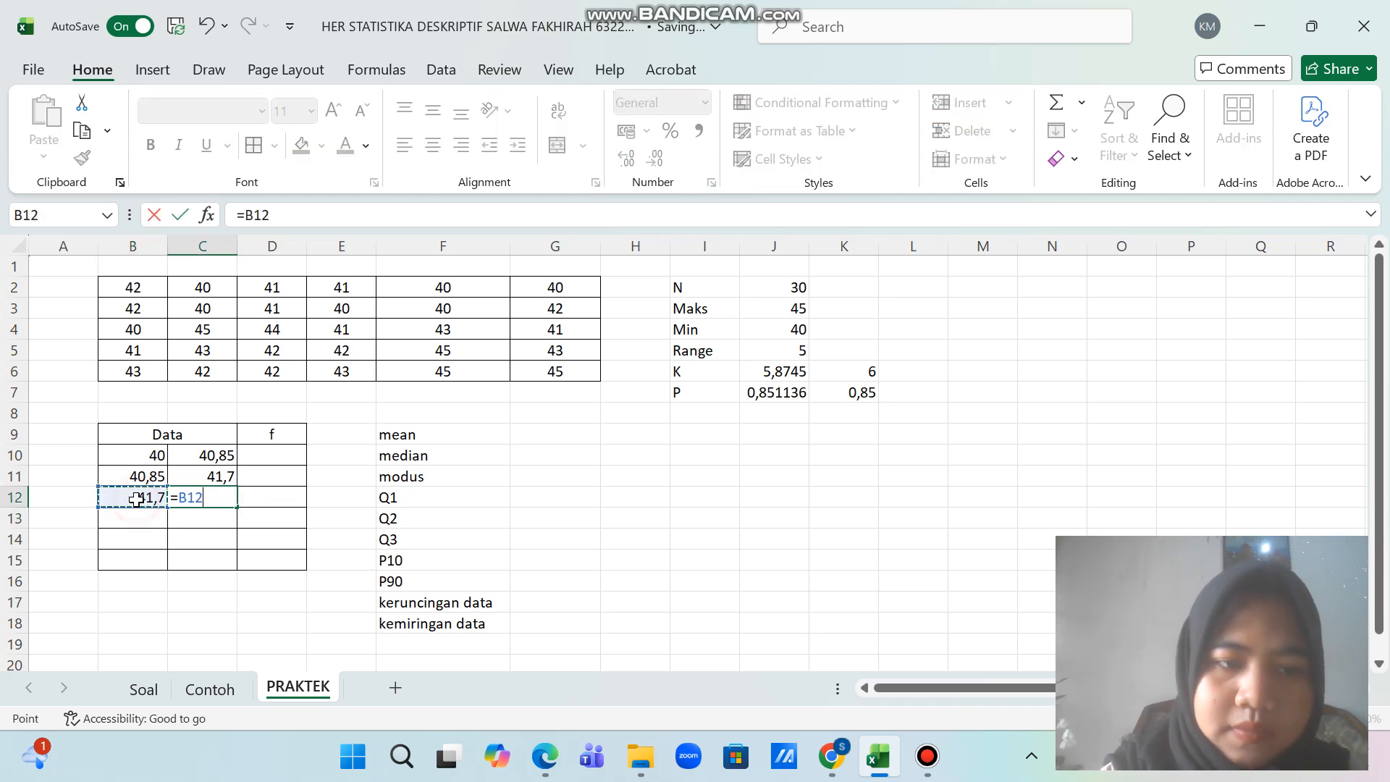
pyautogui.write('+')
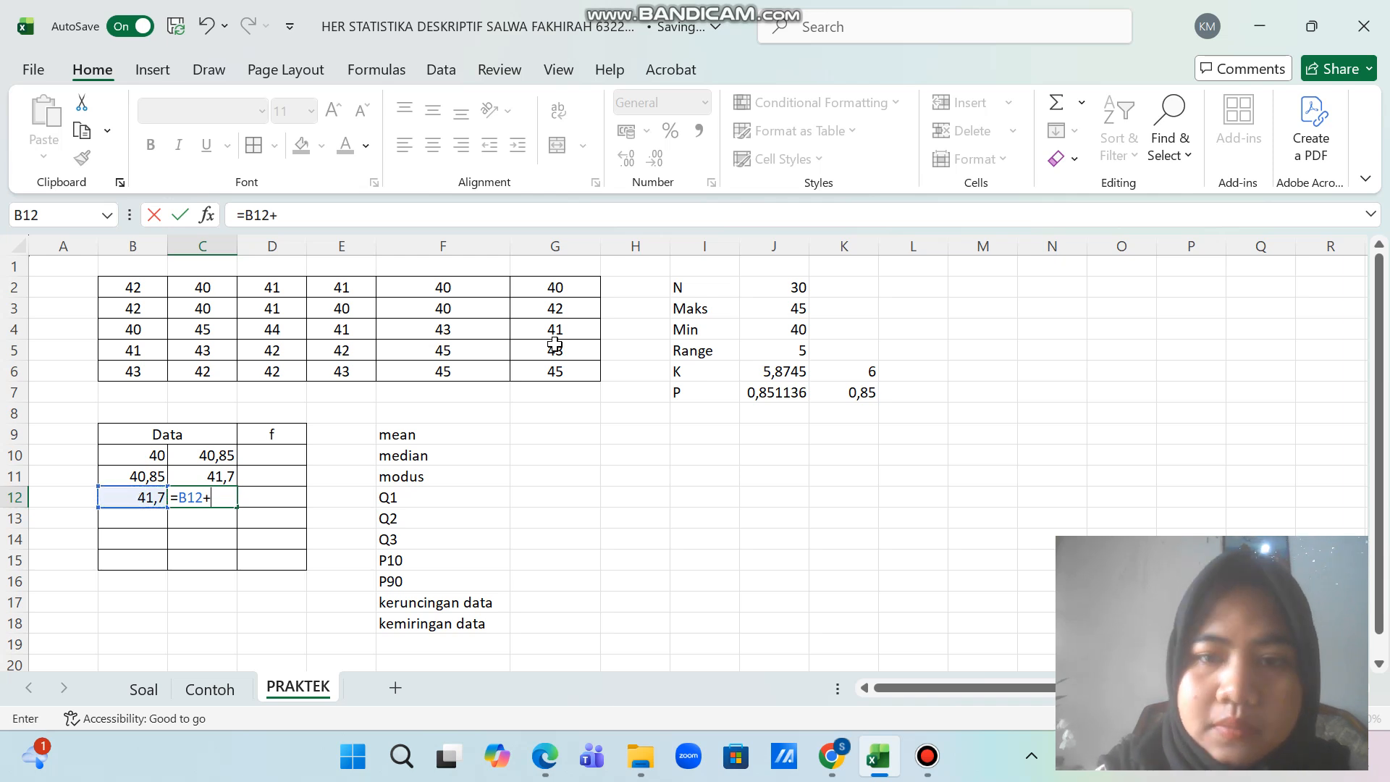
pyautogui.click(843, 393)
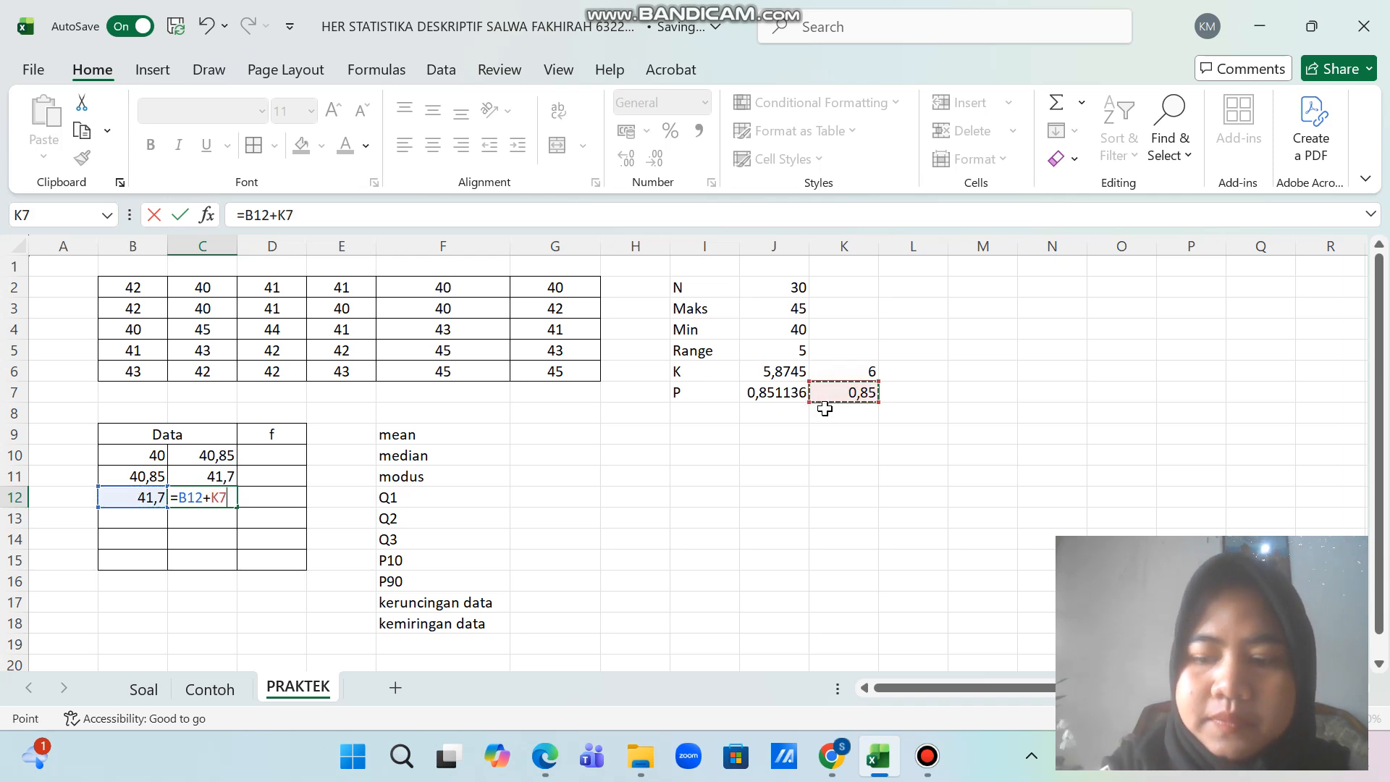
pyautogui.press('Return')
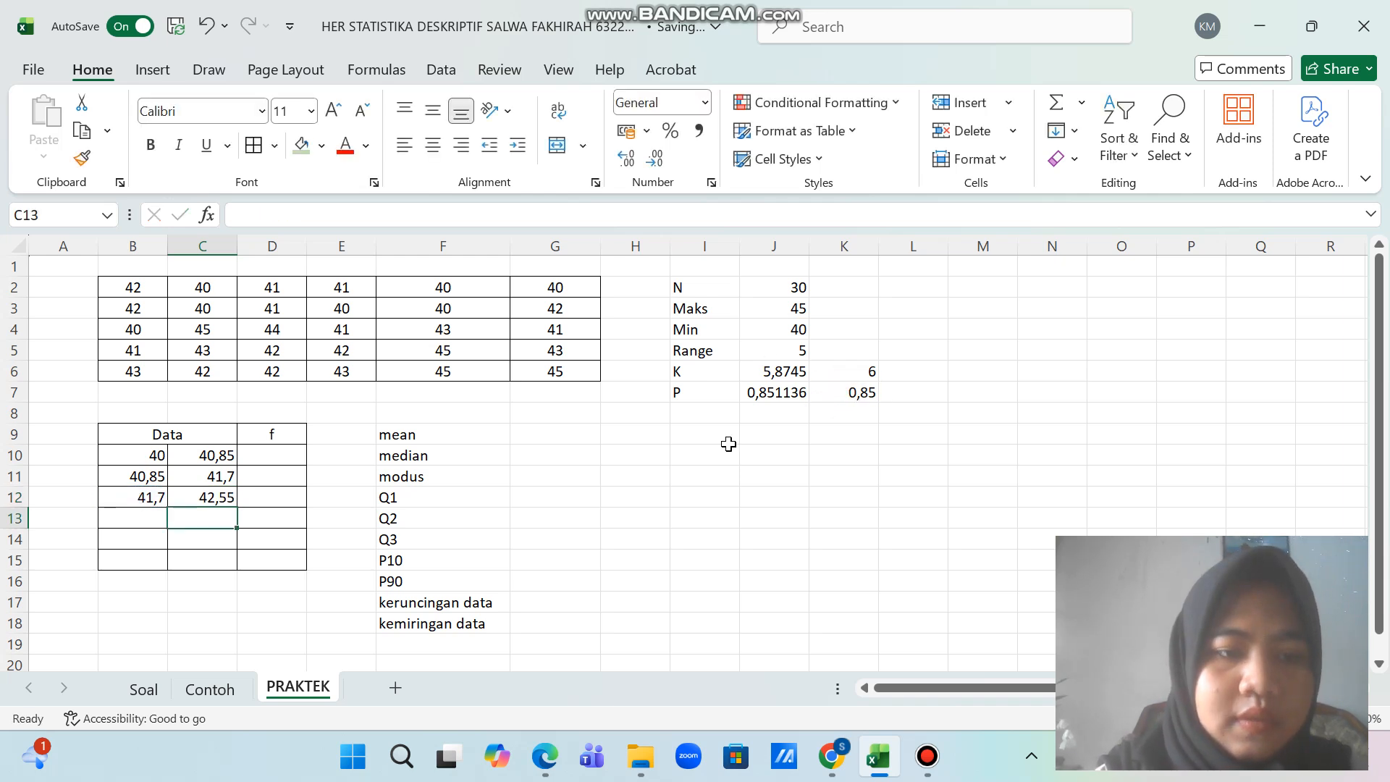
# Step: Fill the fourth class interval with =C12 in B13 and =B13+K7 in C13
pyautogui.click(157, 524)
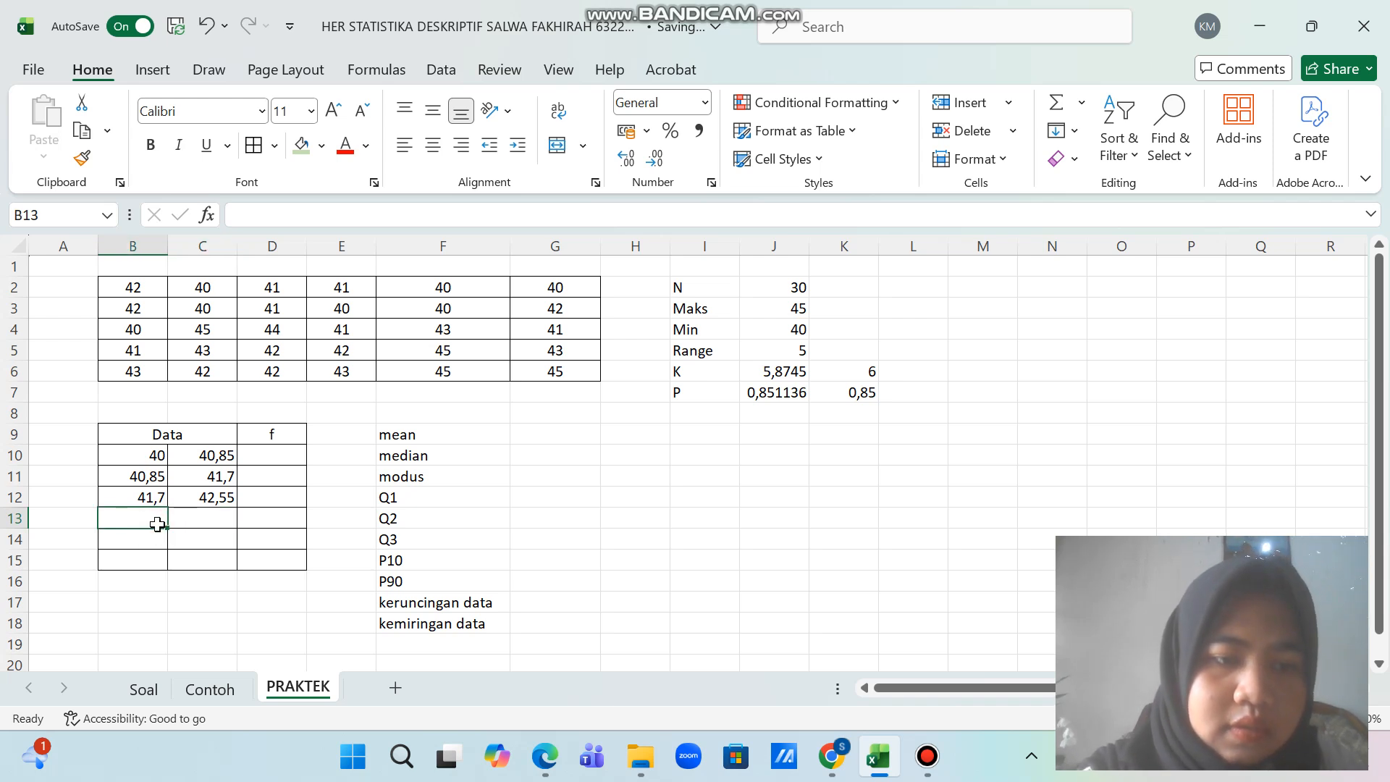
pyautogui.write('=')
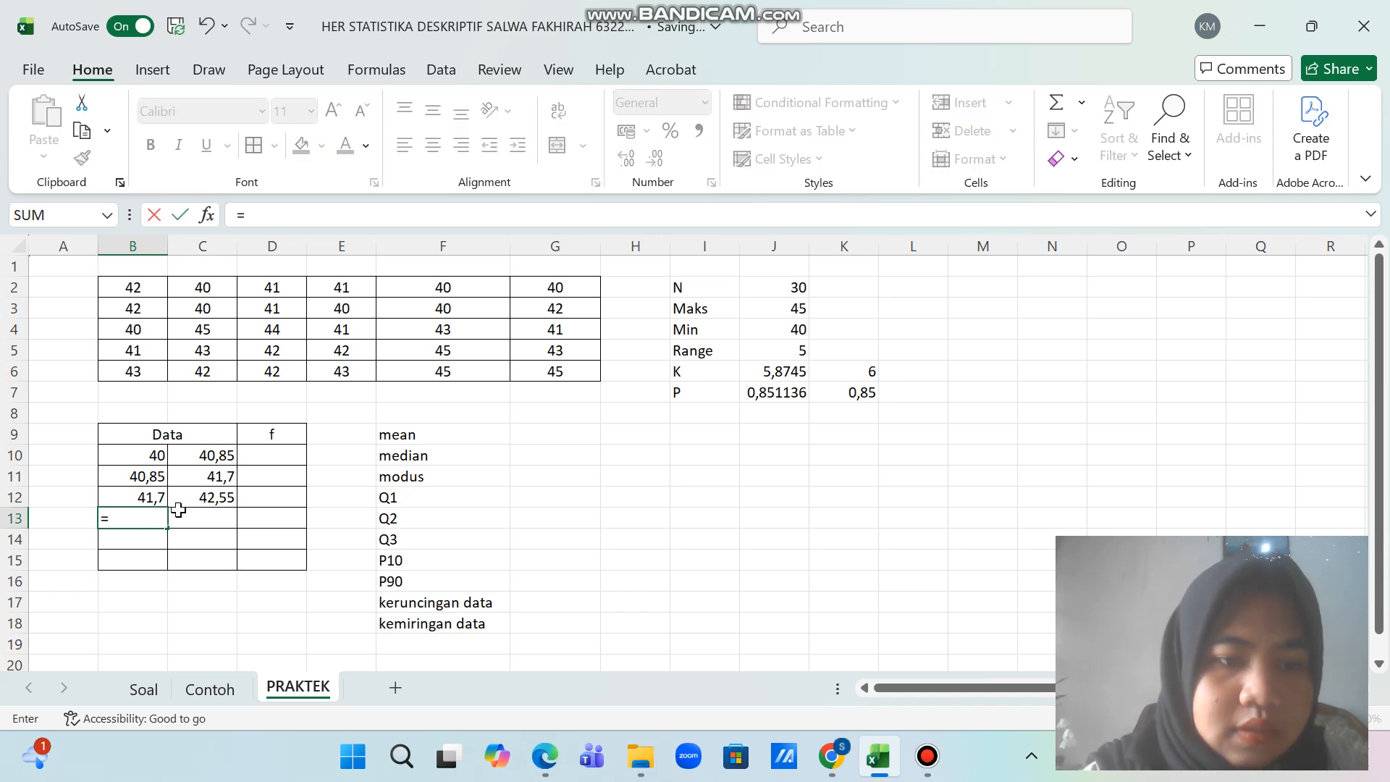
pyautogui.click(206, 497)
pyautogui.press('Return')
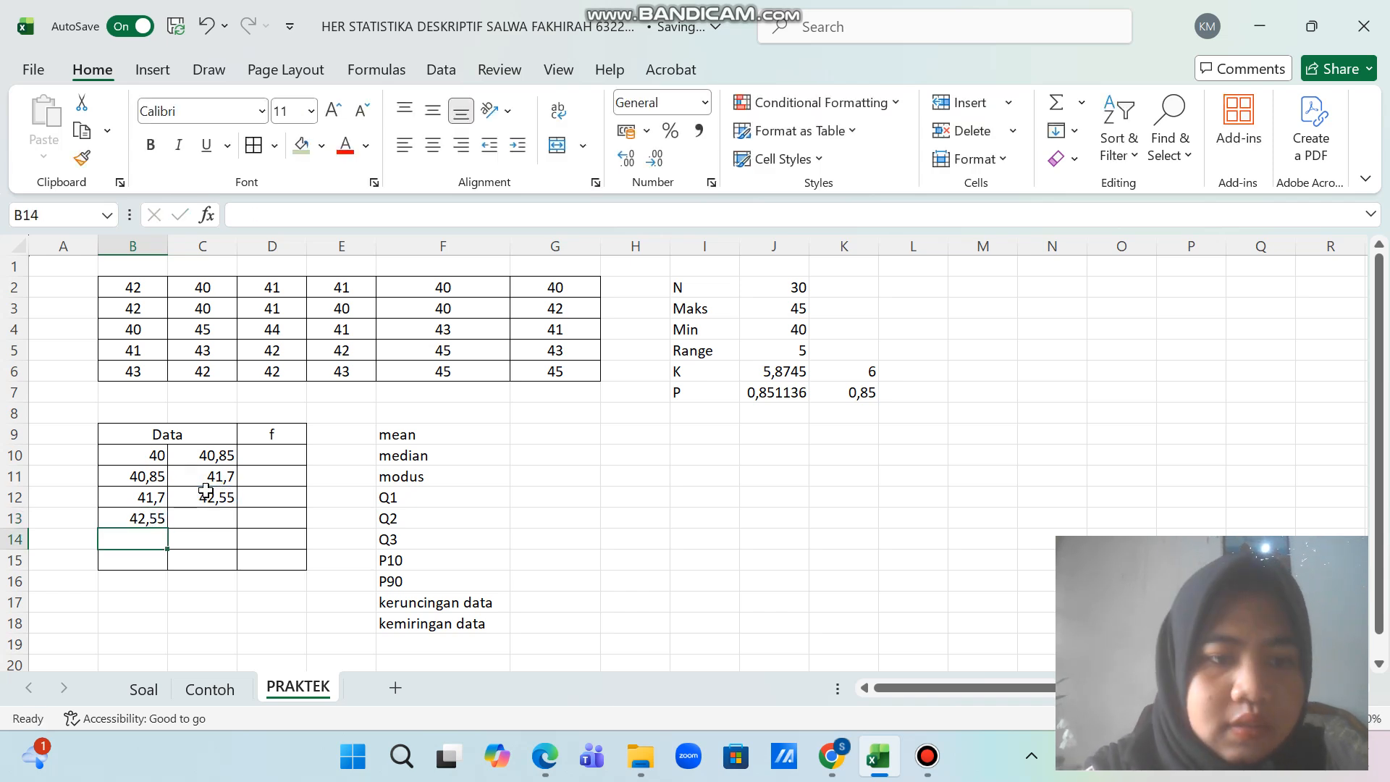
pyautogui.click(193, 522)
pyautogui.write('=')
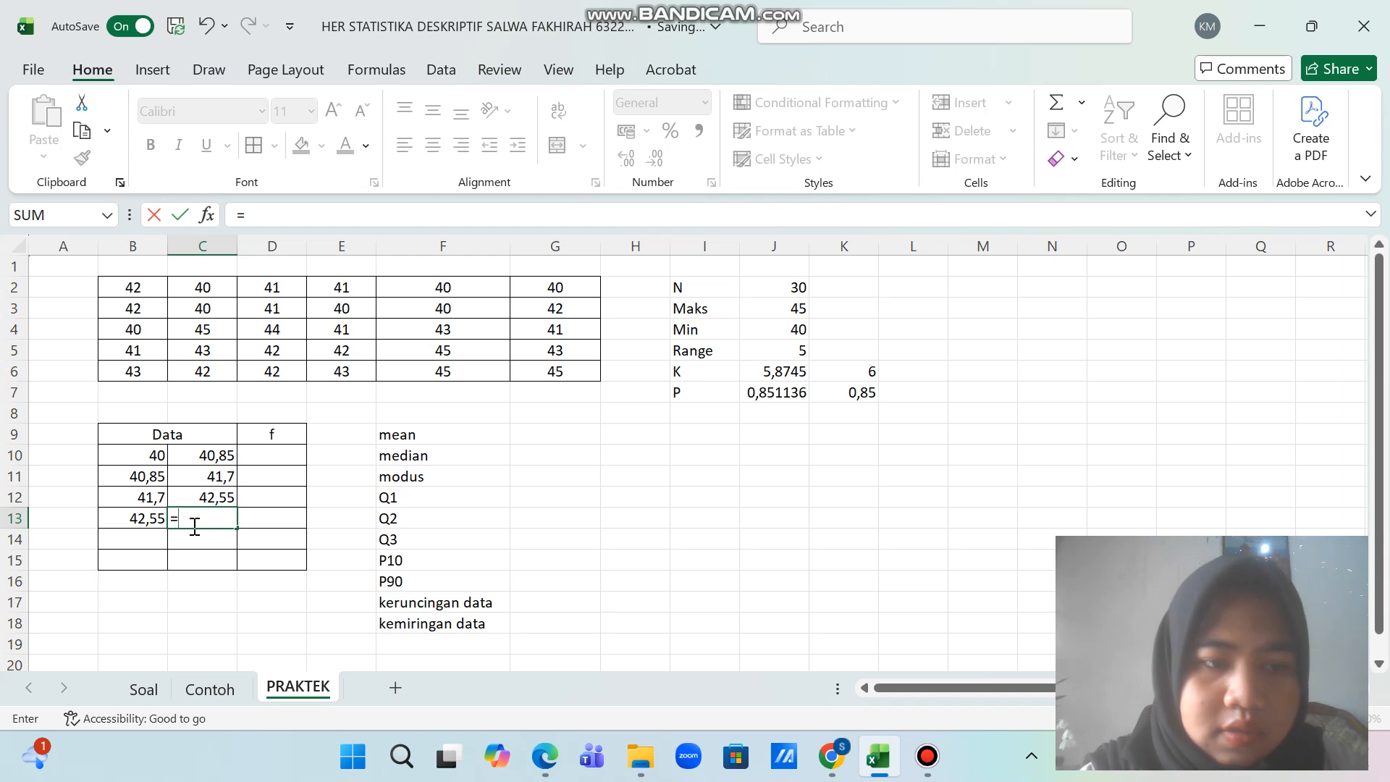
pyautogui.click(153, 522)
pyautogui.write('+')
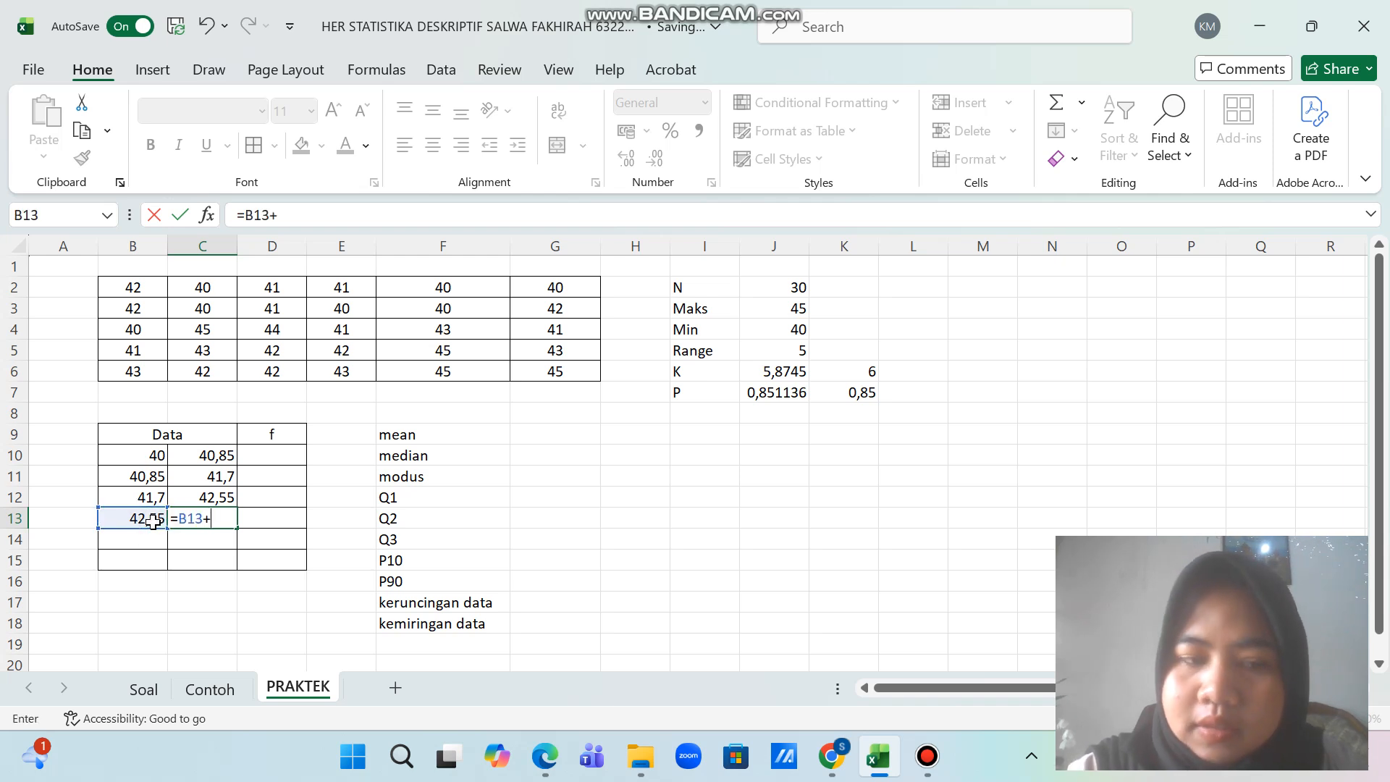
pyautogui.click(822, 398)
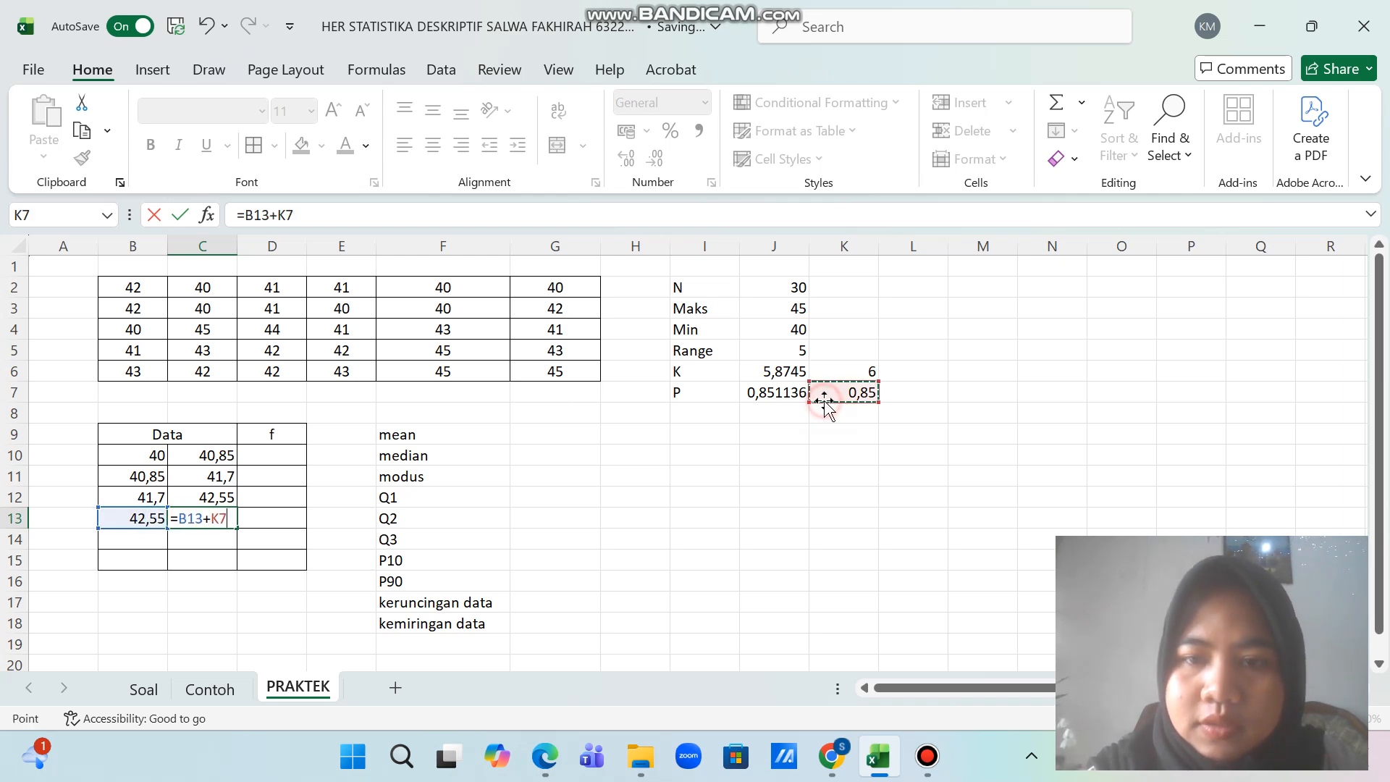
pyautogui.press('Return')
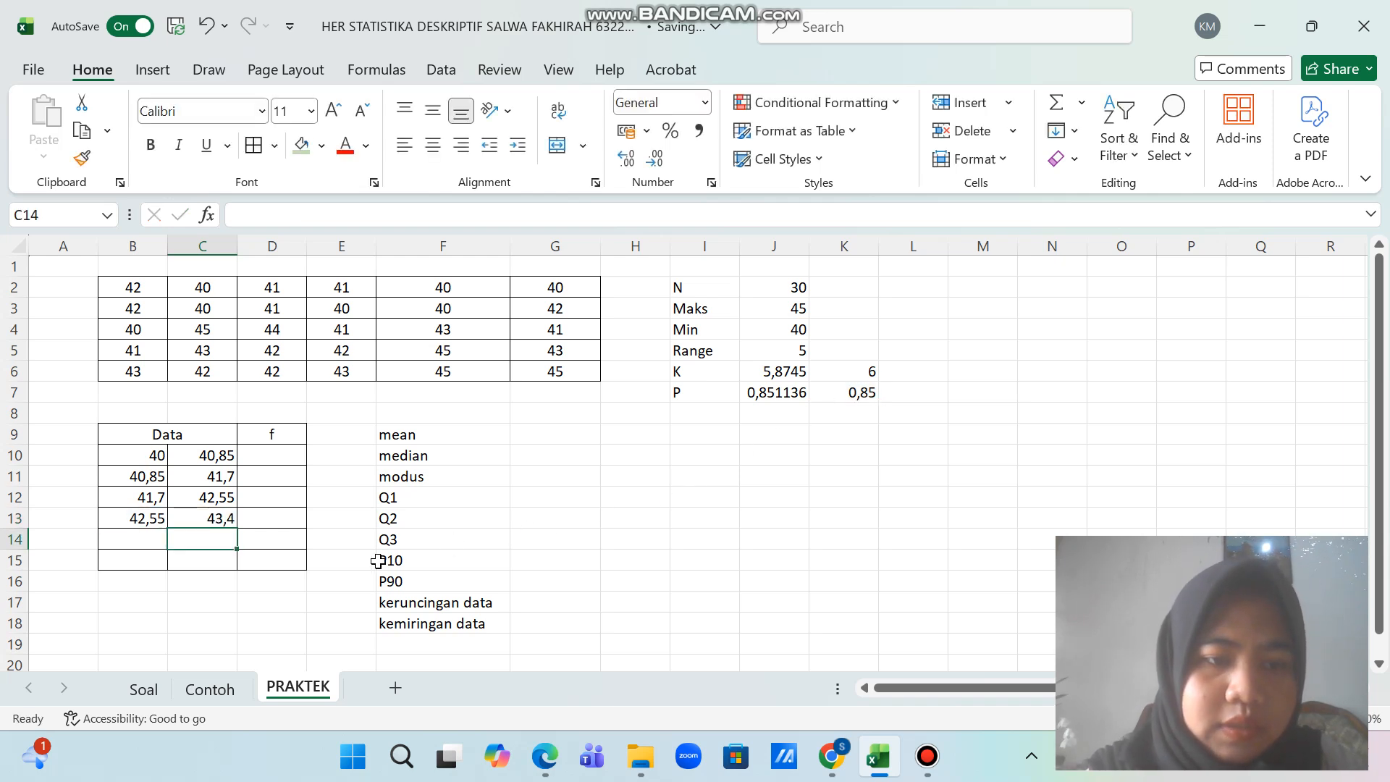
# Step: Fill the fifth class interval with =C13 in B14 and =B14+K7 in C14
pyautogui.click(152, 540)
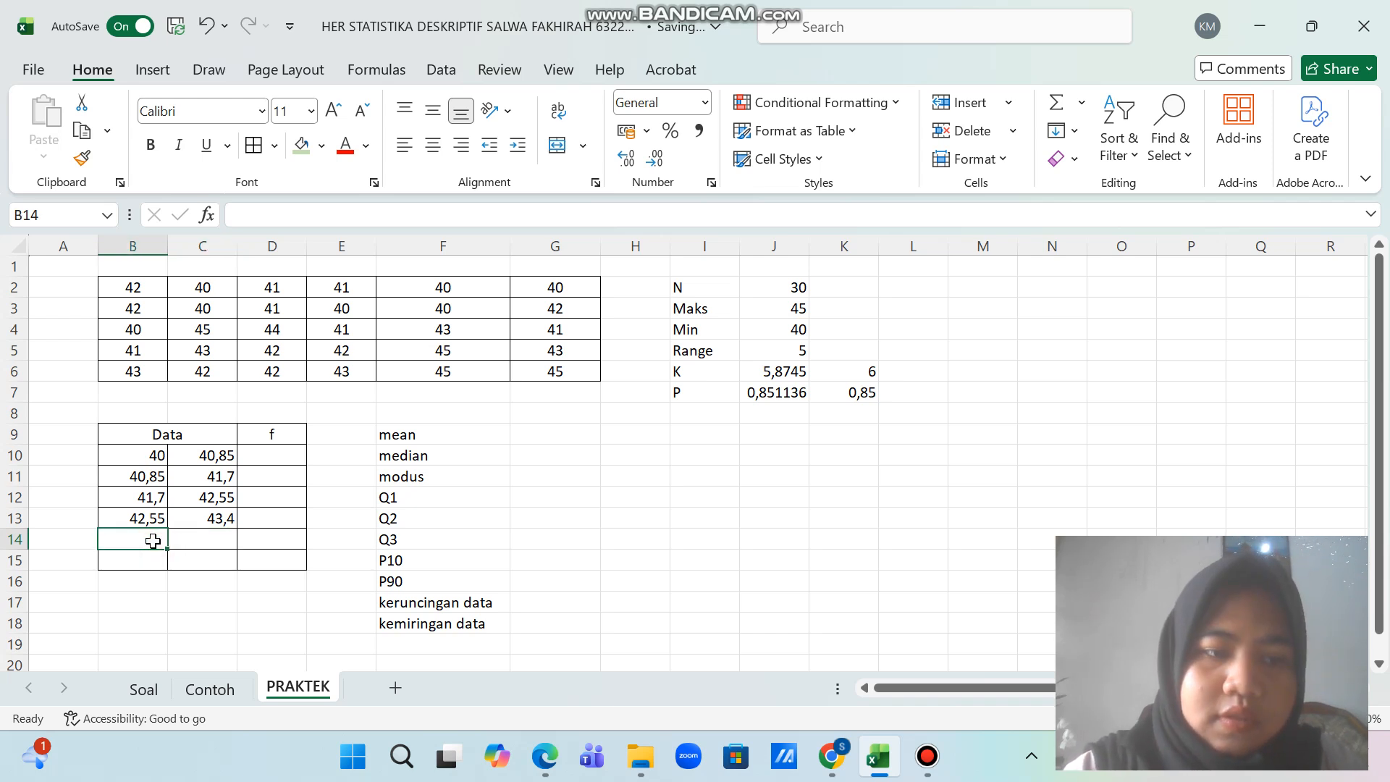
pyautogui.write('=')
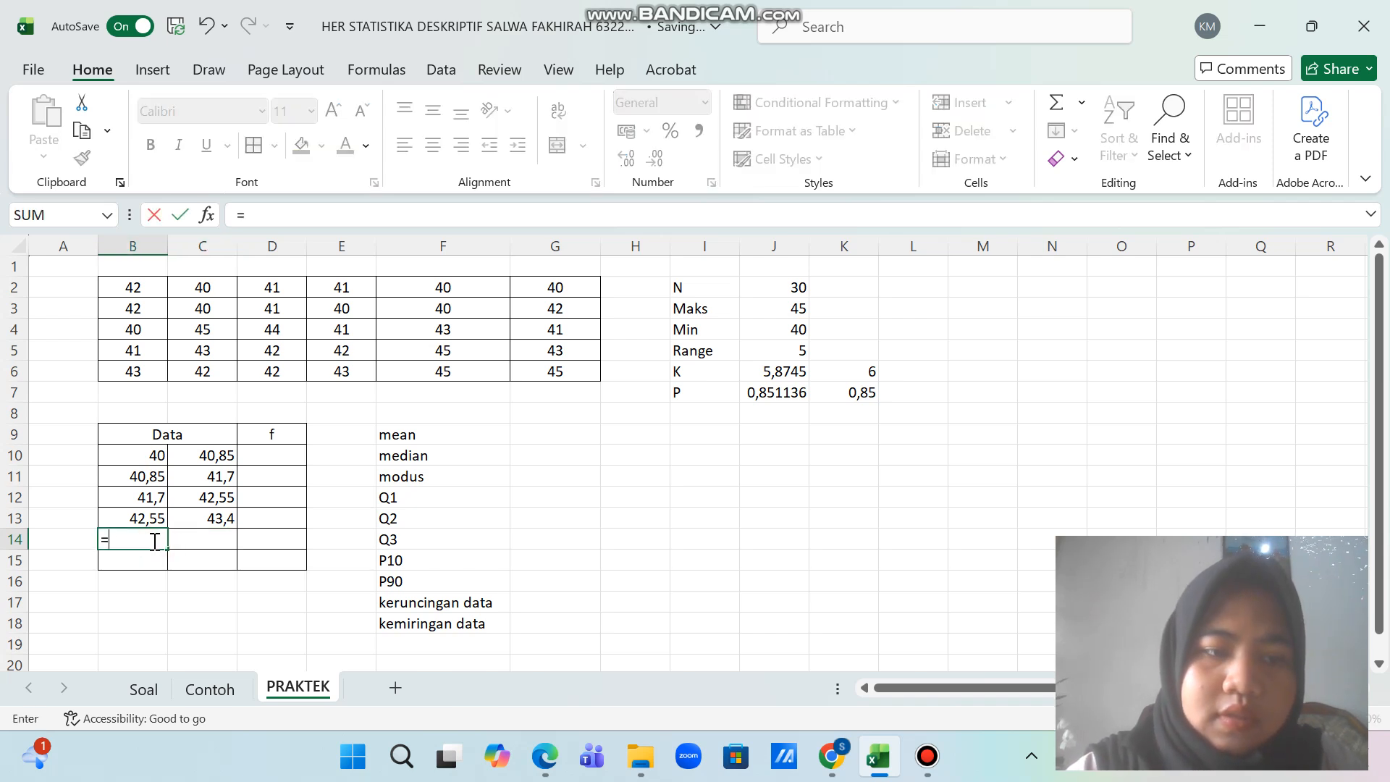
pyautogui.click(198, 518)
pyautogui.press('Return')
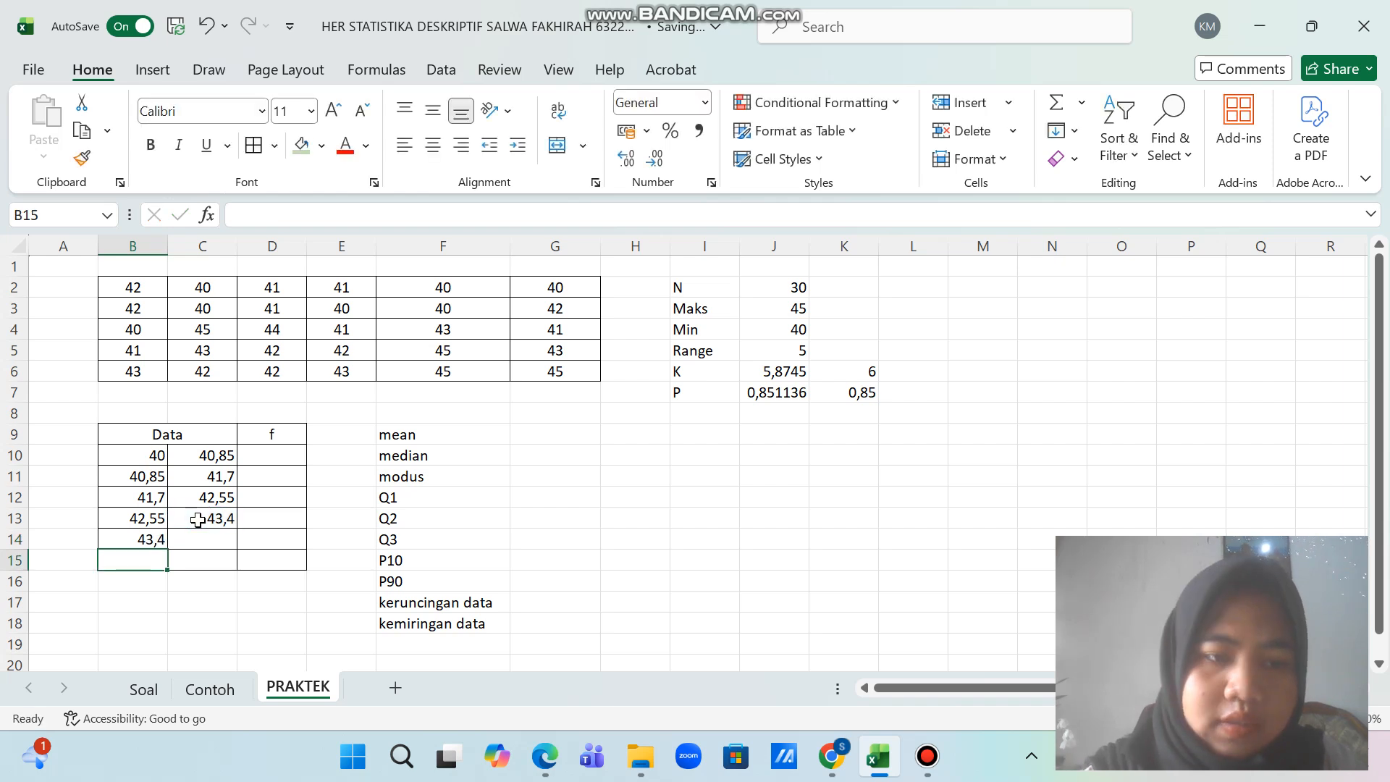
pyautogui.click(215, 541)
pyautogui.write('=')
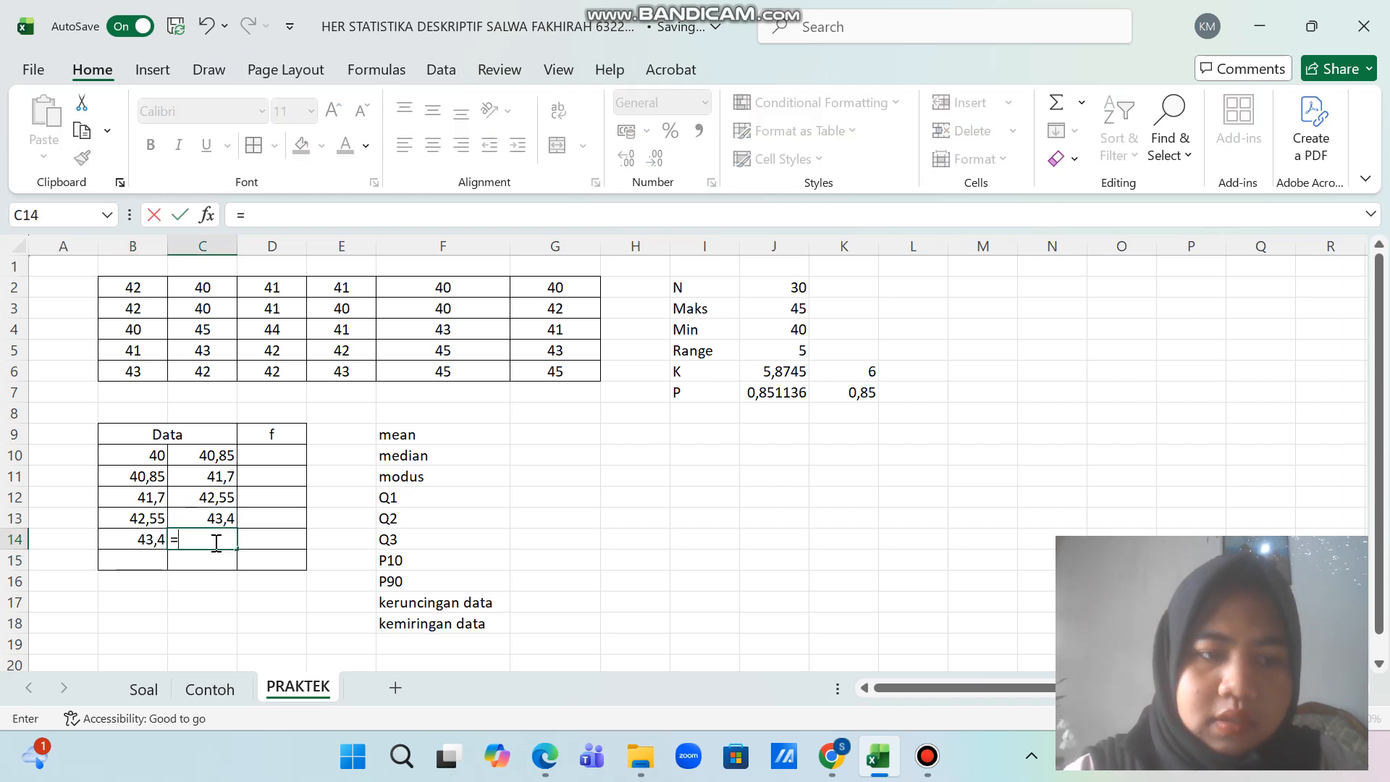
pyautogui.click(152, 539)
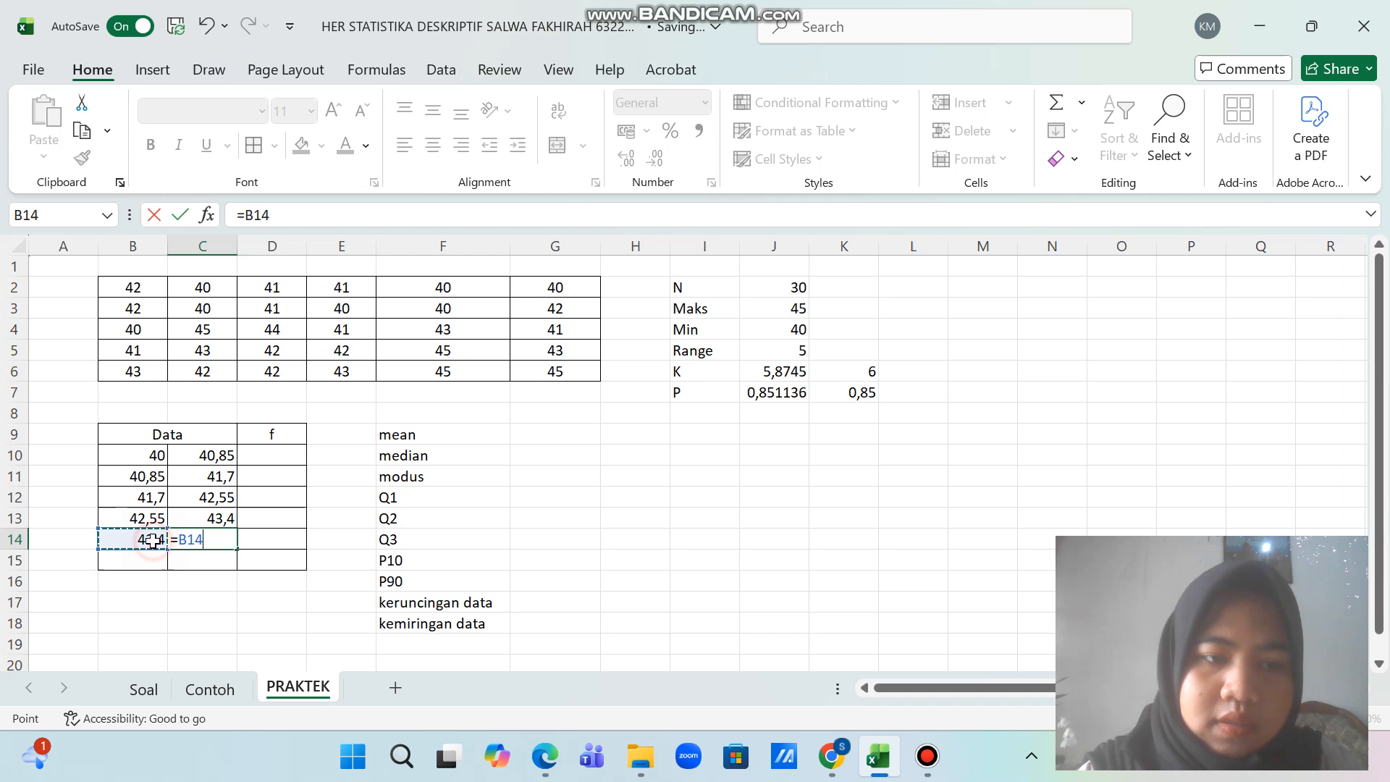
pyautogui.write('+')
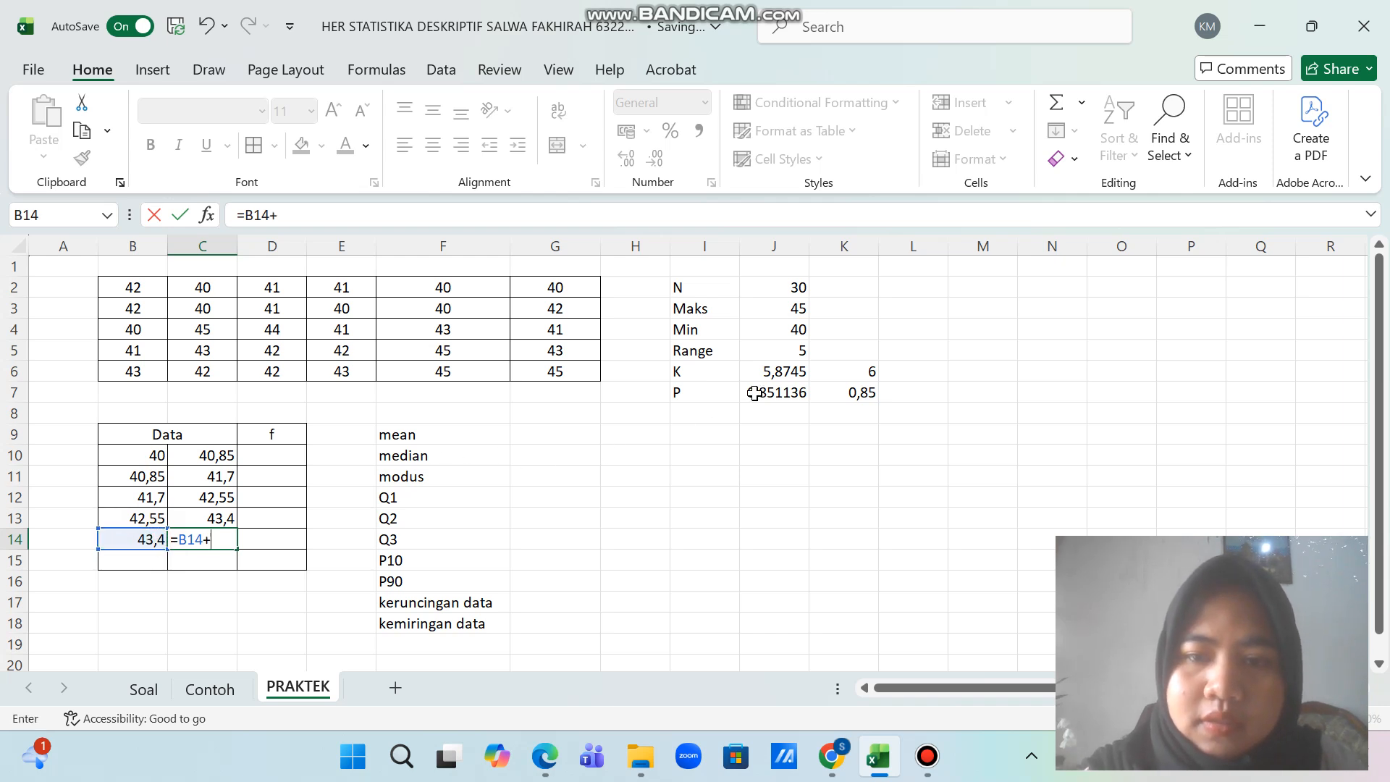
pyautogui.click(831, 396)
pyautogui.press('Return')
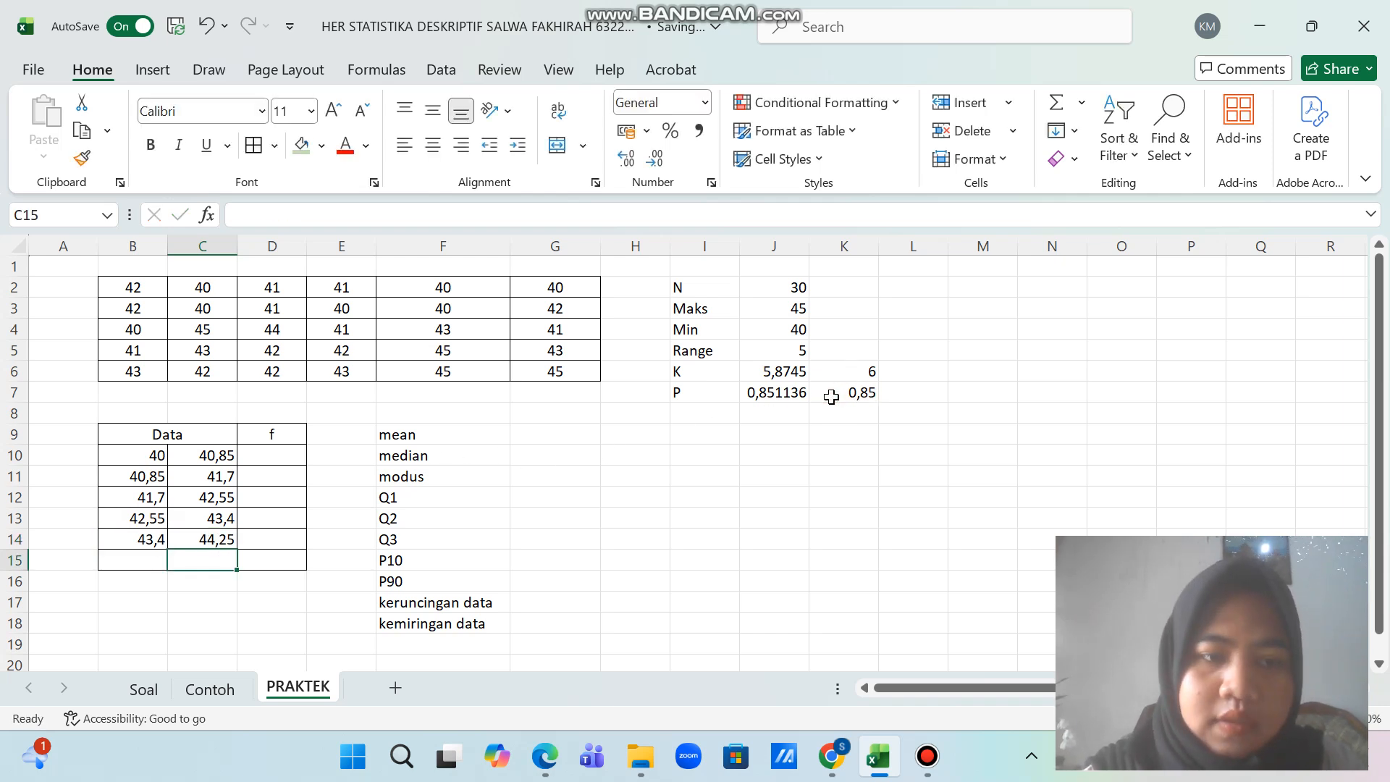
# Step: Fill the sixth class interval with =C14 in B15 and =B15+K7 in C15
pyautogui.click(158, 563)
pyautogui.write('=')
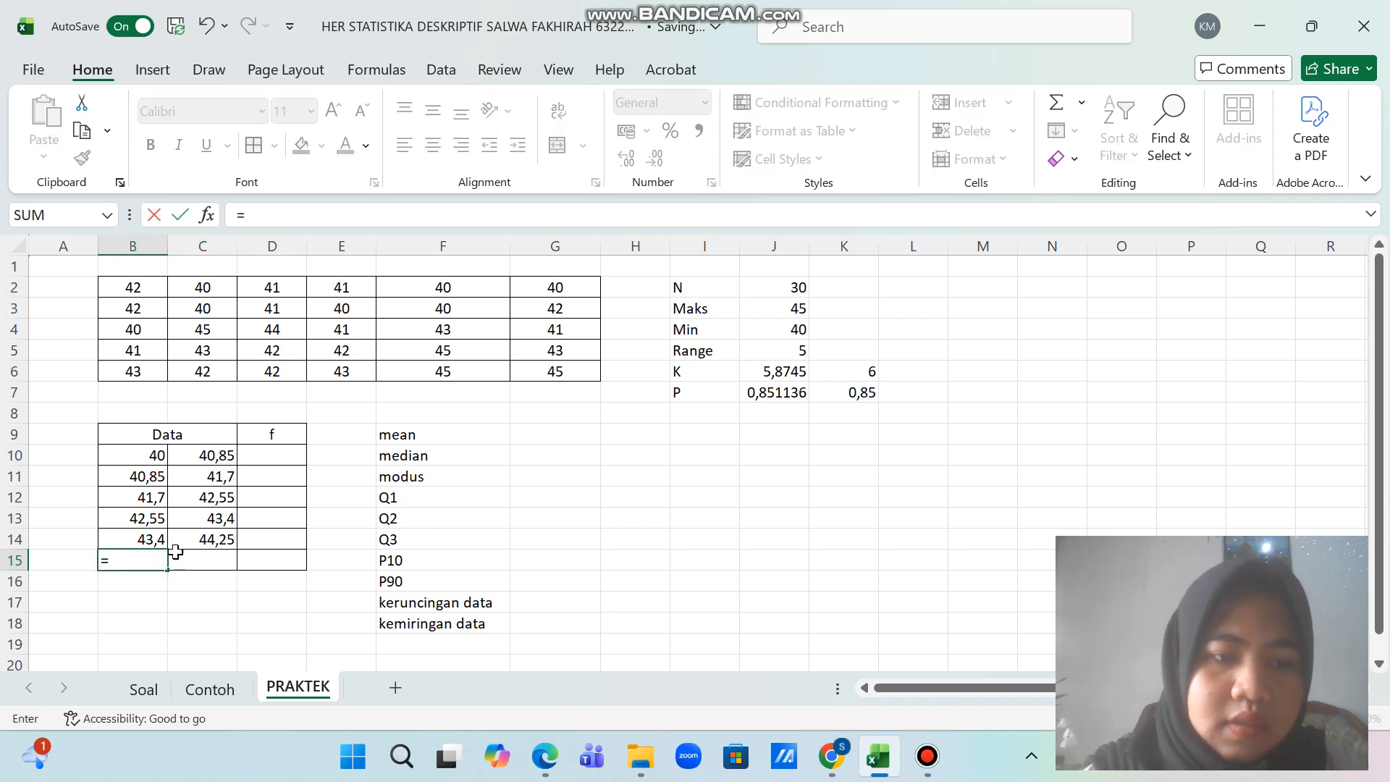
pyautogui.click(204, 541)
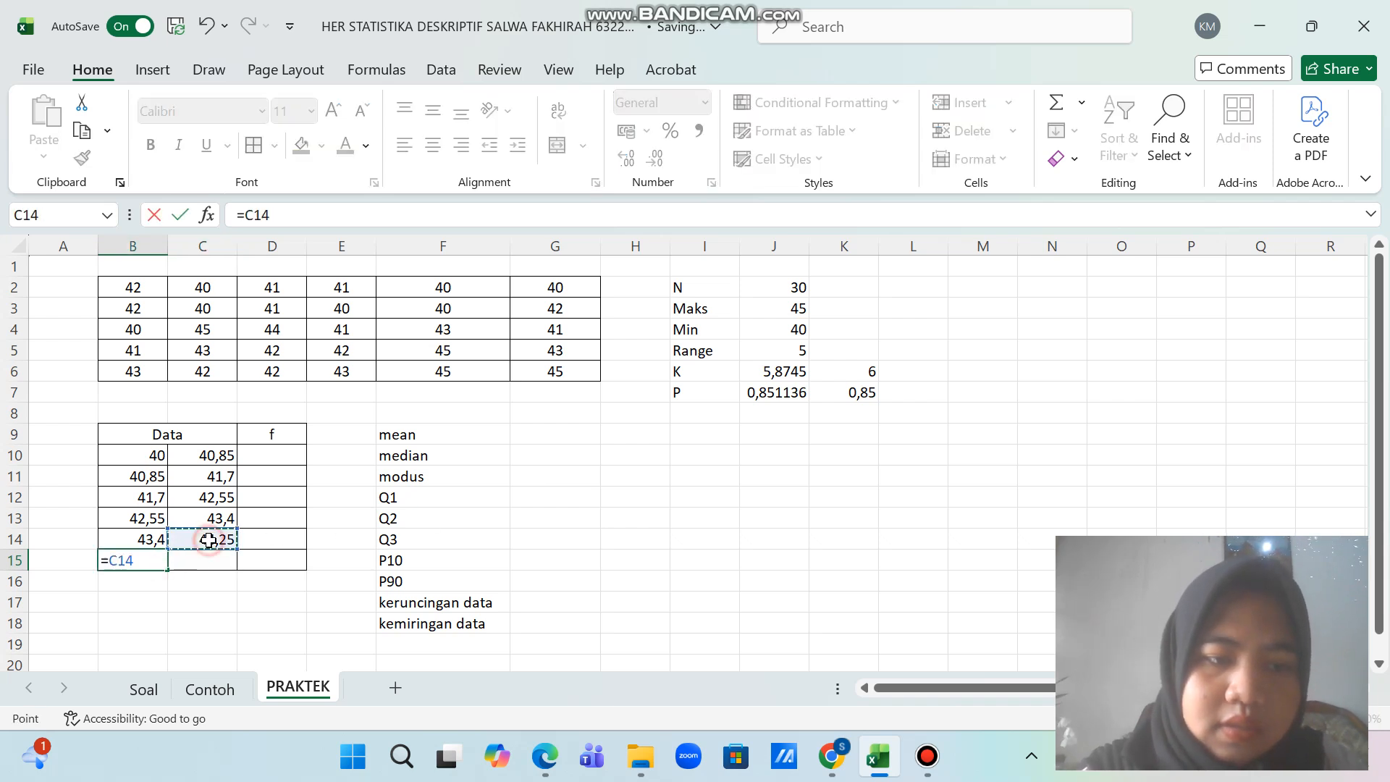
pyautogui.press('Return')
pyautogui.click(208, 561)
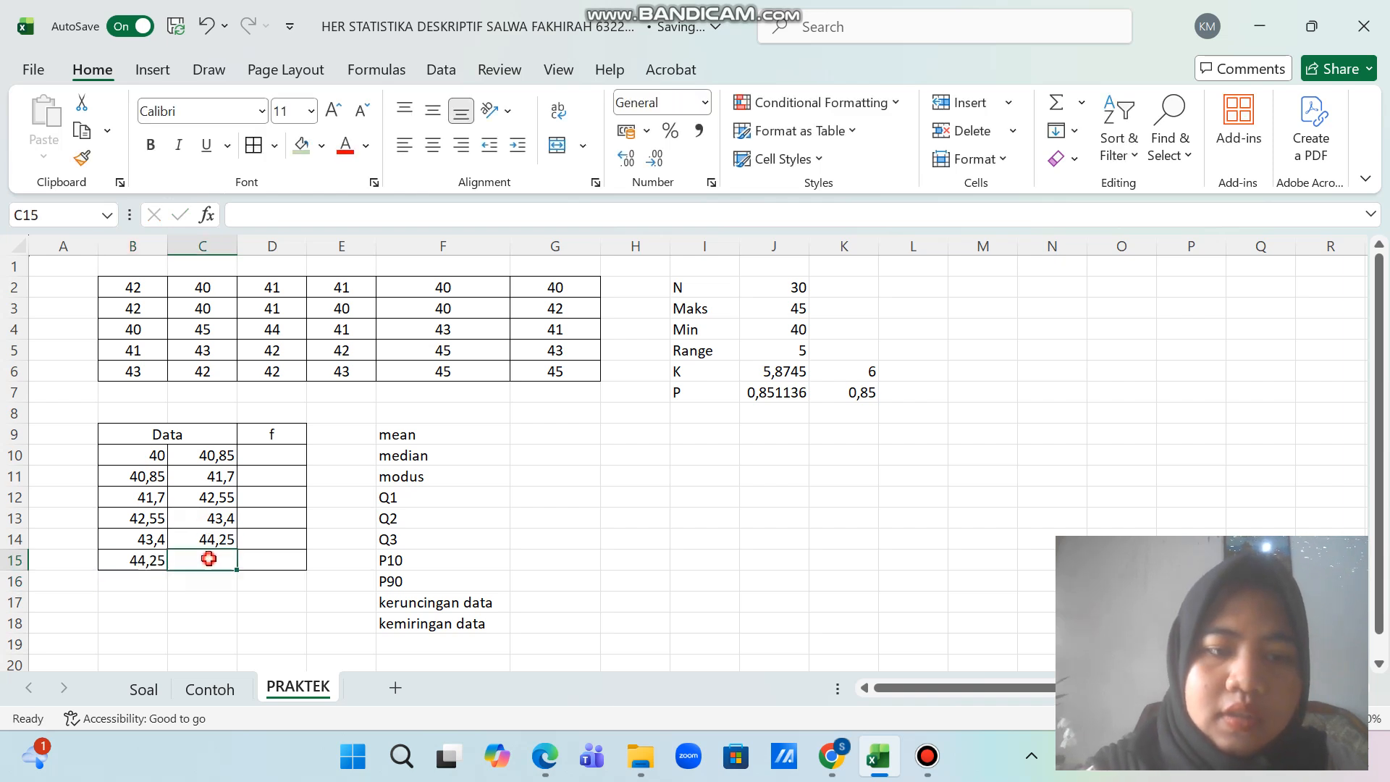
pyautogui.write('=')
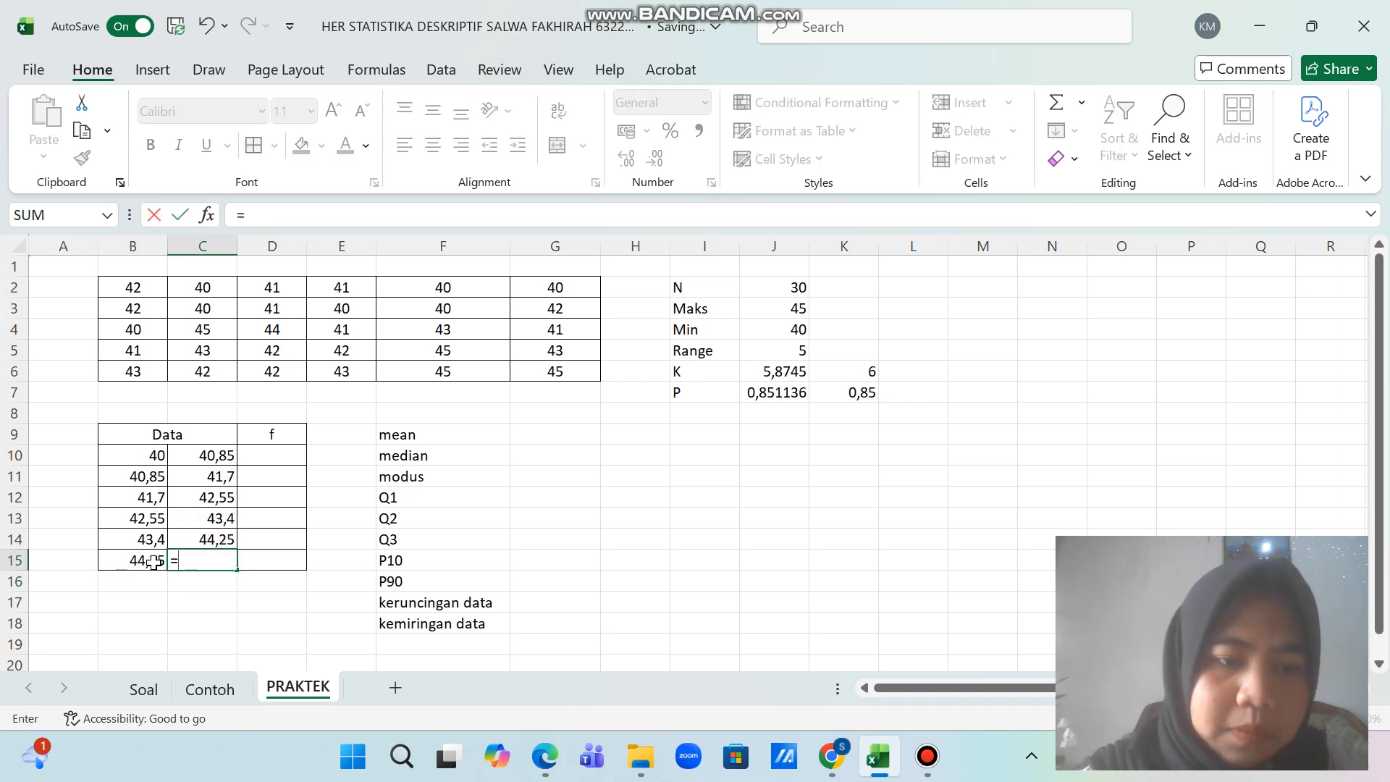
pyautogui.click(151, 561)
pyautogui.write('+')
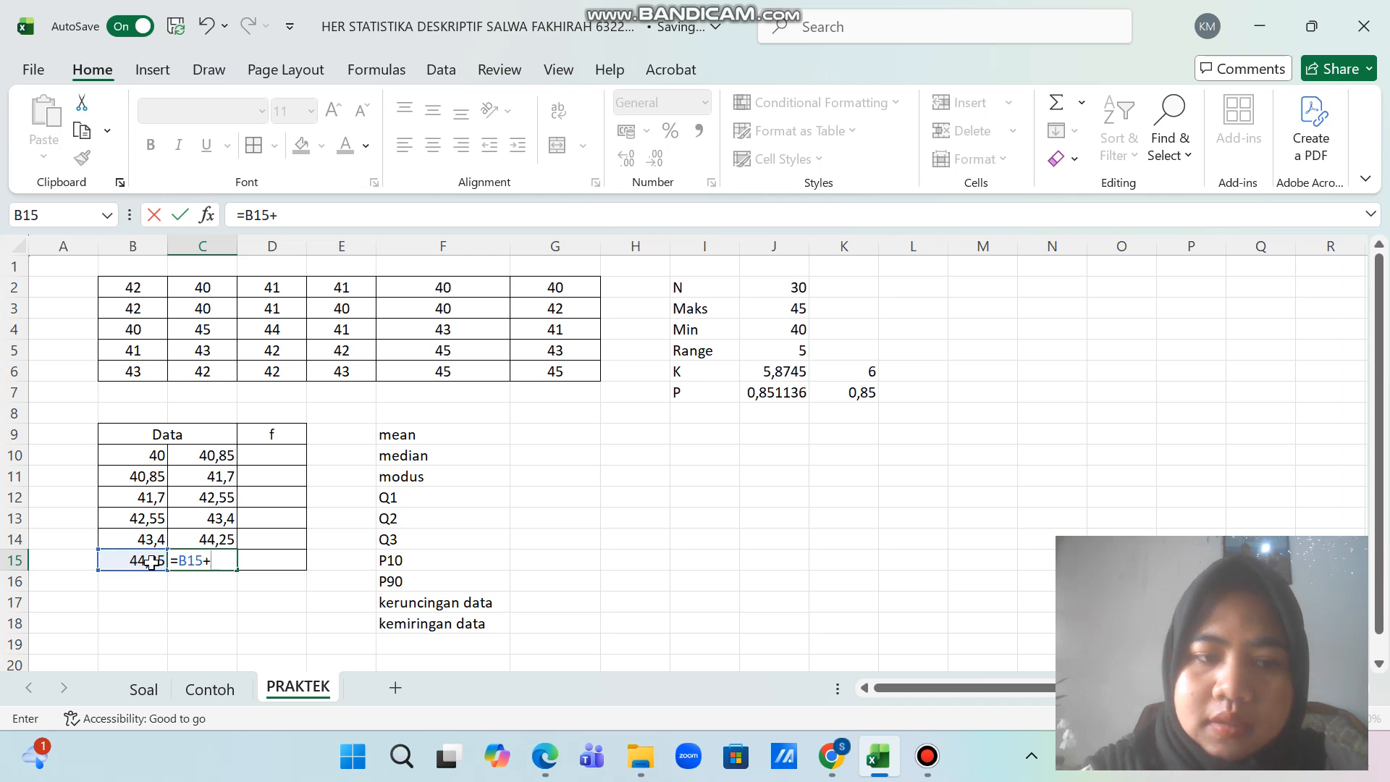
pyautogui.click(828, 391)
pyautogui.press('Return')
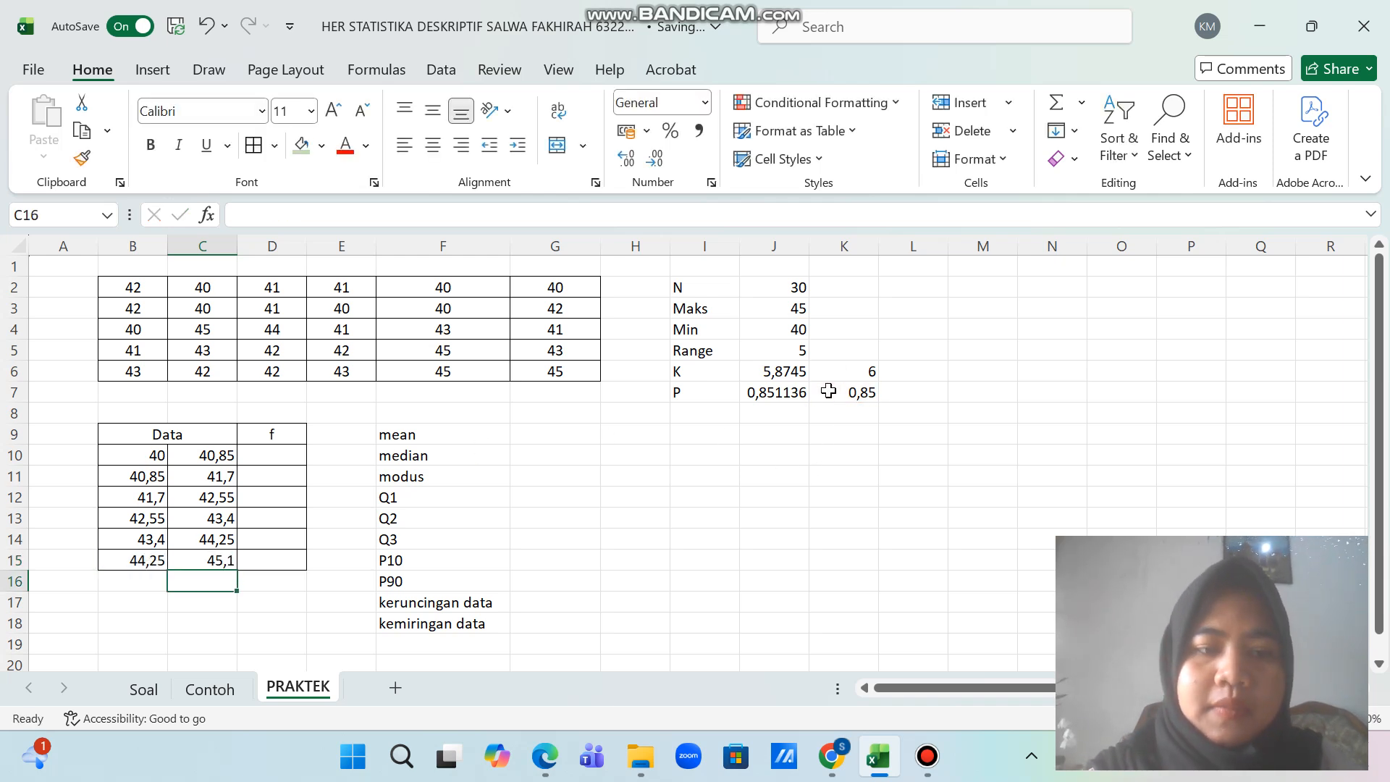
pyautogui.press('XF86AudioRaiseVolume')
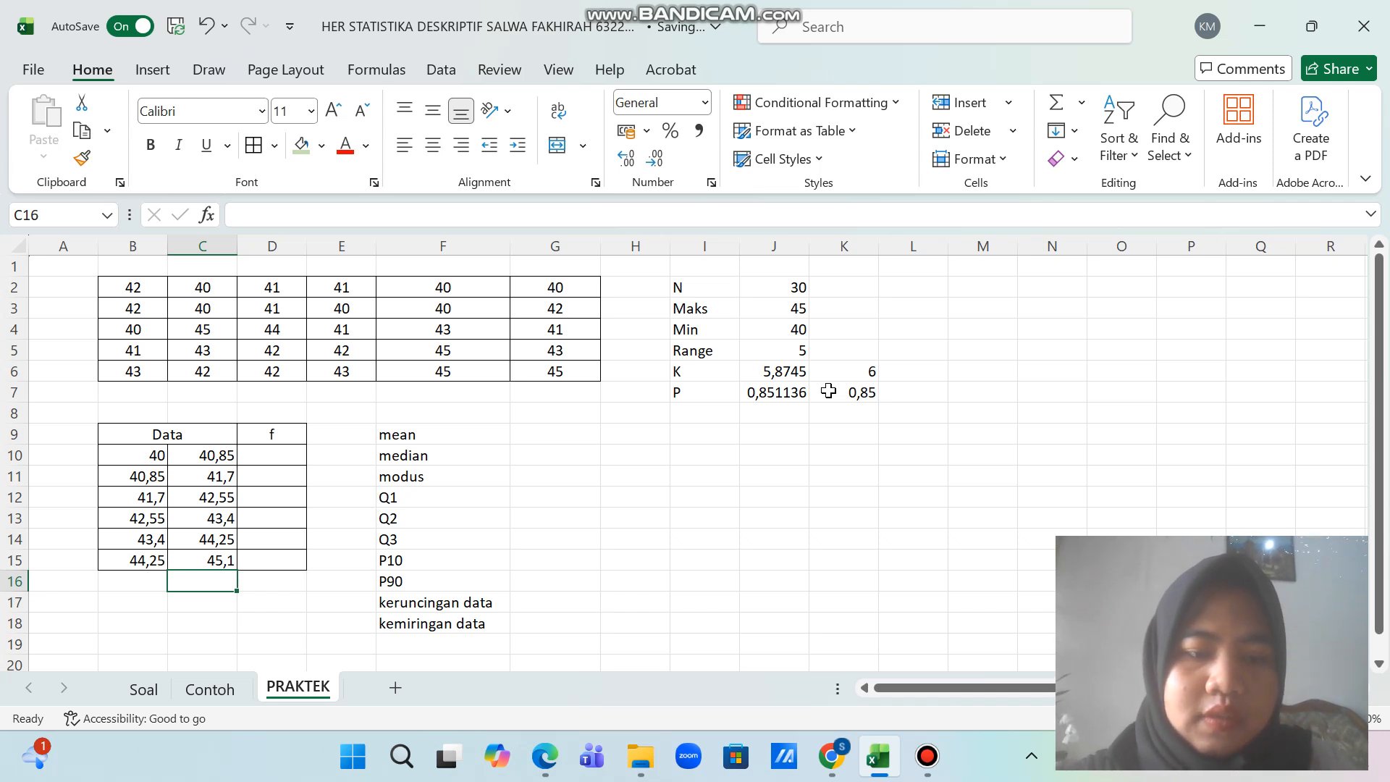
# Step: Count the class frequencies in the f column by entering =FREQUENCY(B2:G6;C10:C15) in D10
pyautogui.click(297, 464)
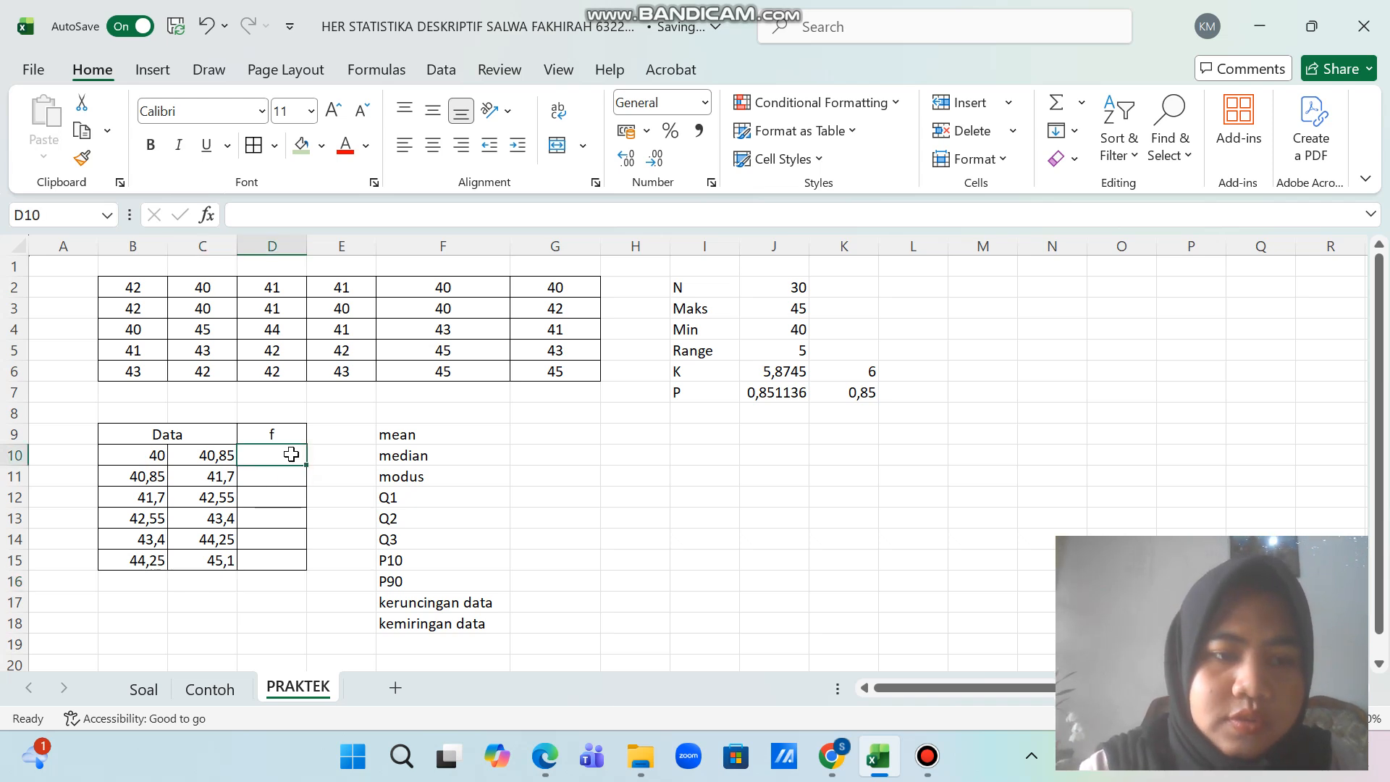
pyautogui.write('=')
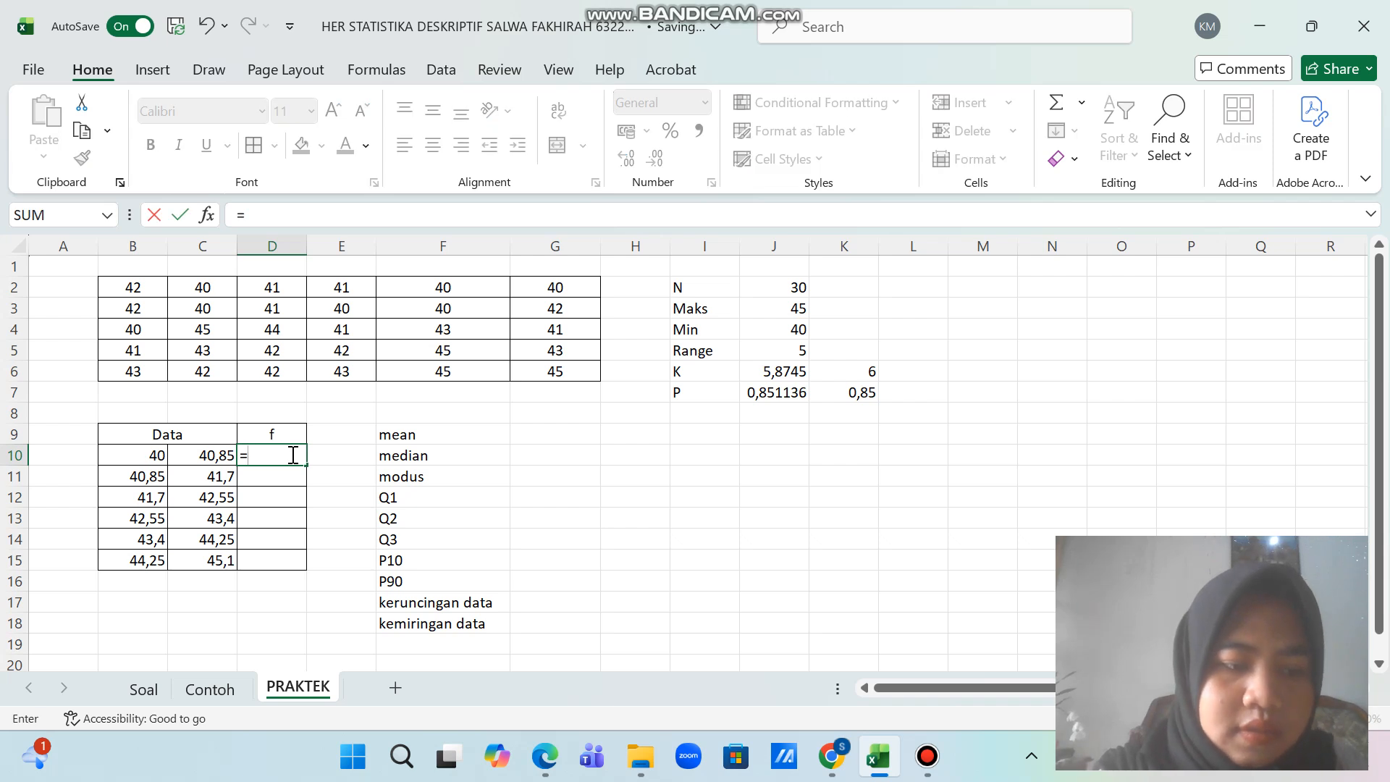
pyautogui.write('FRE')
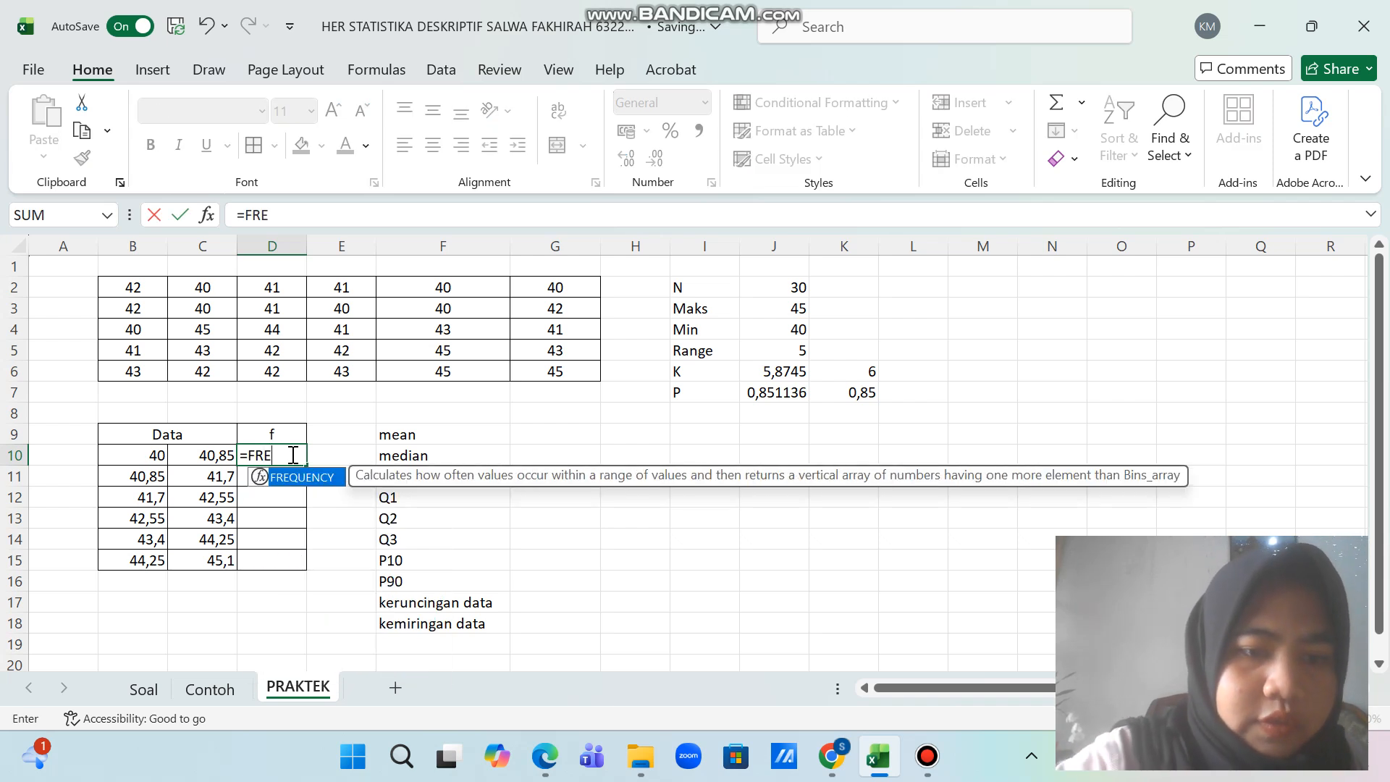
pyautogui.doubleClick(294, 476)
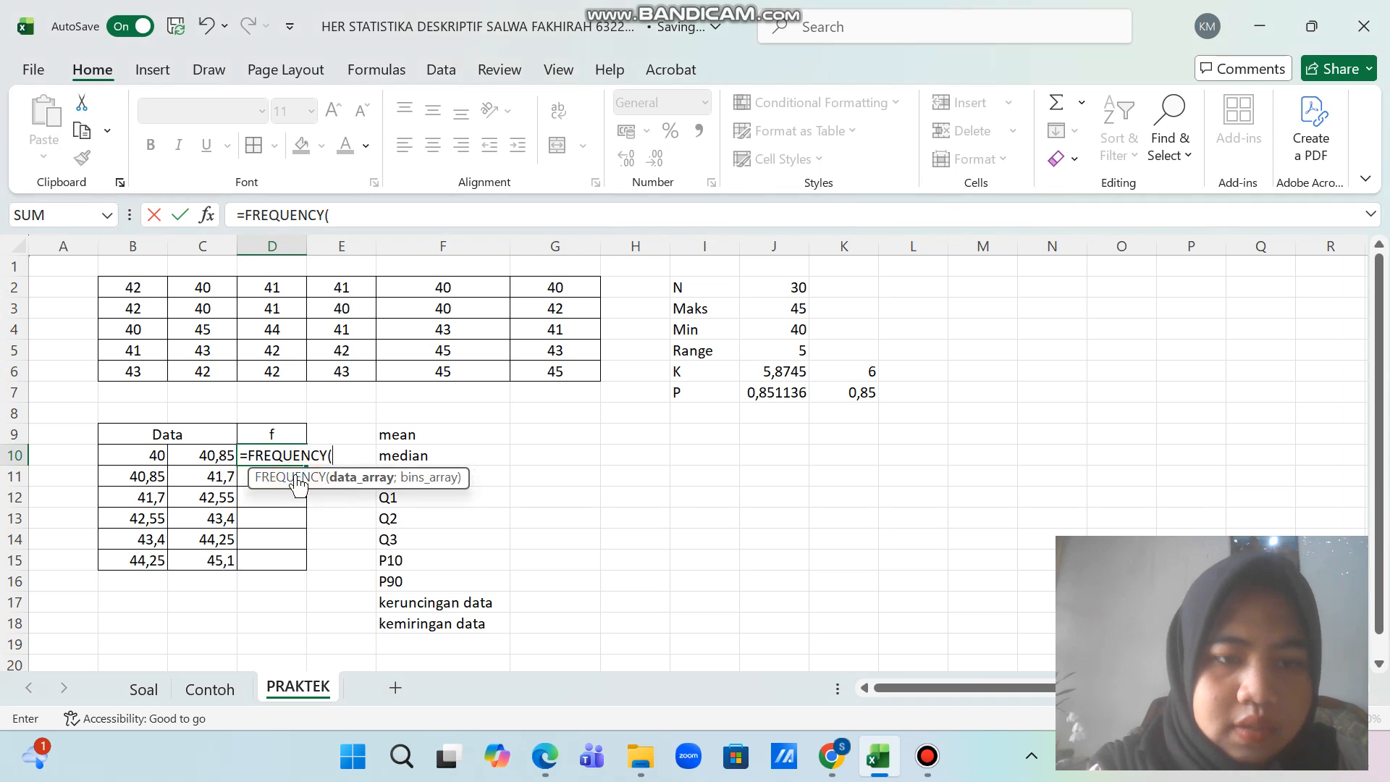
pyautogui.moveTo(128, 287); pyautogui.dragTo(550, 367)
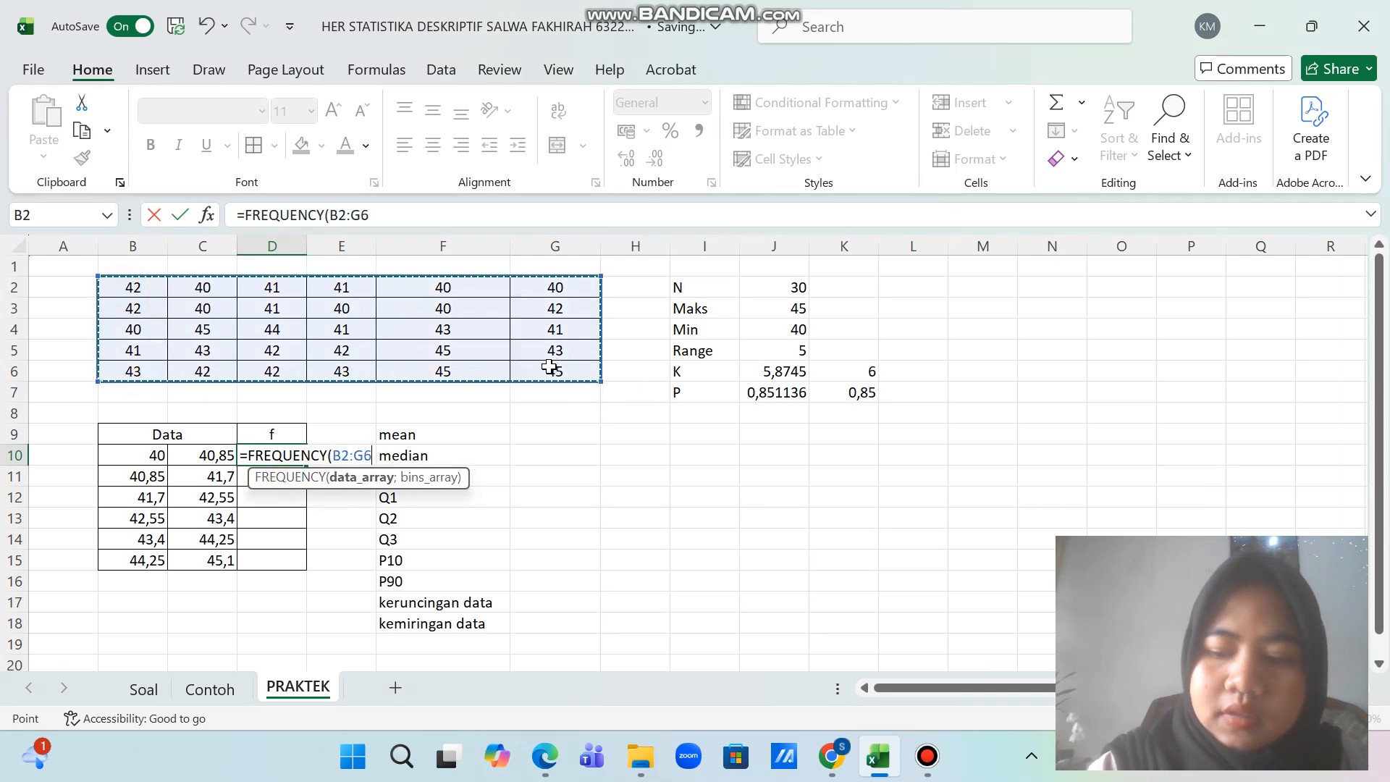
pyautogui.write(';')
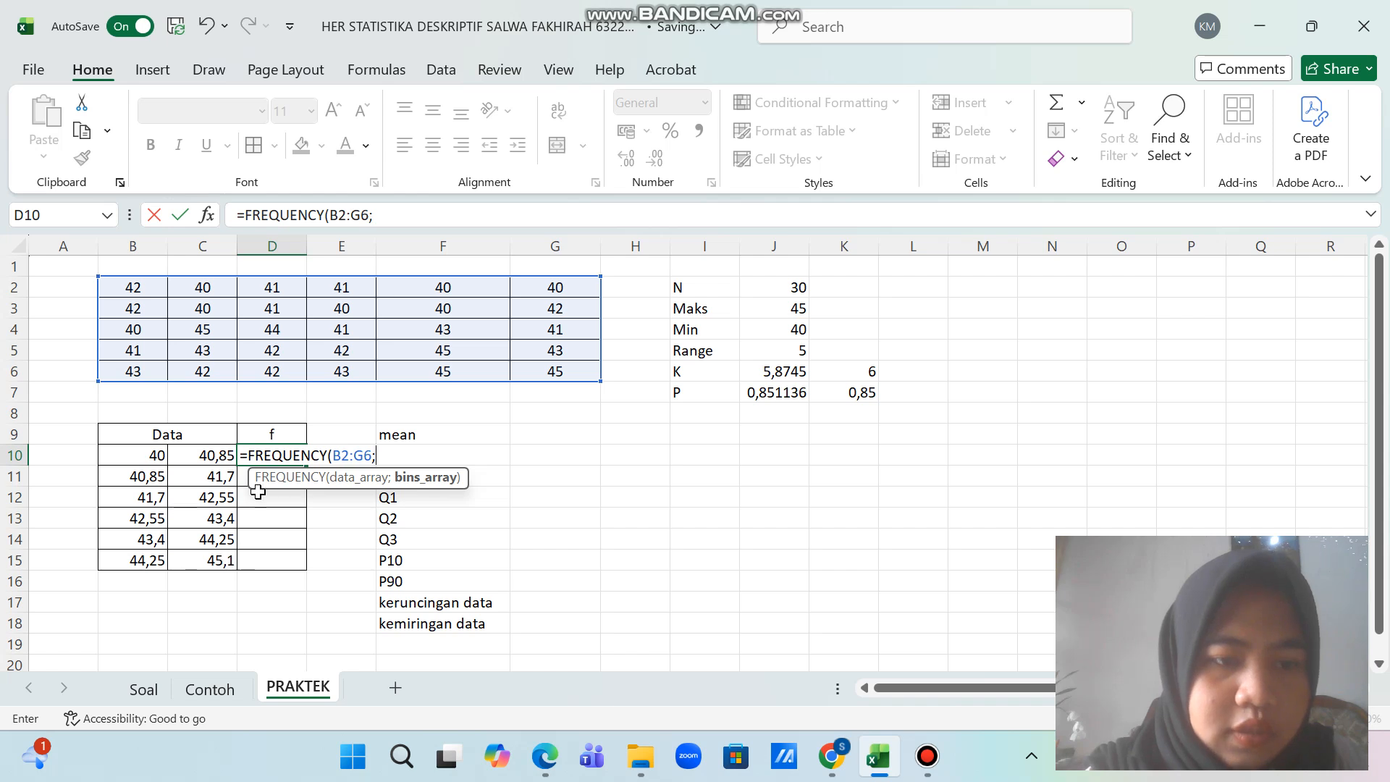
pyautogui.moveTo(212, 457); pyautogui.dragTo(219, 563)
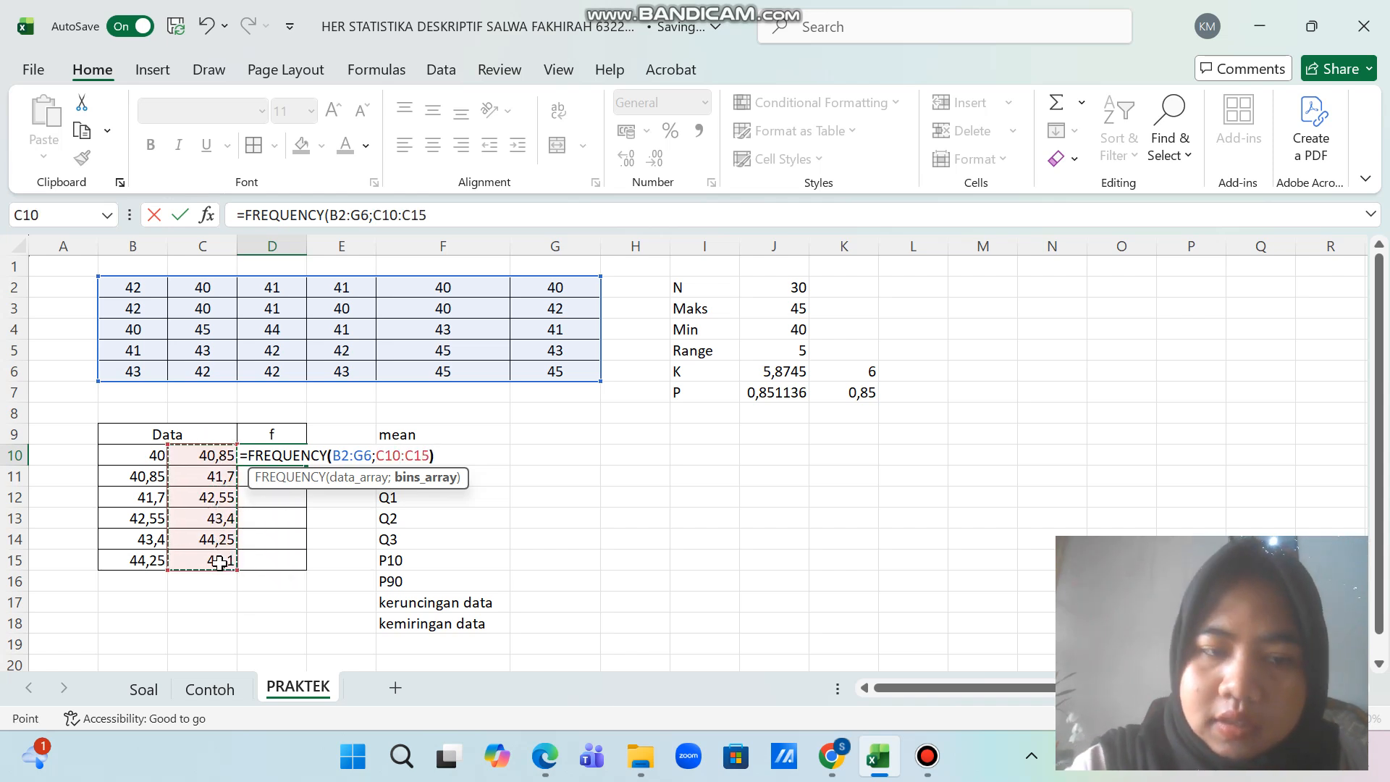
pyautogui.write(')')
pyautogui.press('Return')
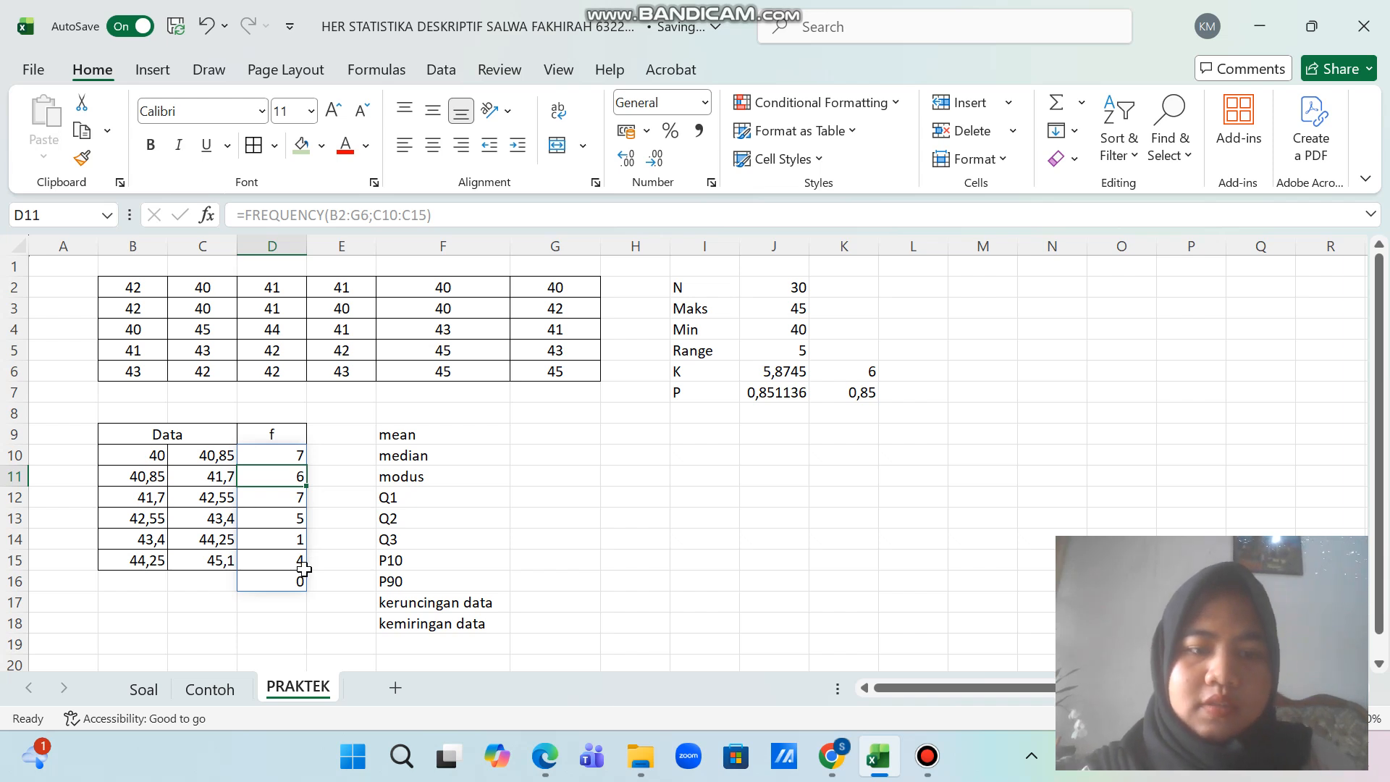
# Step: Calculate the mean of the shoe sizes in G9 with =AVERAGE(B2:G6)
pyautogui.click(548, 434)
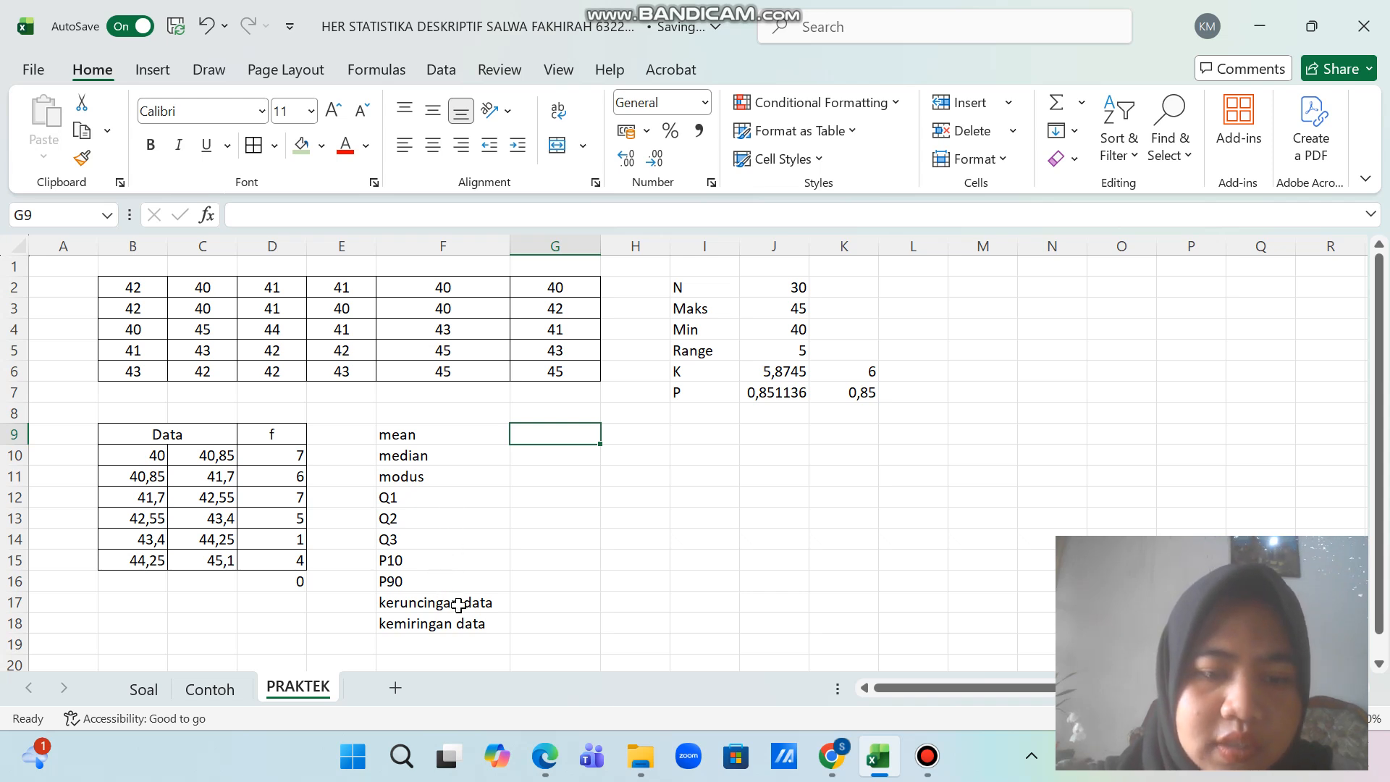
pyautogui.click(554, 434)
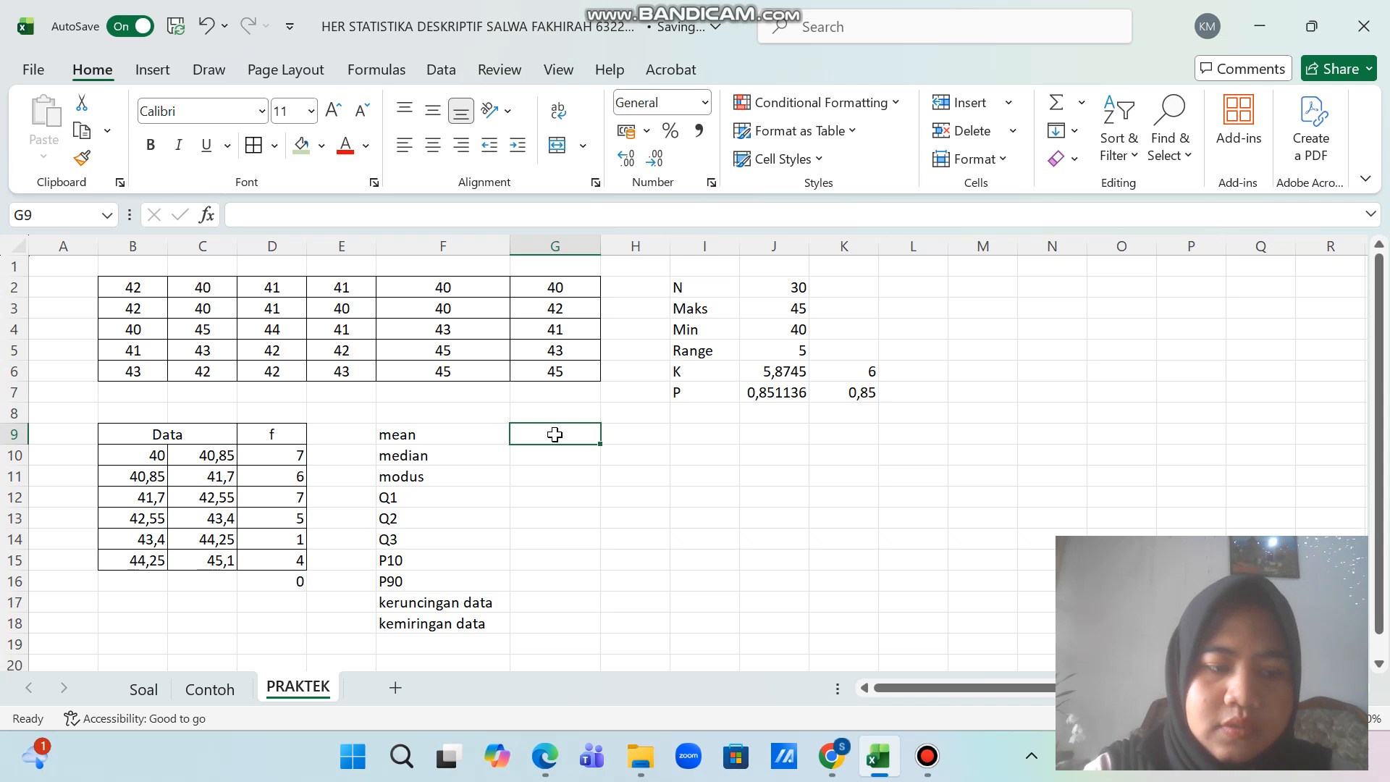
pyautogui.write('=')
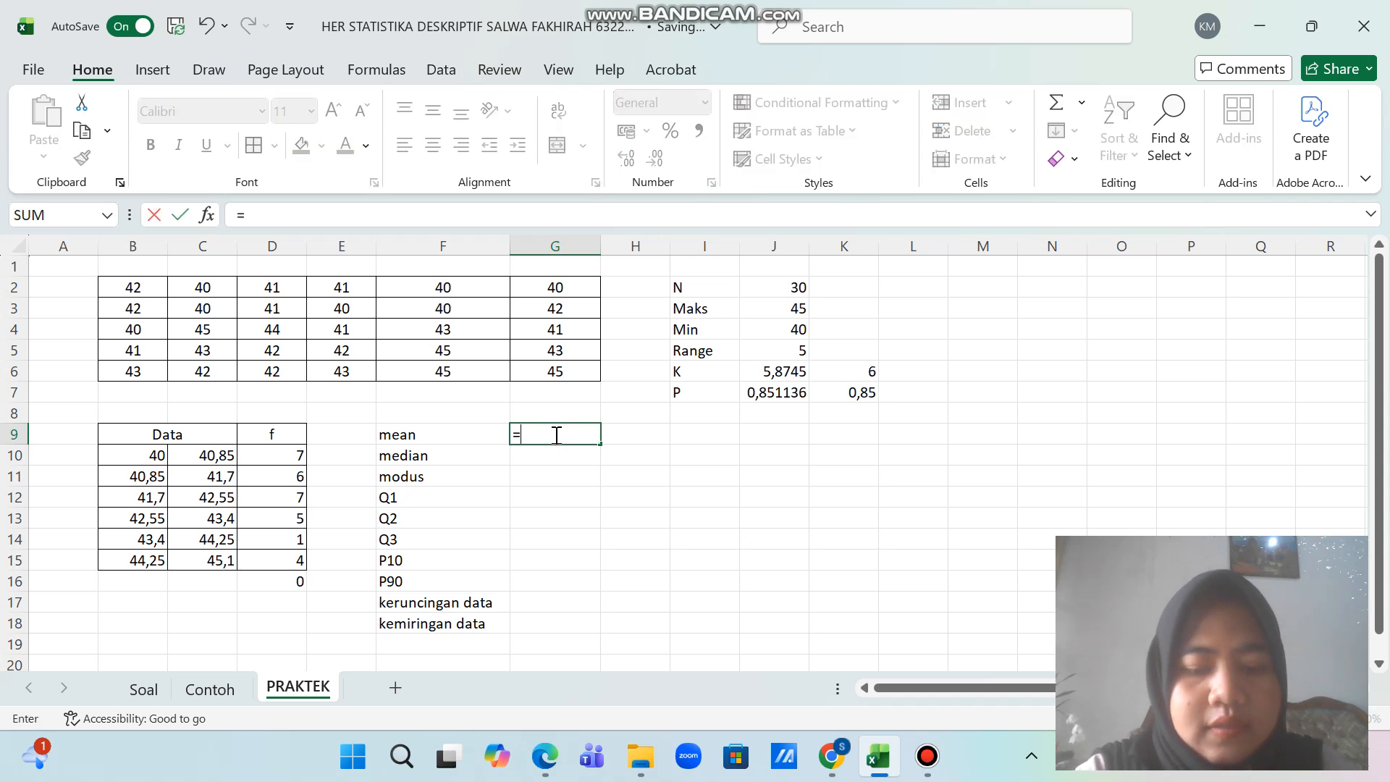
pyautogui.write('ve')
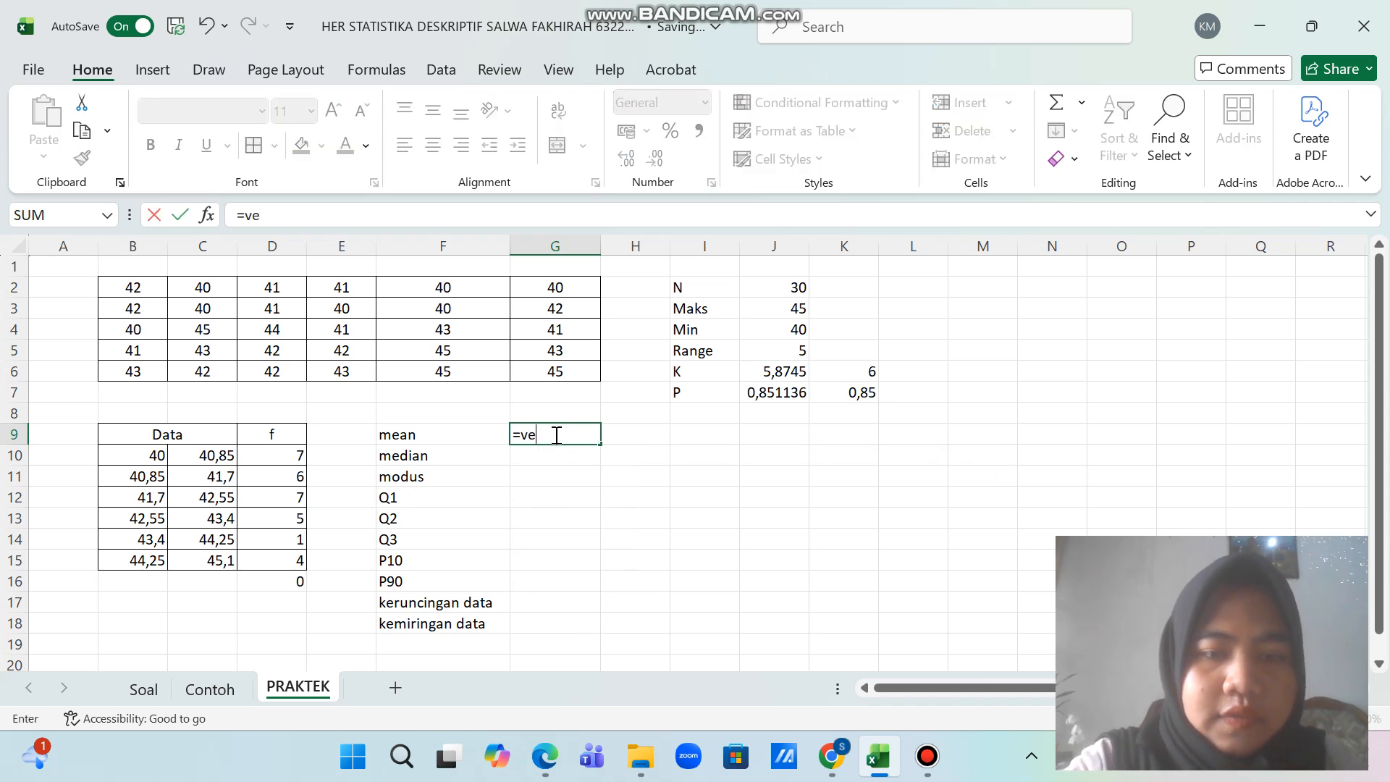
pyautogui.press('BackSpace')
pyautogui.press('BackSpace')
pyautogui.write('A')
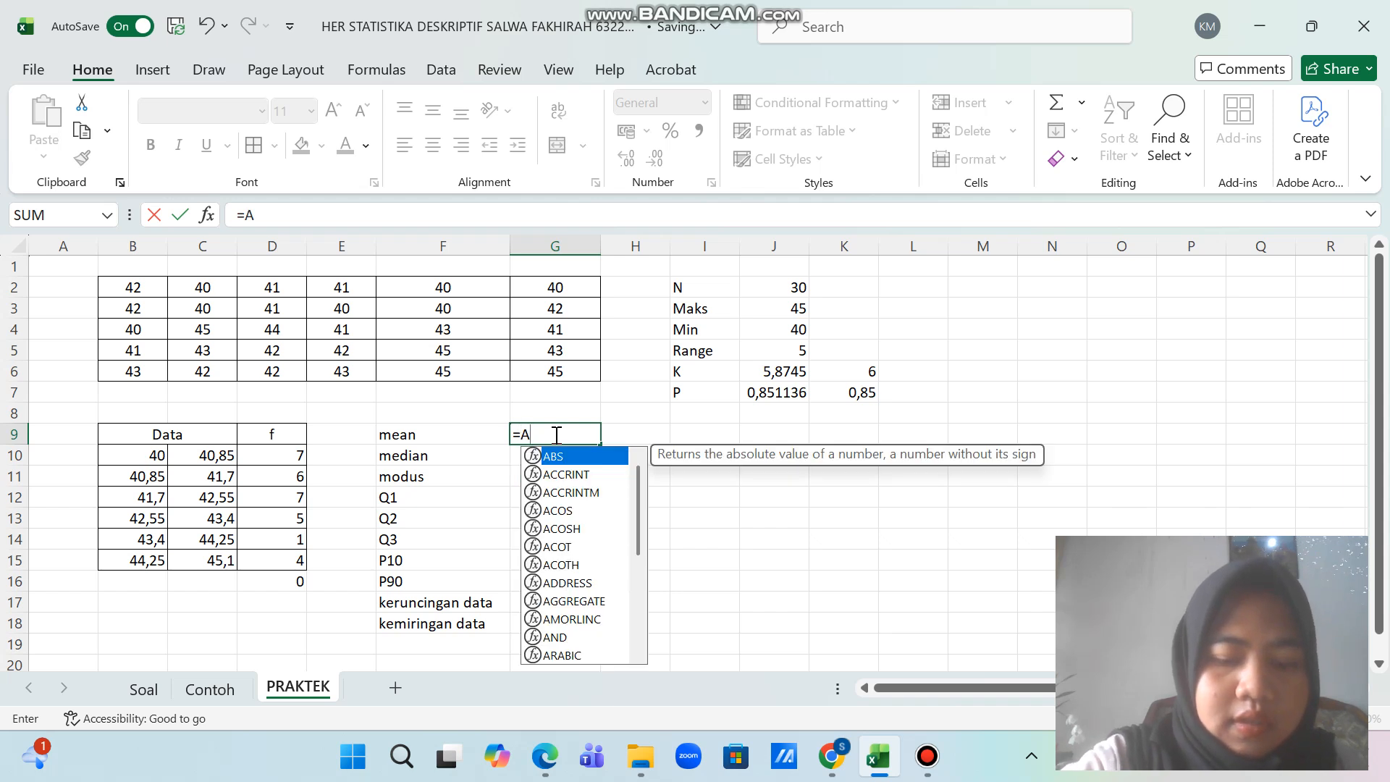
pyautogui.write('VE')
pyautogui.doubleClick(569, 474)
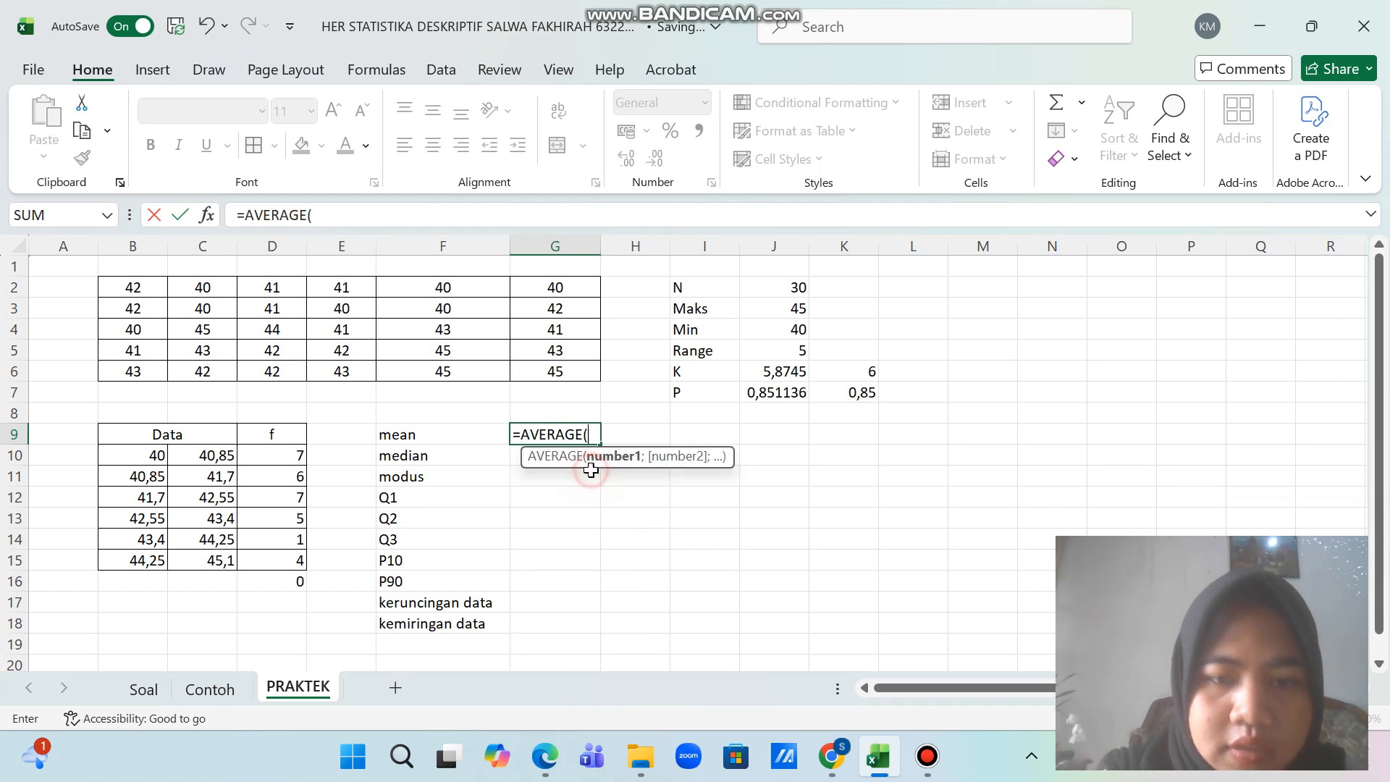
pyautogui.moveTo(156, 286); pyautogui.dragTo(569, 370)
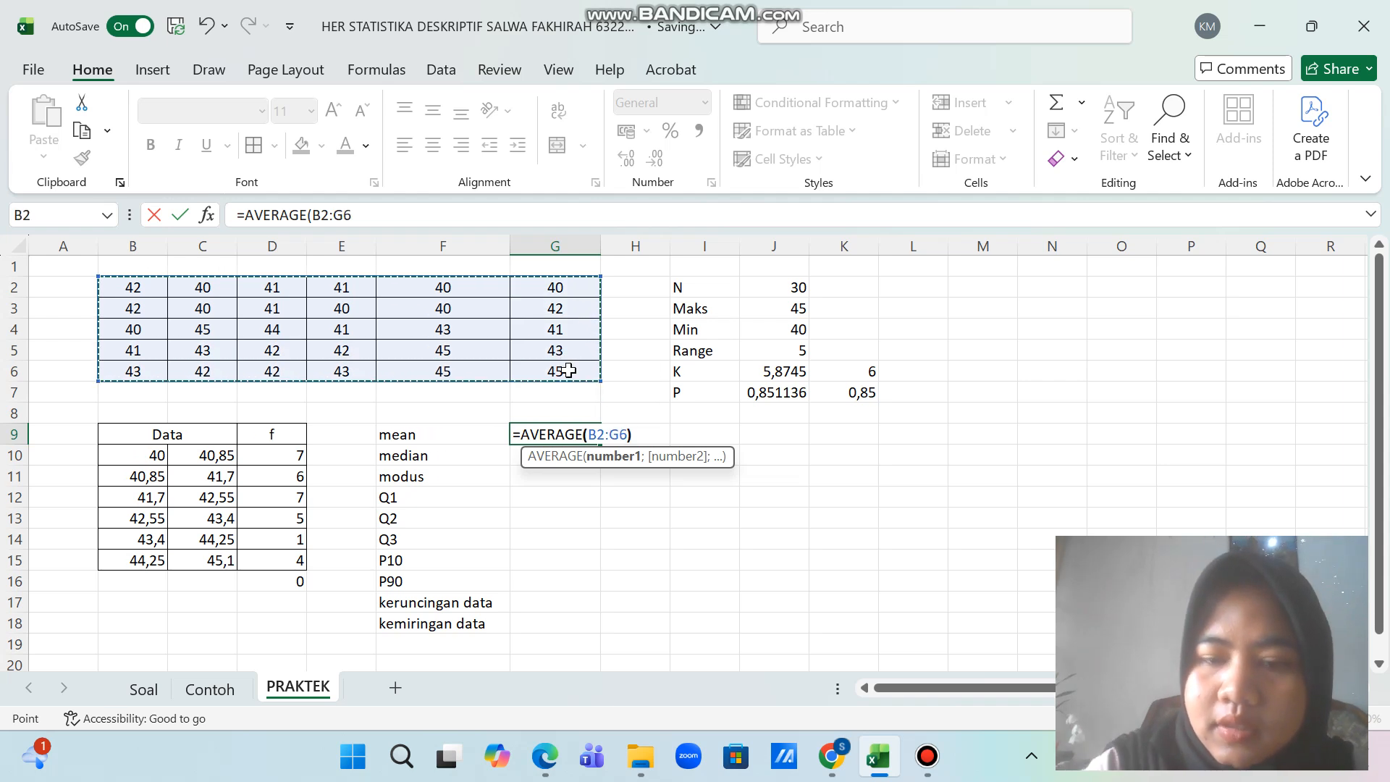
pyautogui.press('Return')
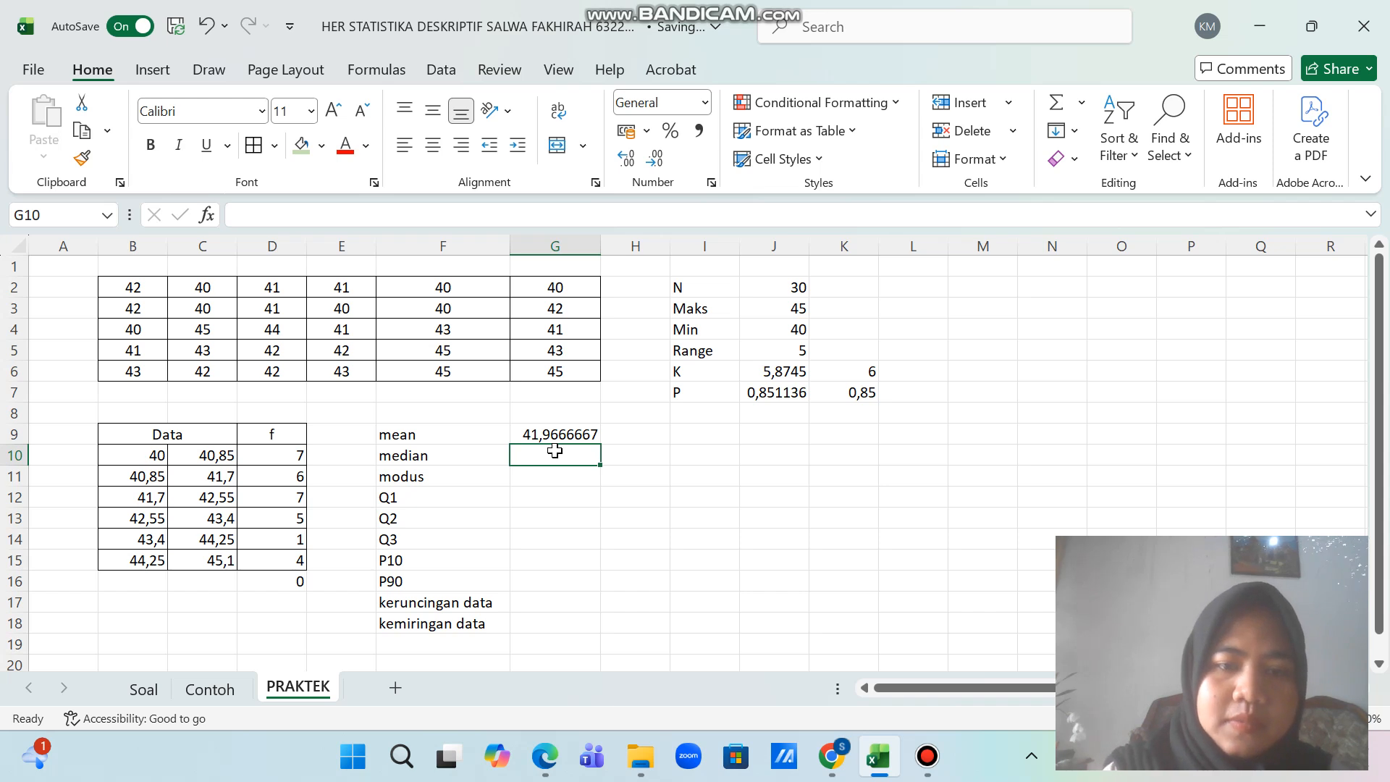
# Step: Calculate the median of the shoe sizes in G10 with =MEDIAN(B2:G6)
pyautogui.write('=')
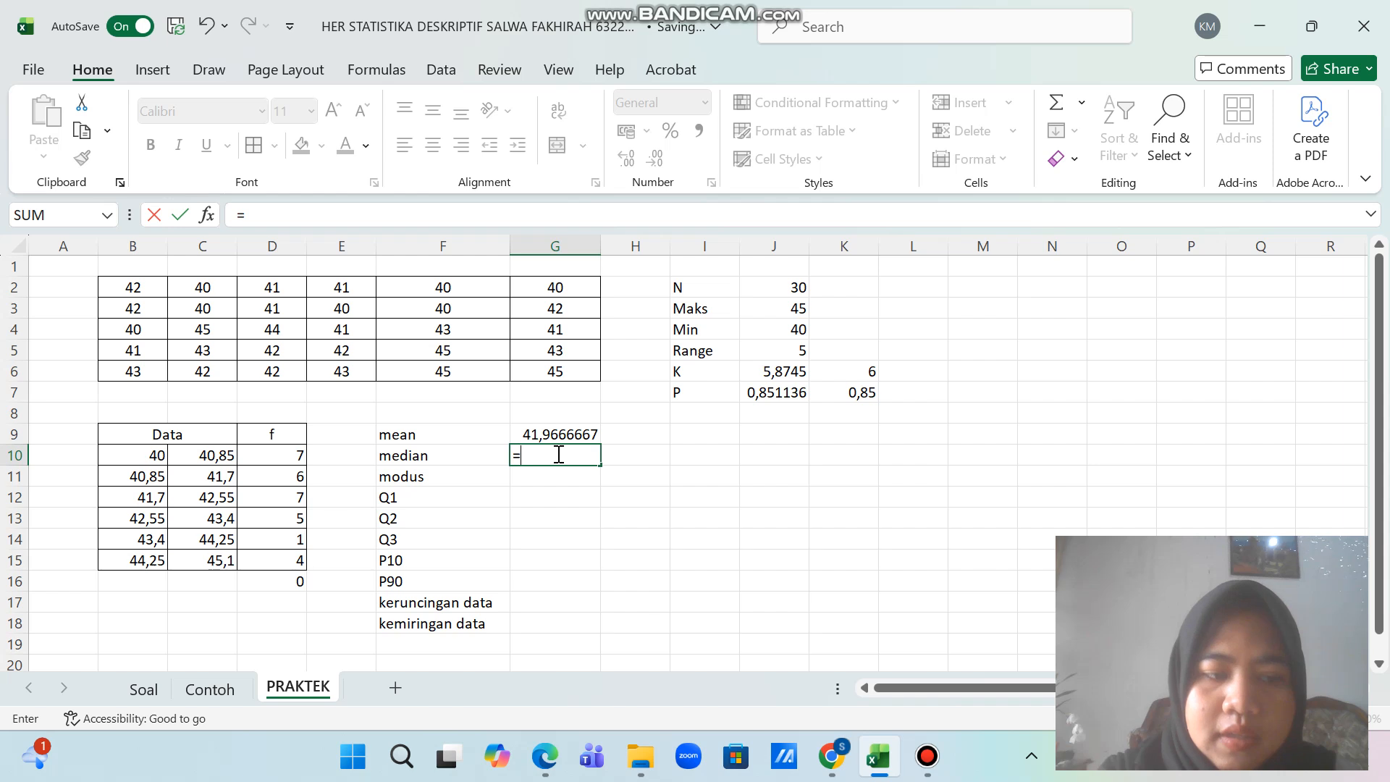
pyautogui.write('MED')
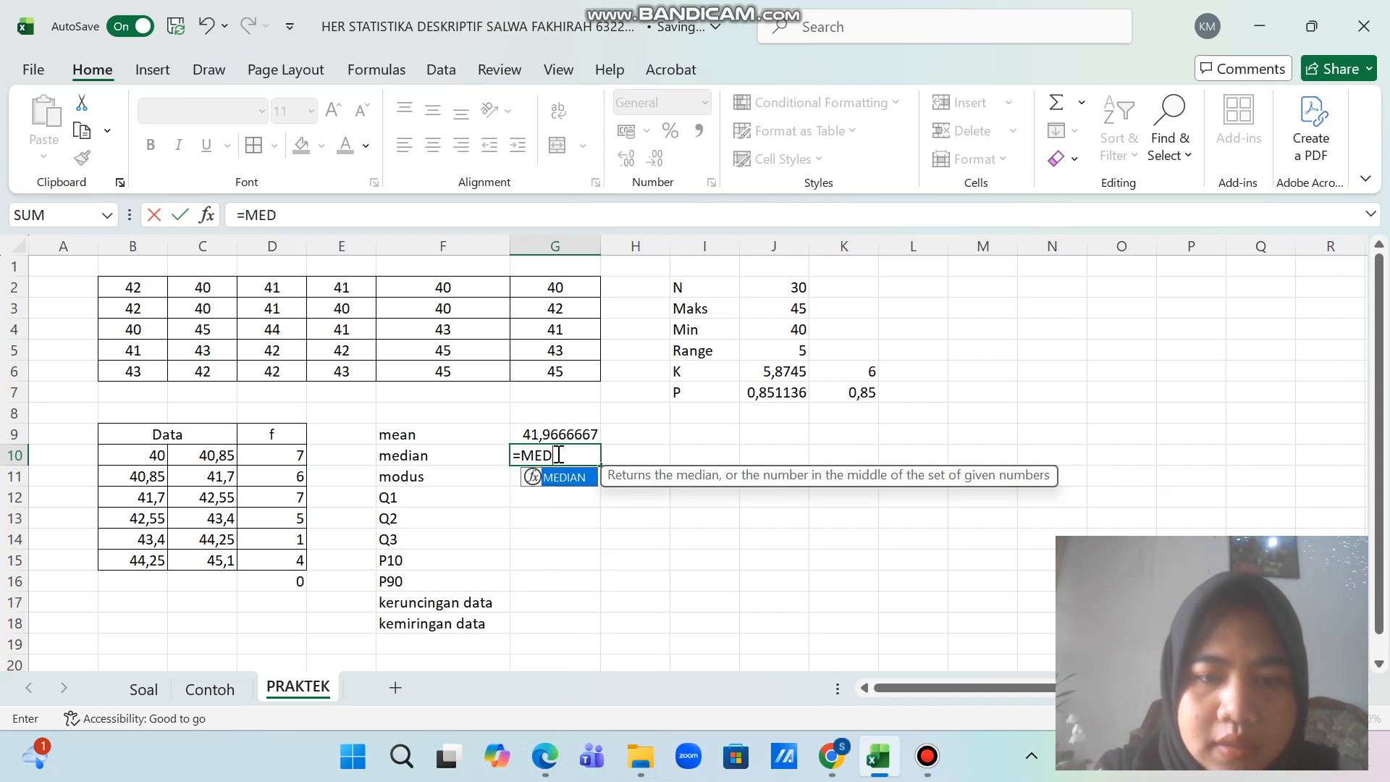
pyautogui.doubleClick(565, 478)
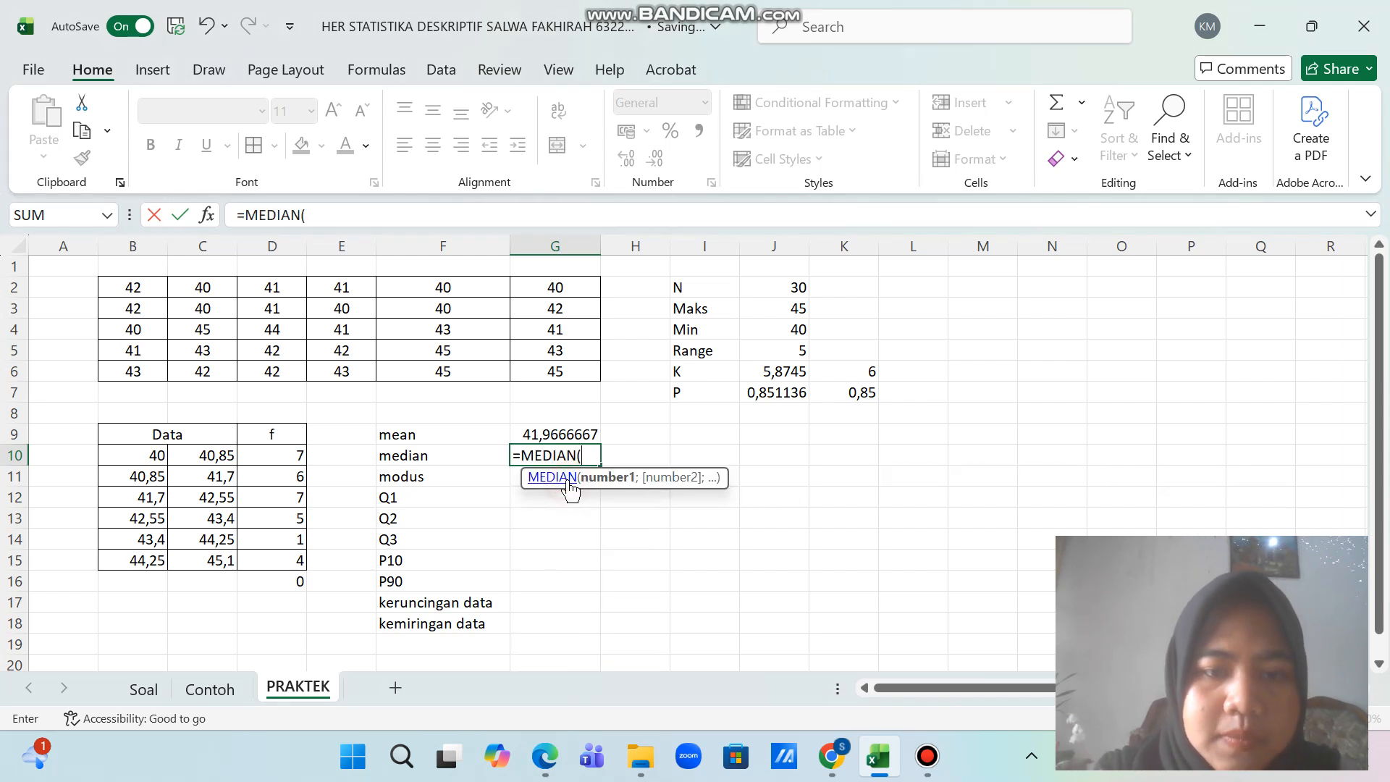
pyautogui.moveTo(150, 288); pyautogui.dragTo(536, 366)
pyautogui.write(')')
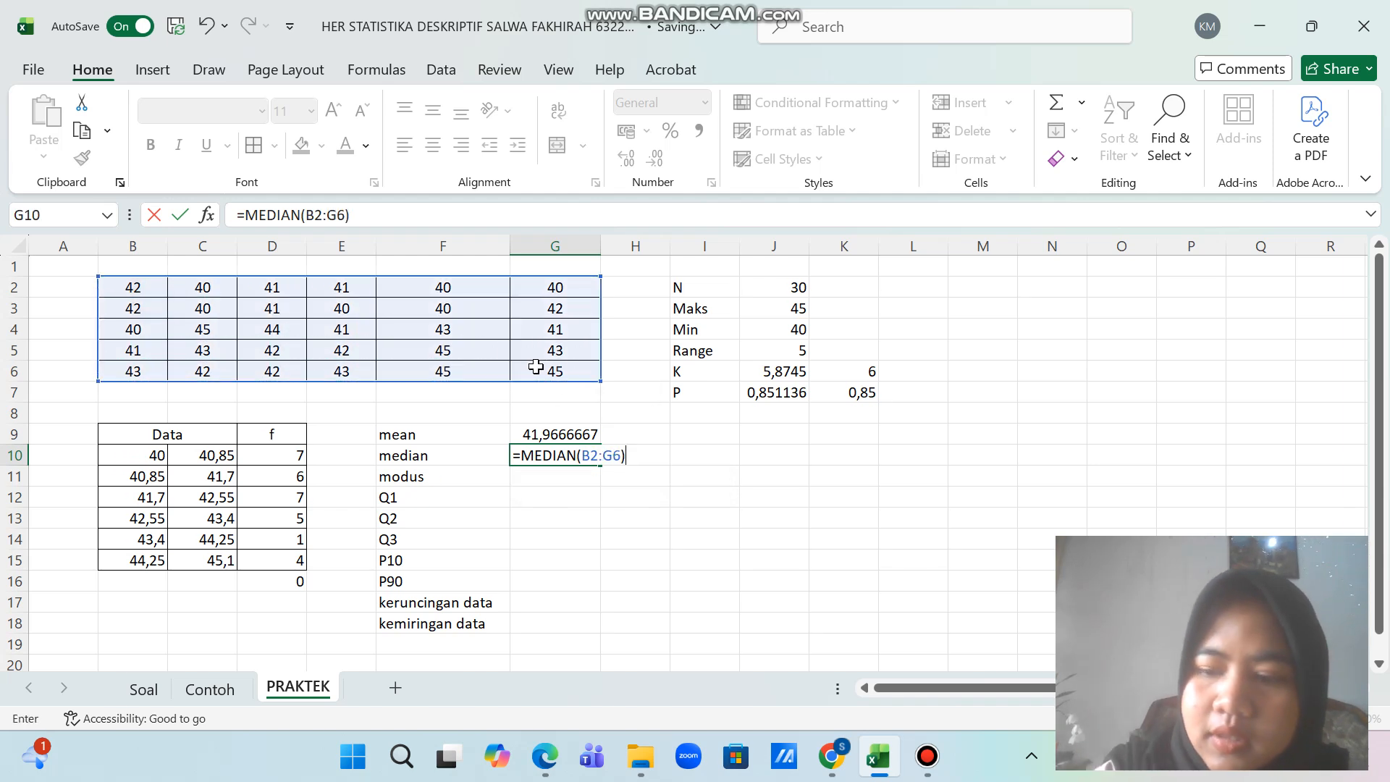
pyautogui.press('Return')
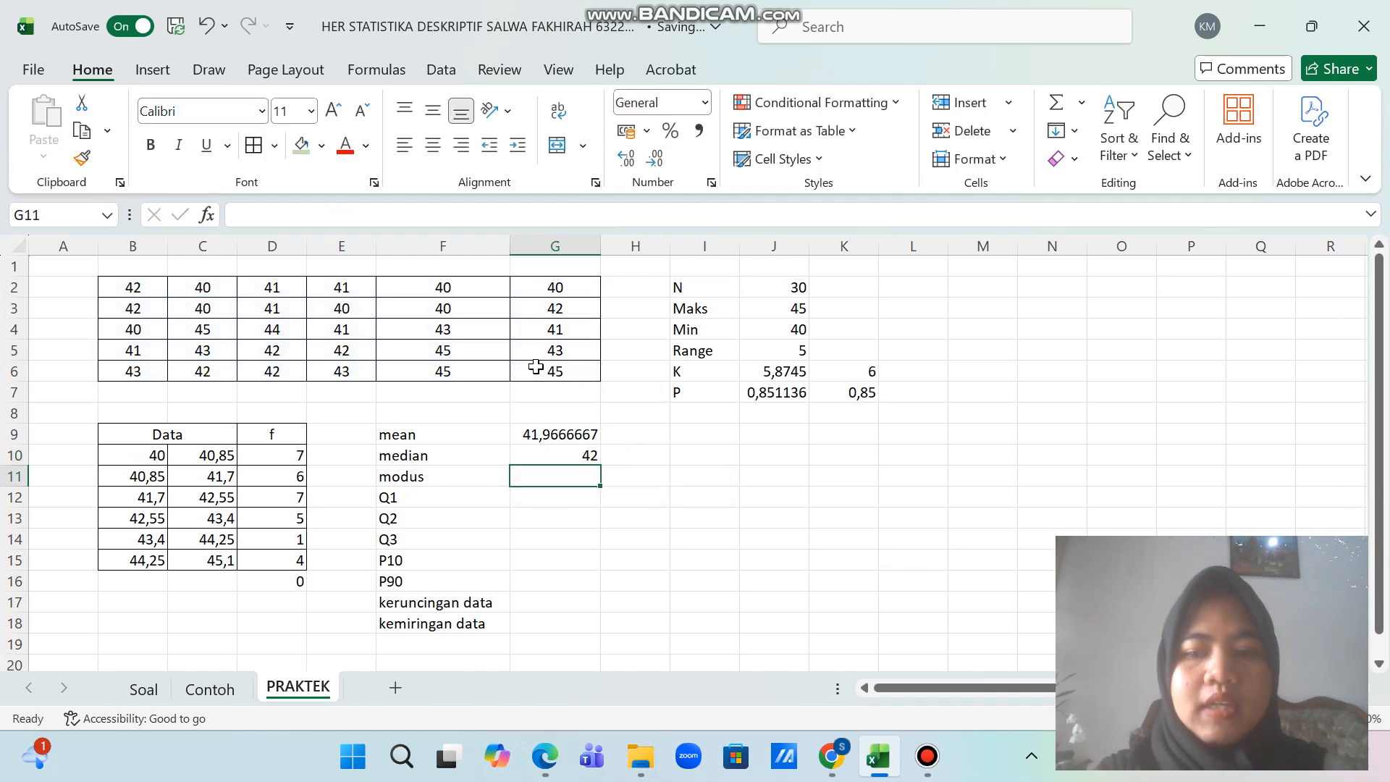
# Step: Calculate the mode of the shoe sizes in G11 with =MODE(B2:G6)
pyautogui.write('=')
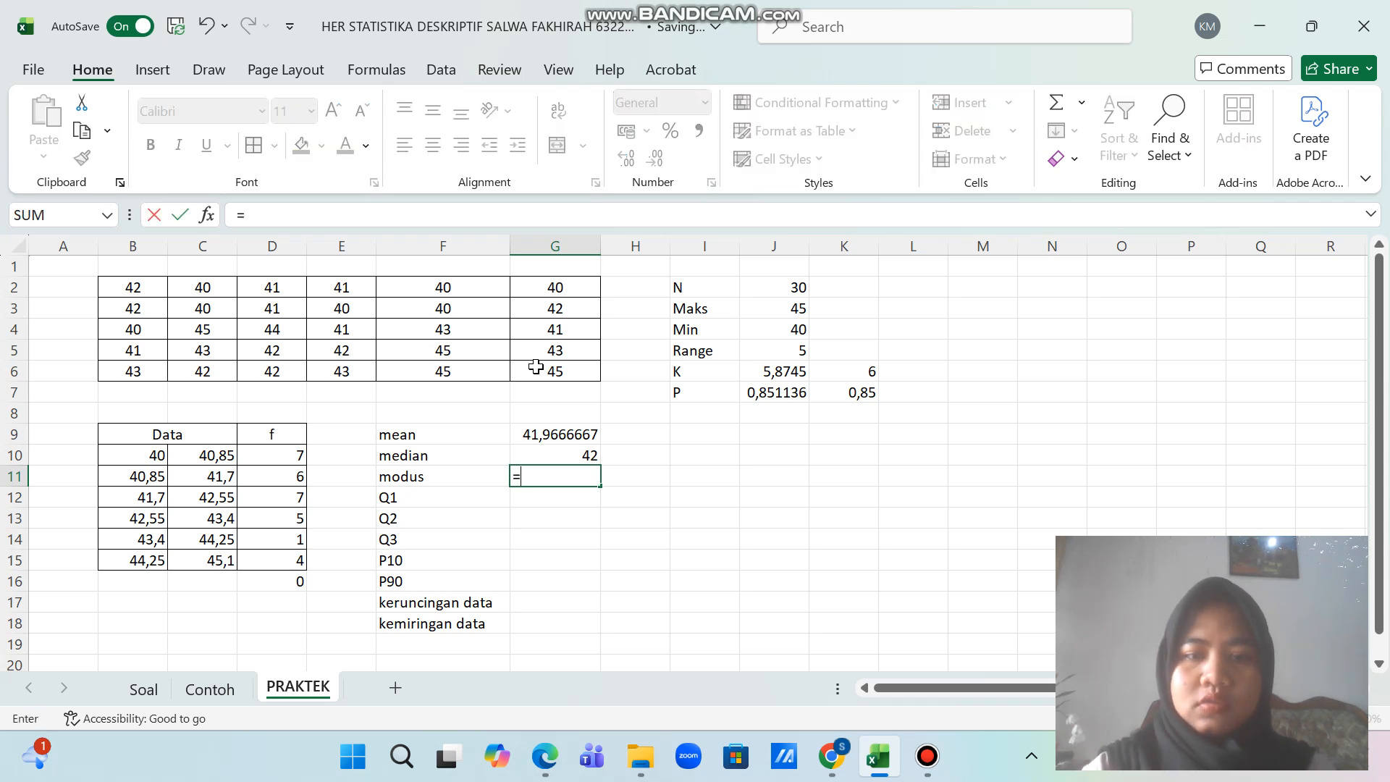
pyautogui.write('MO')
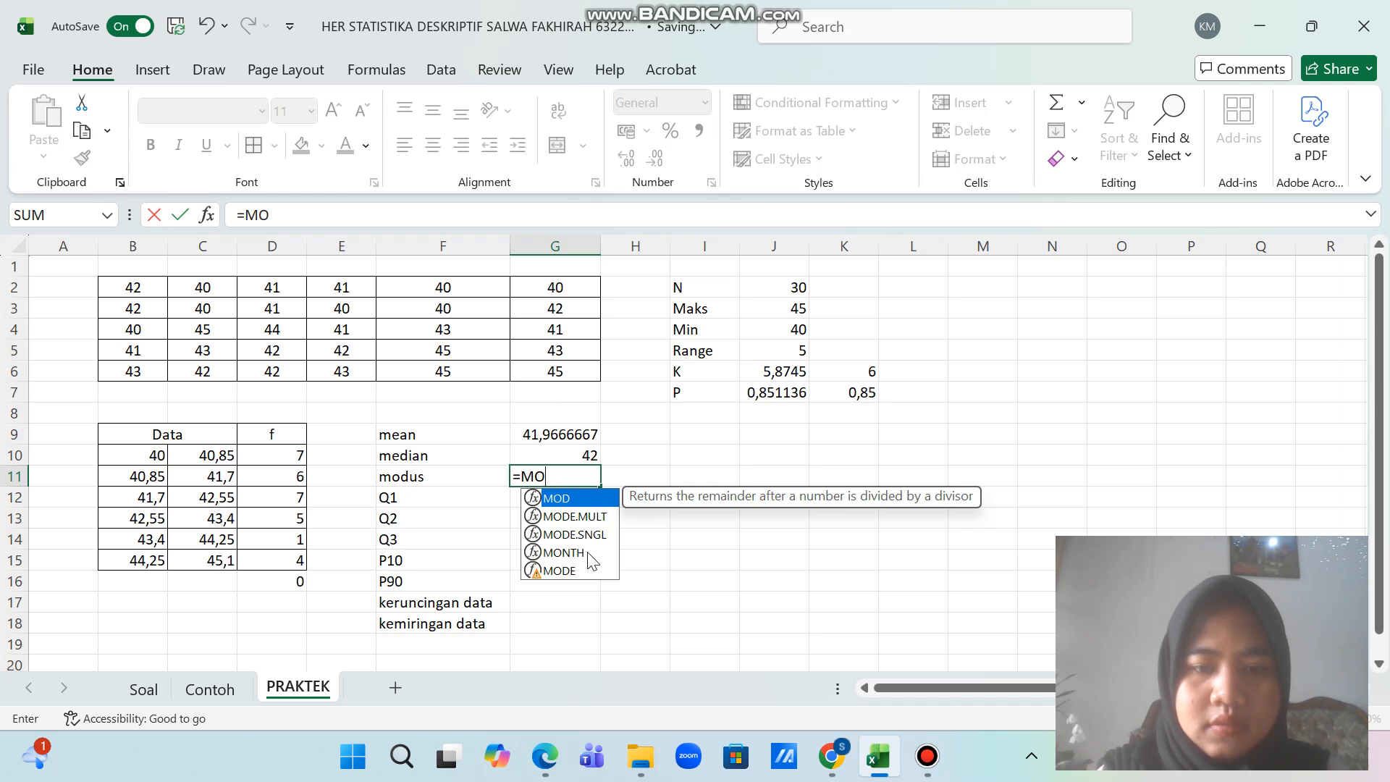
pyautogui.doubleClick(570, 570)
pyautogui.moveTo(133, 288); pyautogui.dragTo(545, 375)
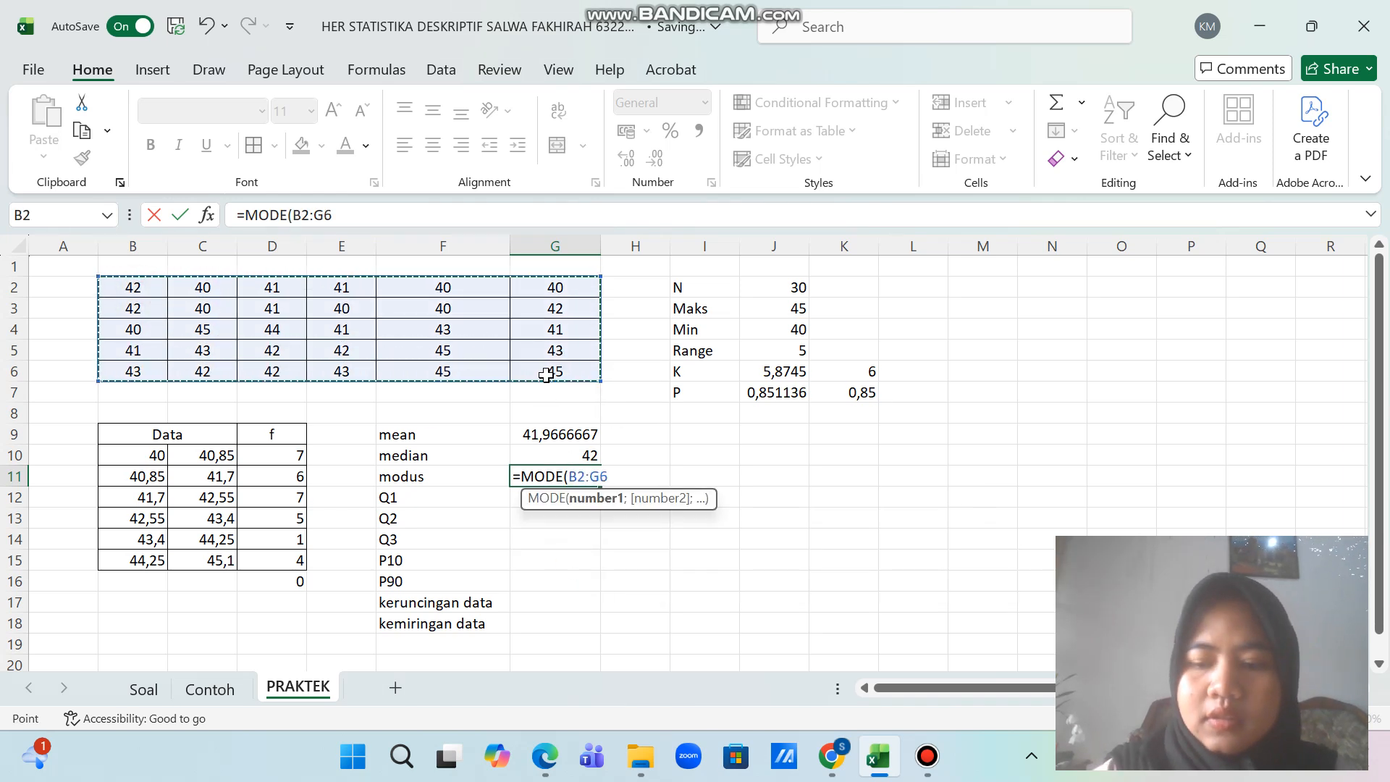
pyautogui.press('Return')
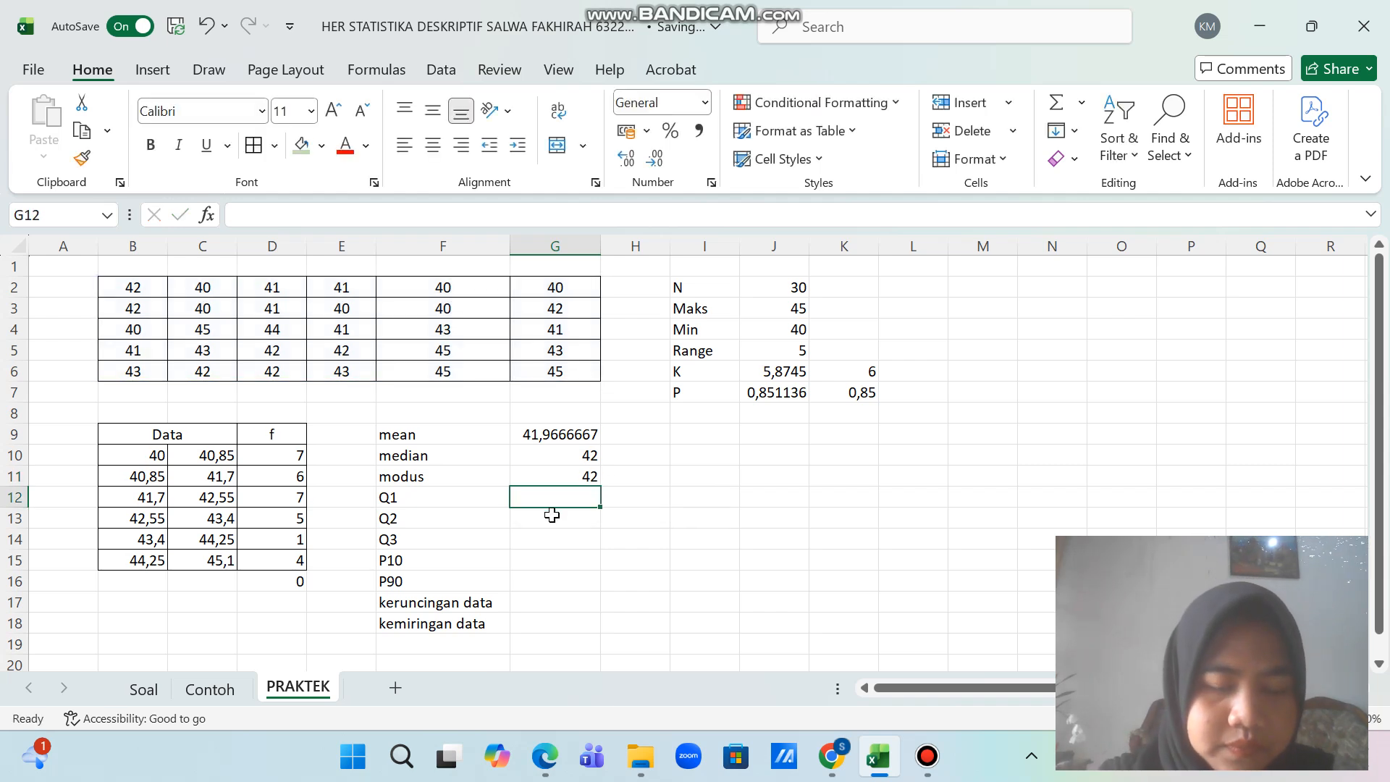
# Step: Calculate the first quartile of the shoe sizes in G12 with =QUARTILE.INC(B2:G6;1)
pyautogui.write('=')
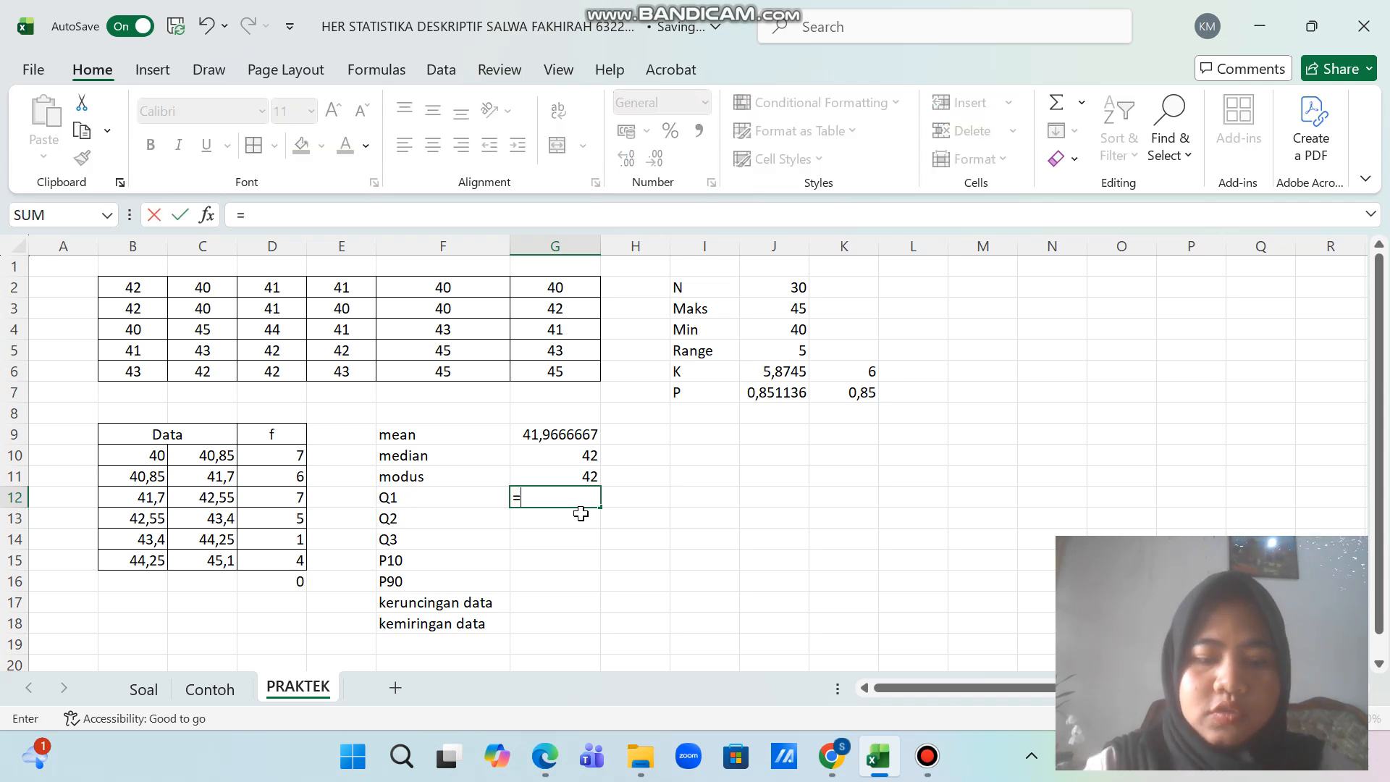
pyautogui.write('QUA')
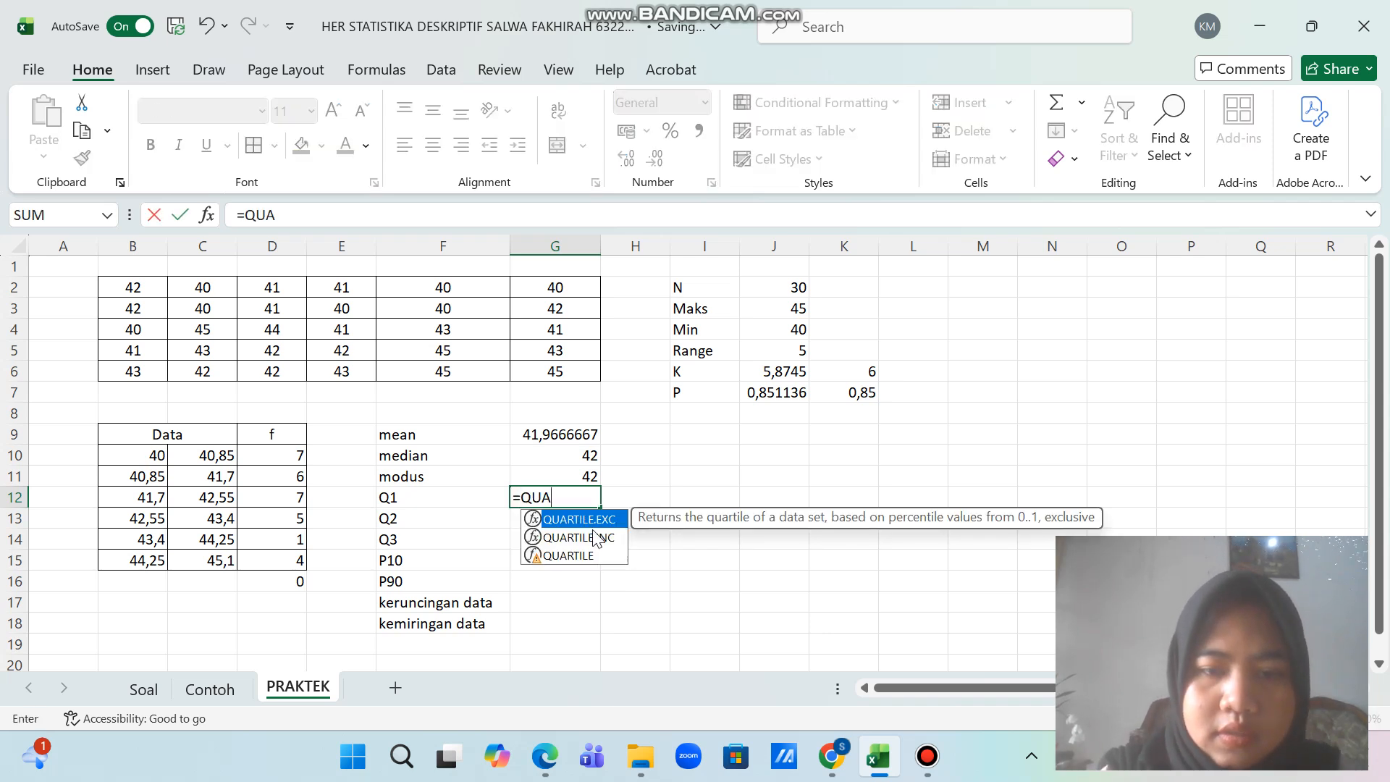
pyautogui.click(592, 535)
pyautogui.doubleClick(592, 535)
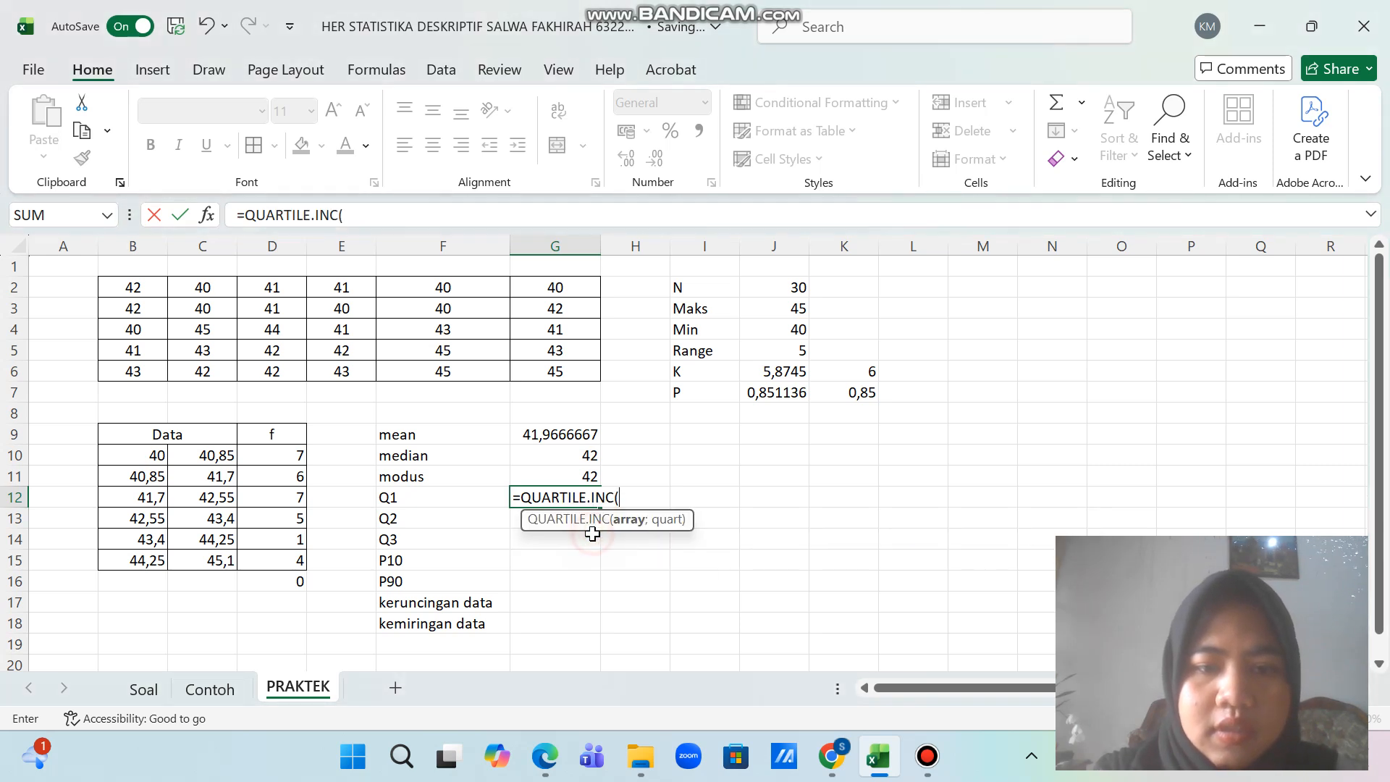
pyautogui.moveTo(130, 286); pyautogui.dragTo(547, 371)
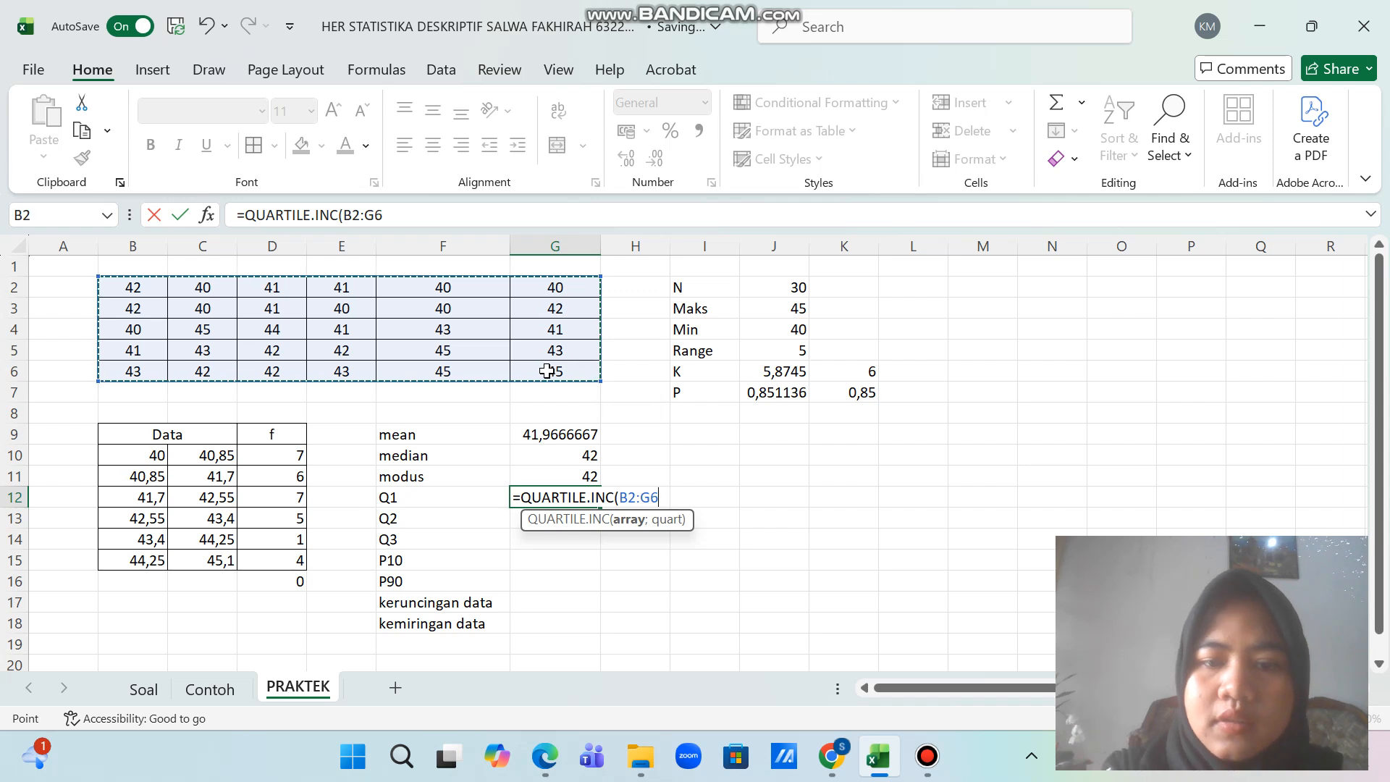
pyautogui.write(';')
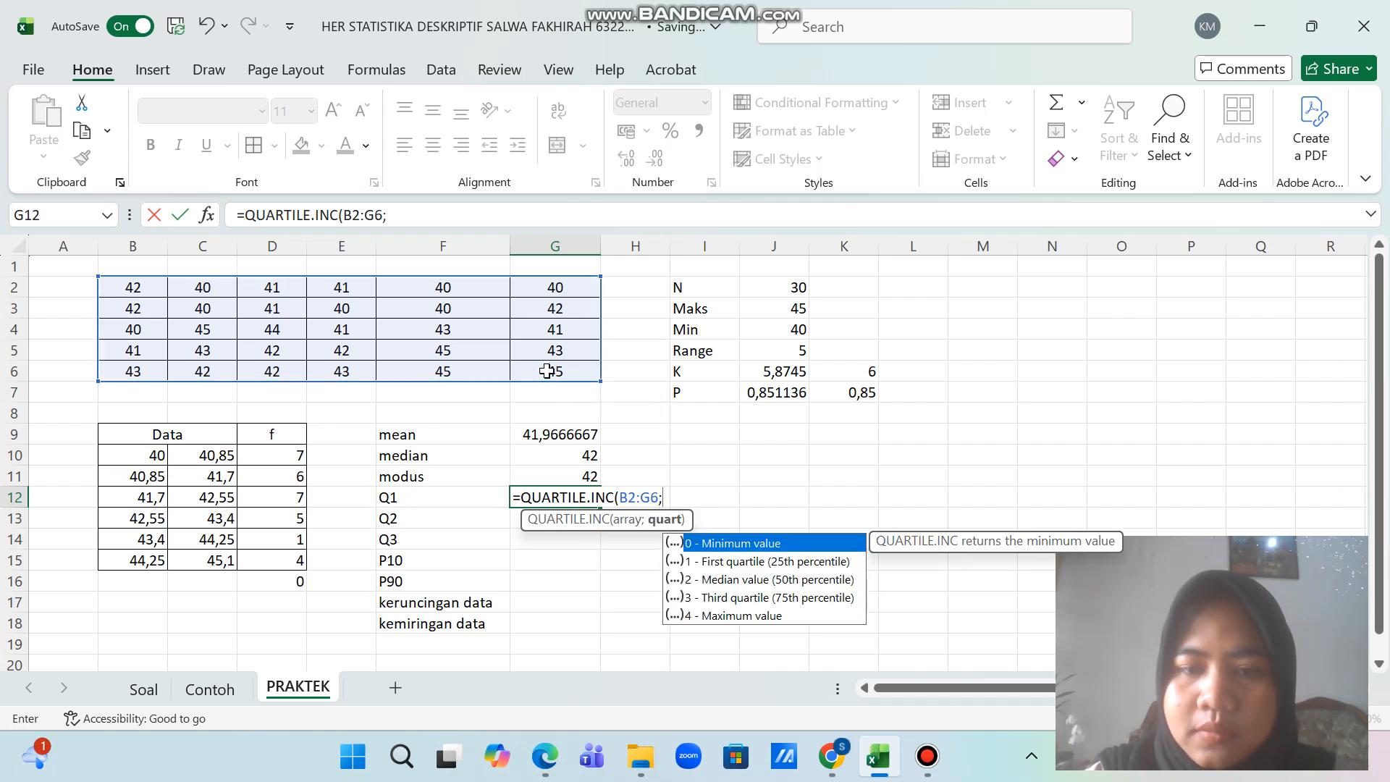
pyautogui.click(733, 563)
pyautogui.click(734, 562)
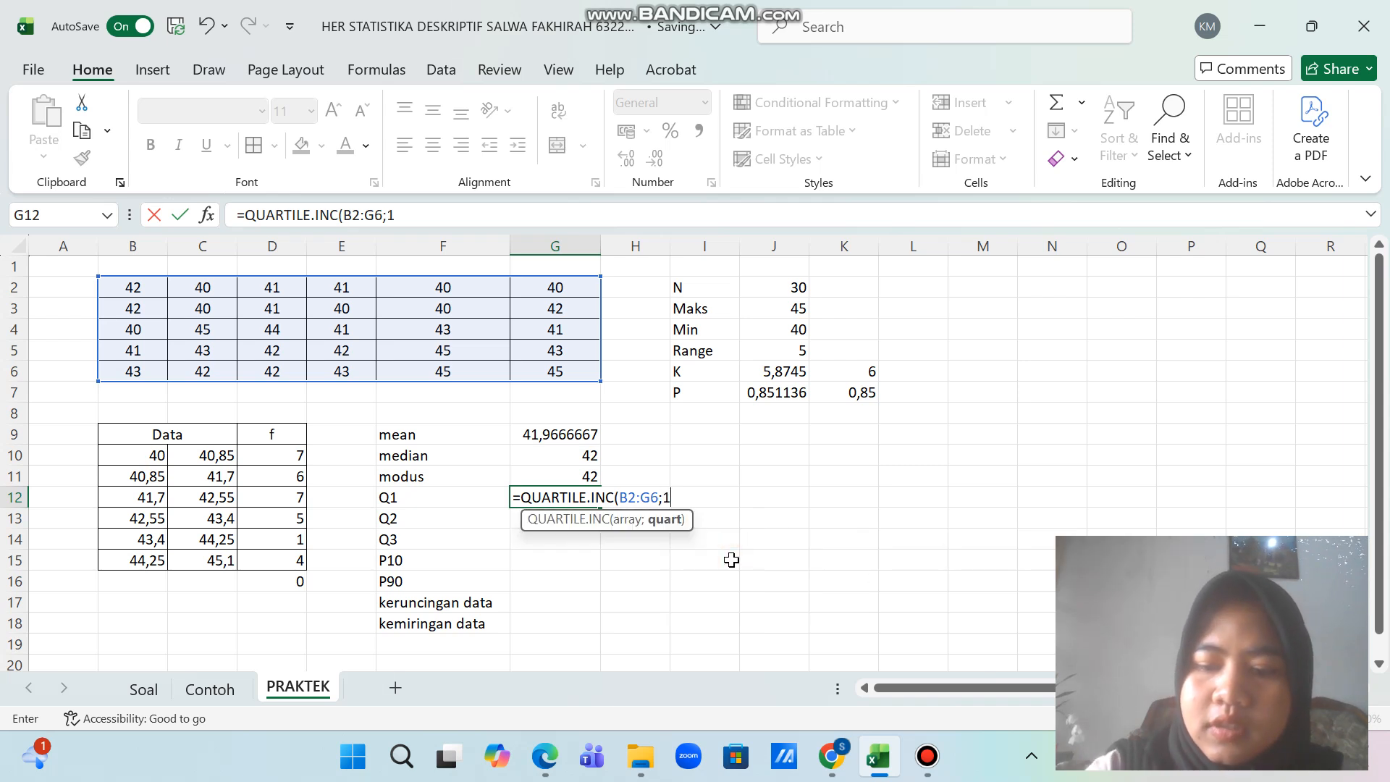
pyautogui.write(')')
pyautogui.press('Return')
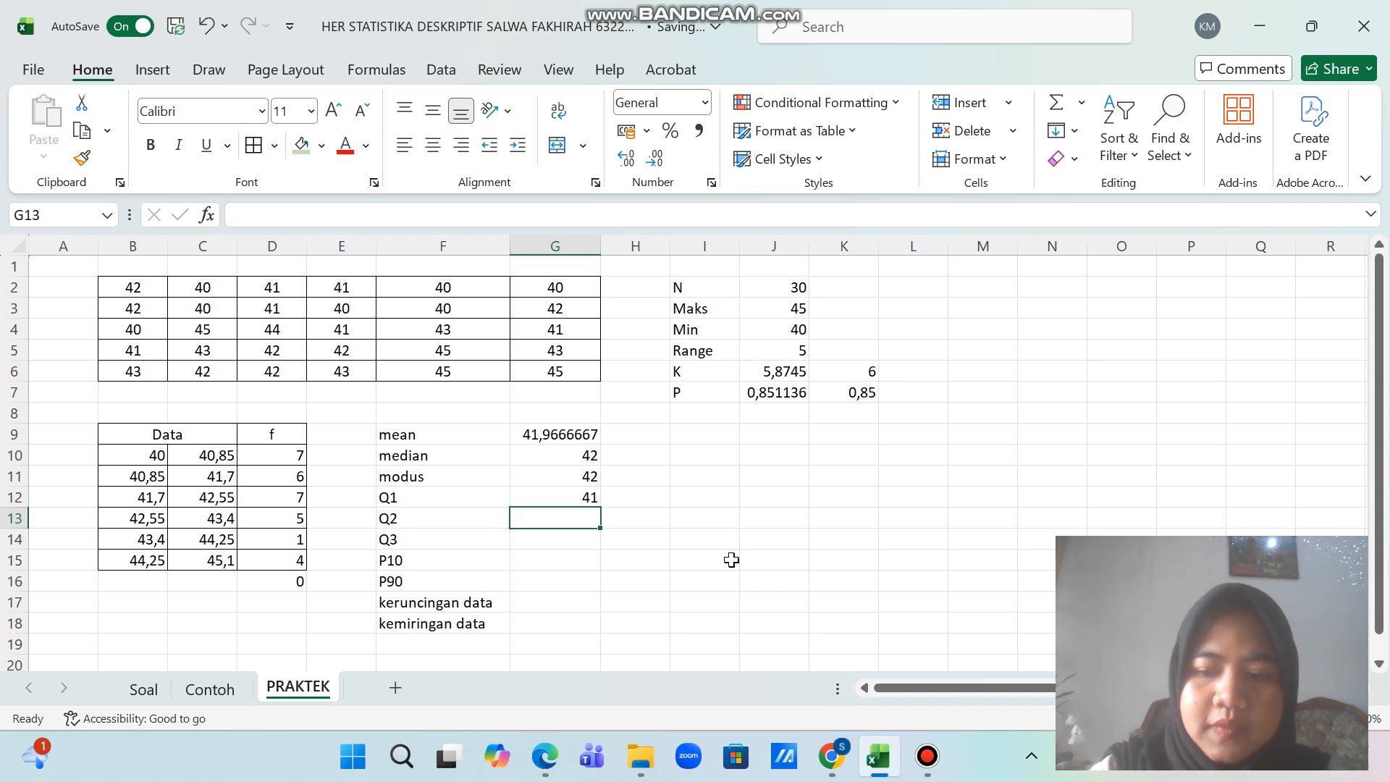
# Step: Calculate the second quartile of the shoe sizes in G13 with =QUARTILE.INC(B2:G6;2)
pyautogui.write('=Q')
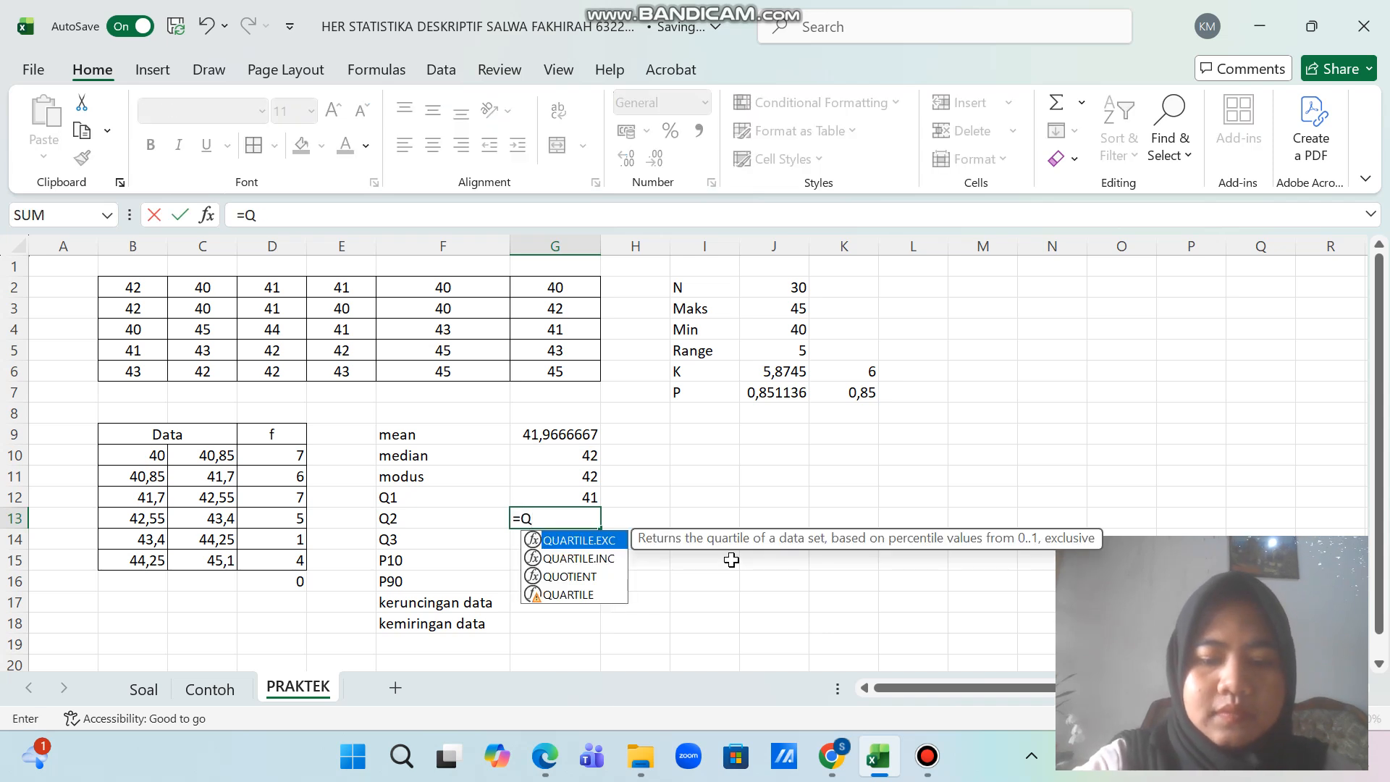
pyautogui.write('U')
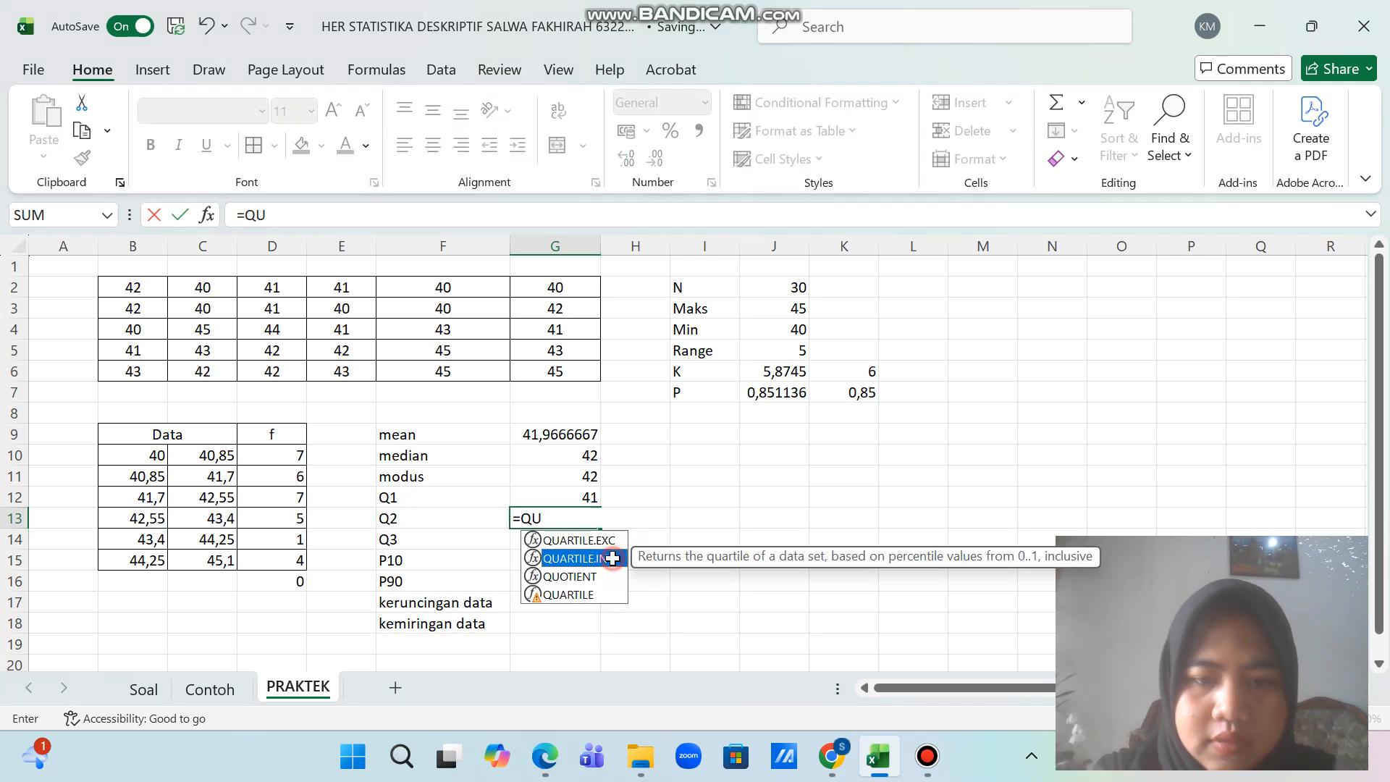
pyautogui.doubleClick(579, 558)
pyautogui.moveTo(143, 284); pyautogui.dragTo(531, 371)
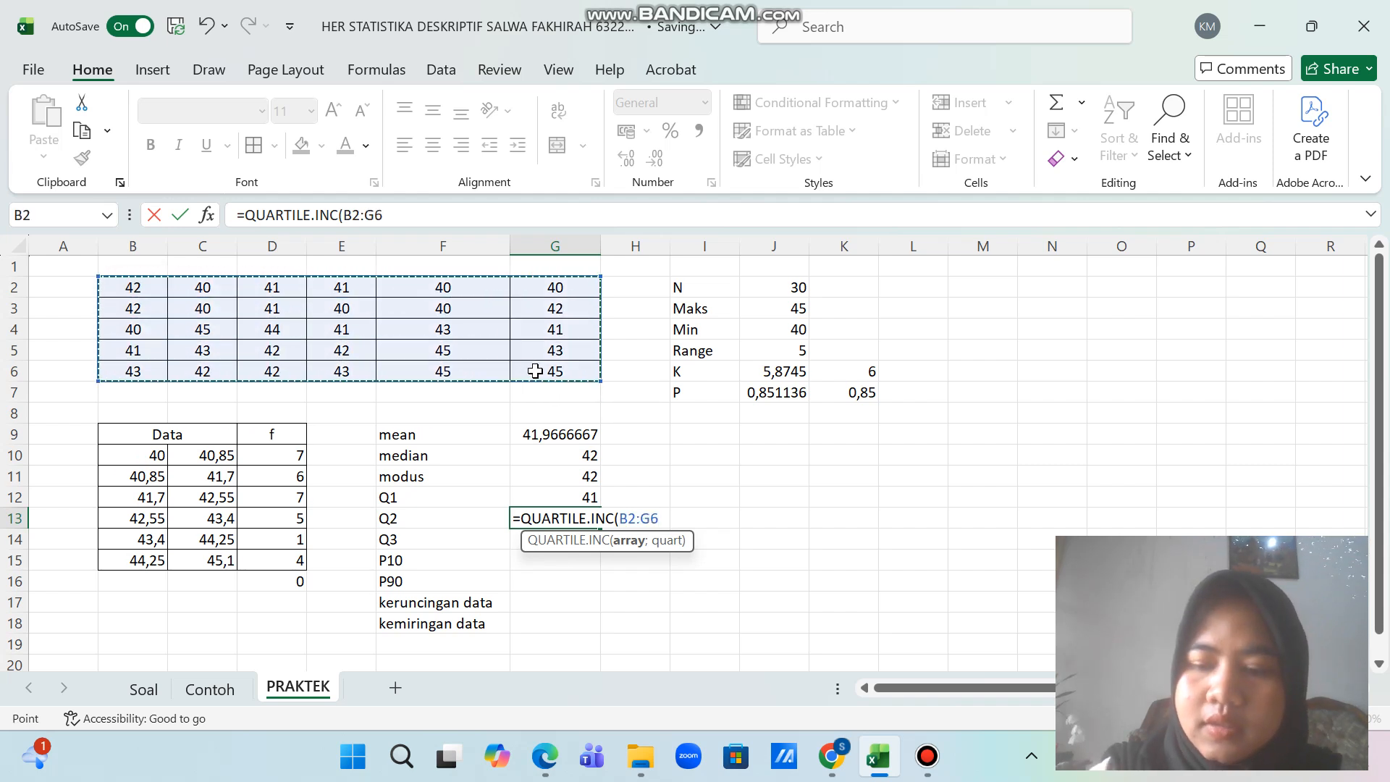
pyautogui.write(';')
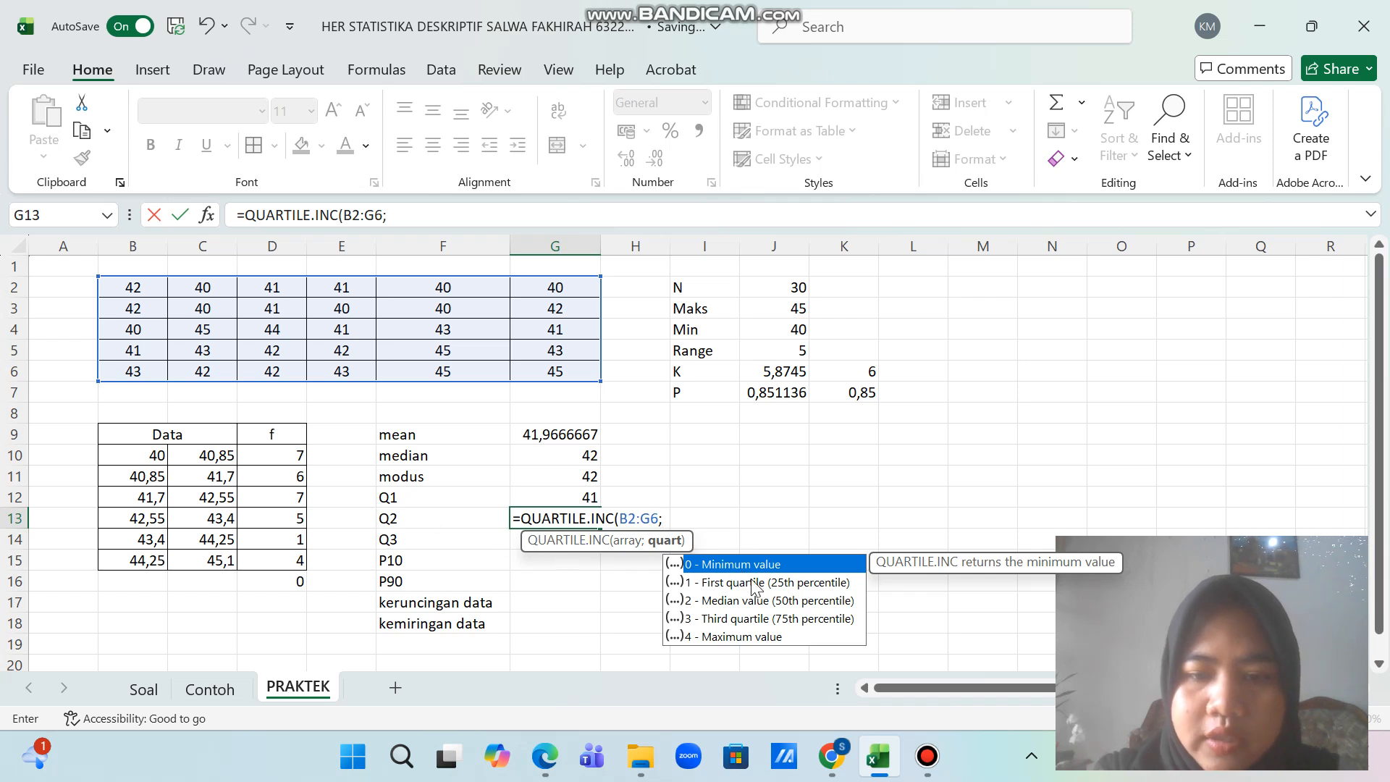
pyautogui.click(744, 605)
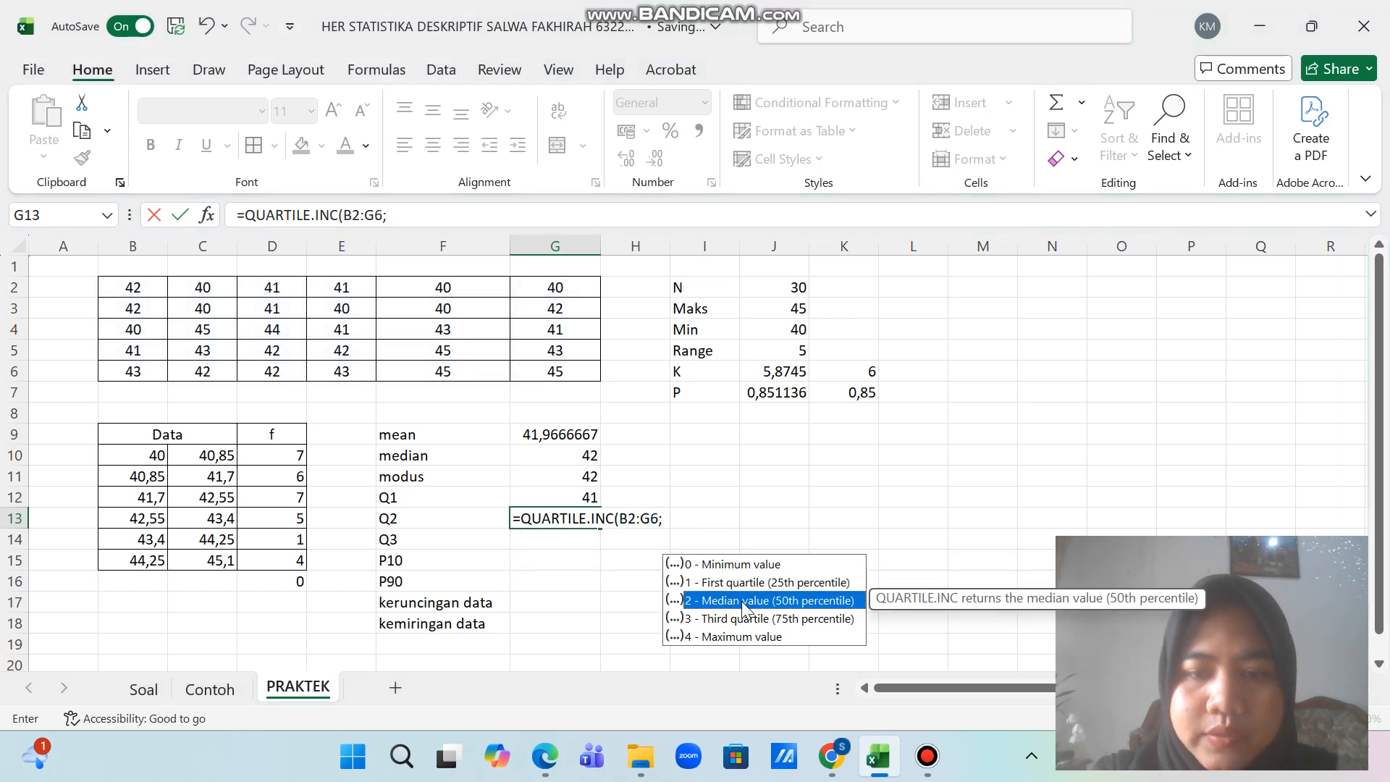
pyautogui.doubleClick(744, 605)
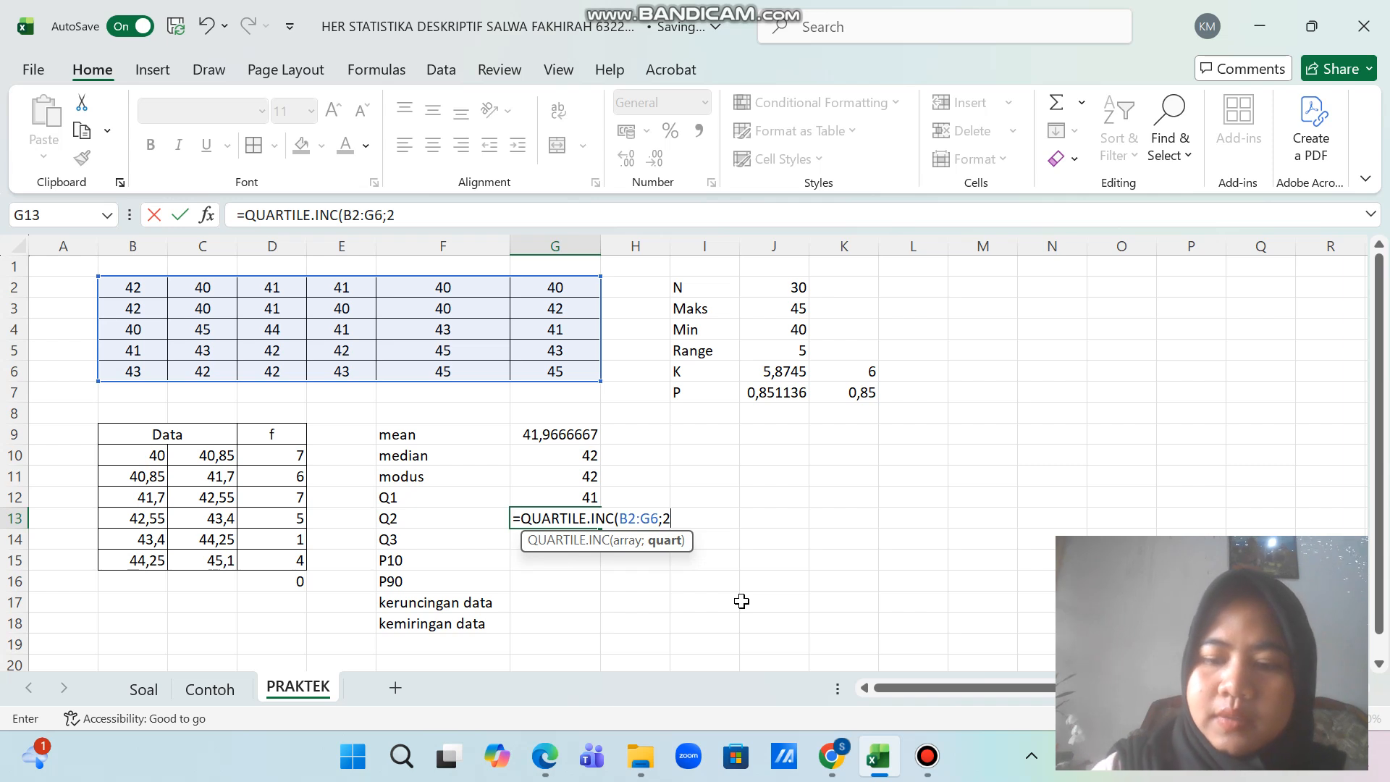
pyautogui.write(')')
pyautogui.press('Return')
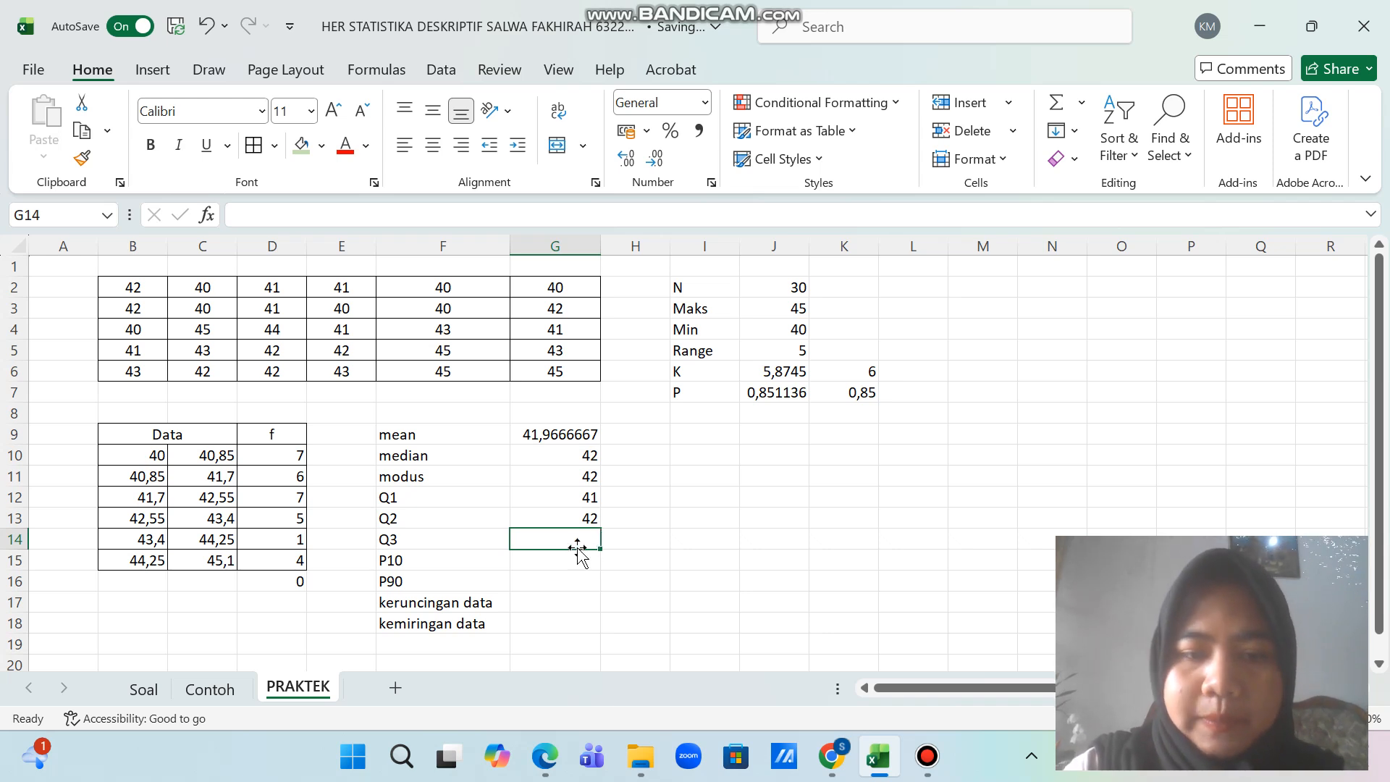
# Step: Calculate the third quartile of the shoe sizes in G14 with =QUARTILE.INC(B2:G6;3)
pyautogui.write('=')
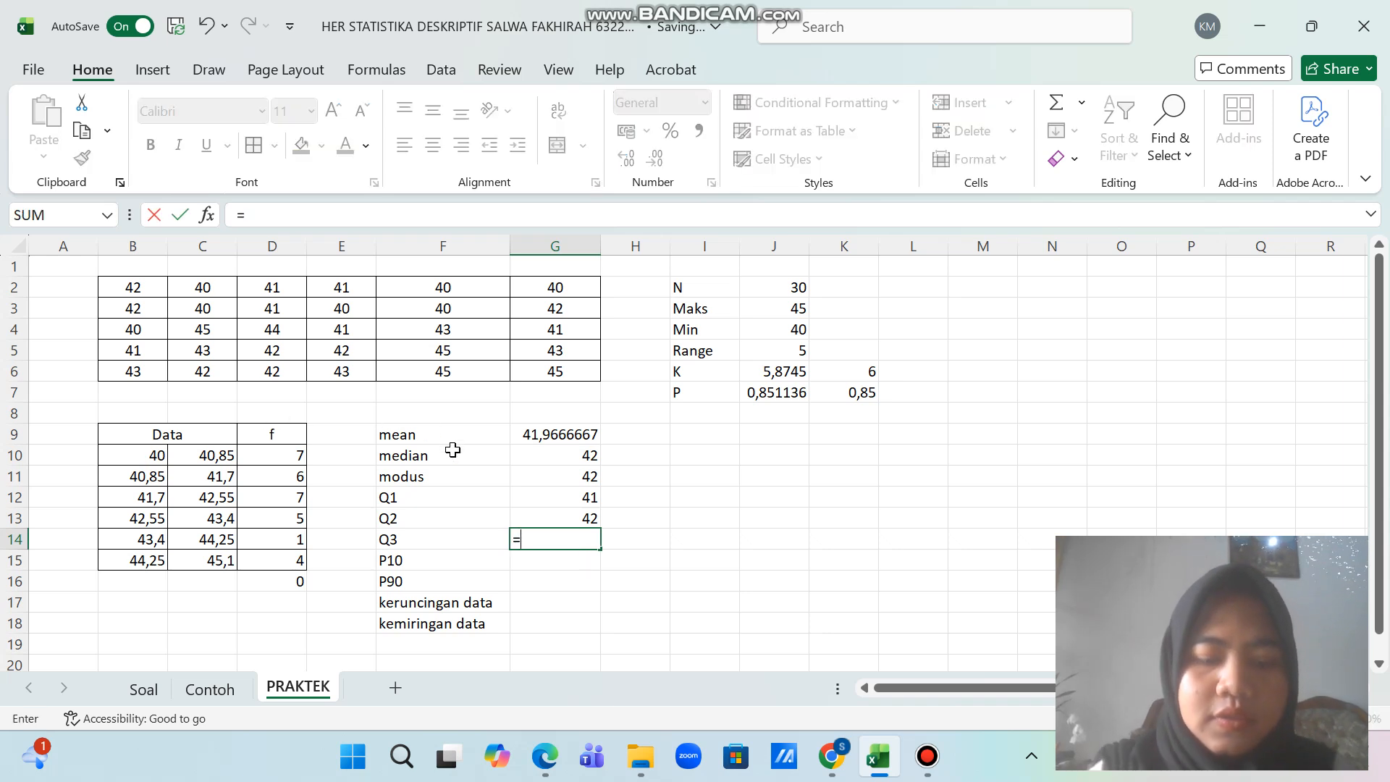
pyautogui.write('QUA')
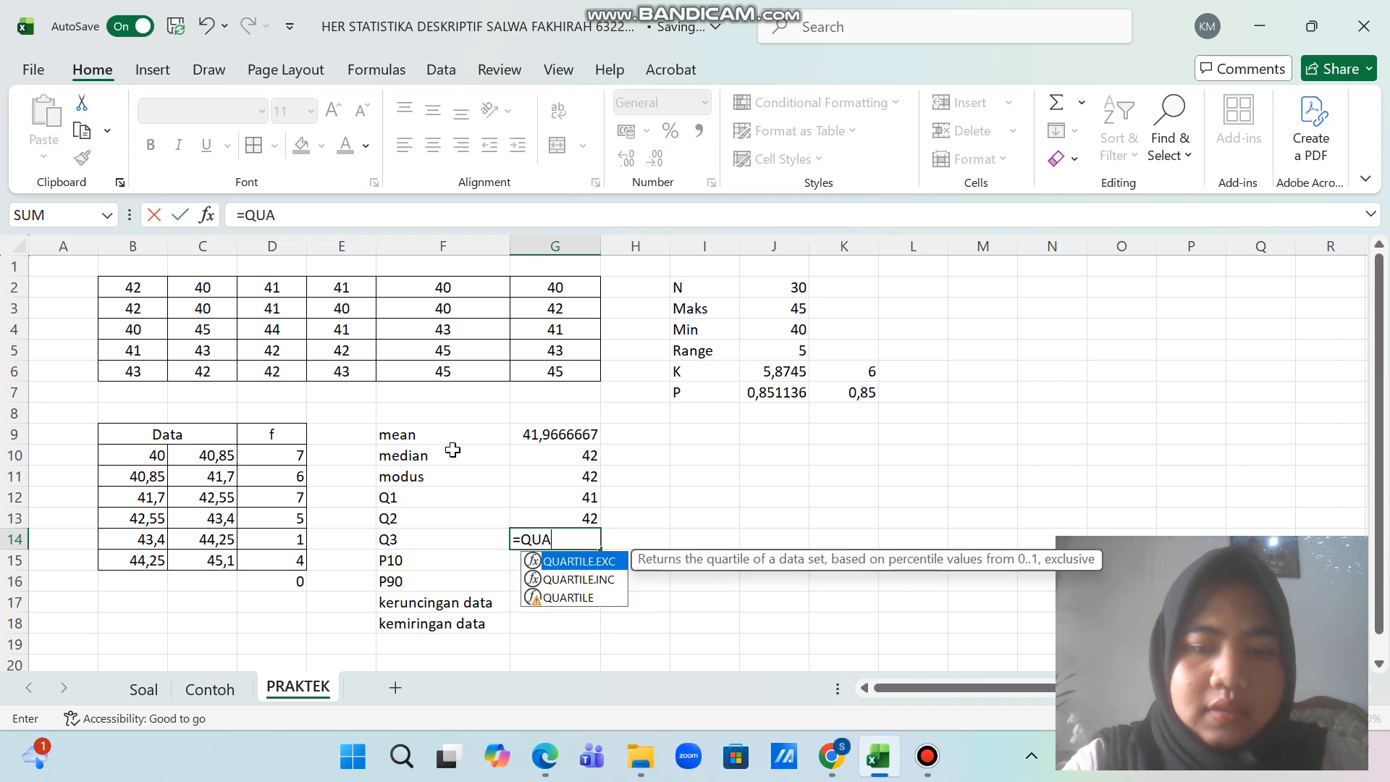
pyautogui.doubleClick(592, 579)
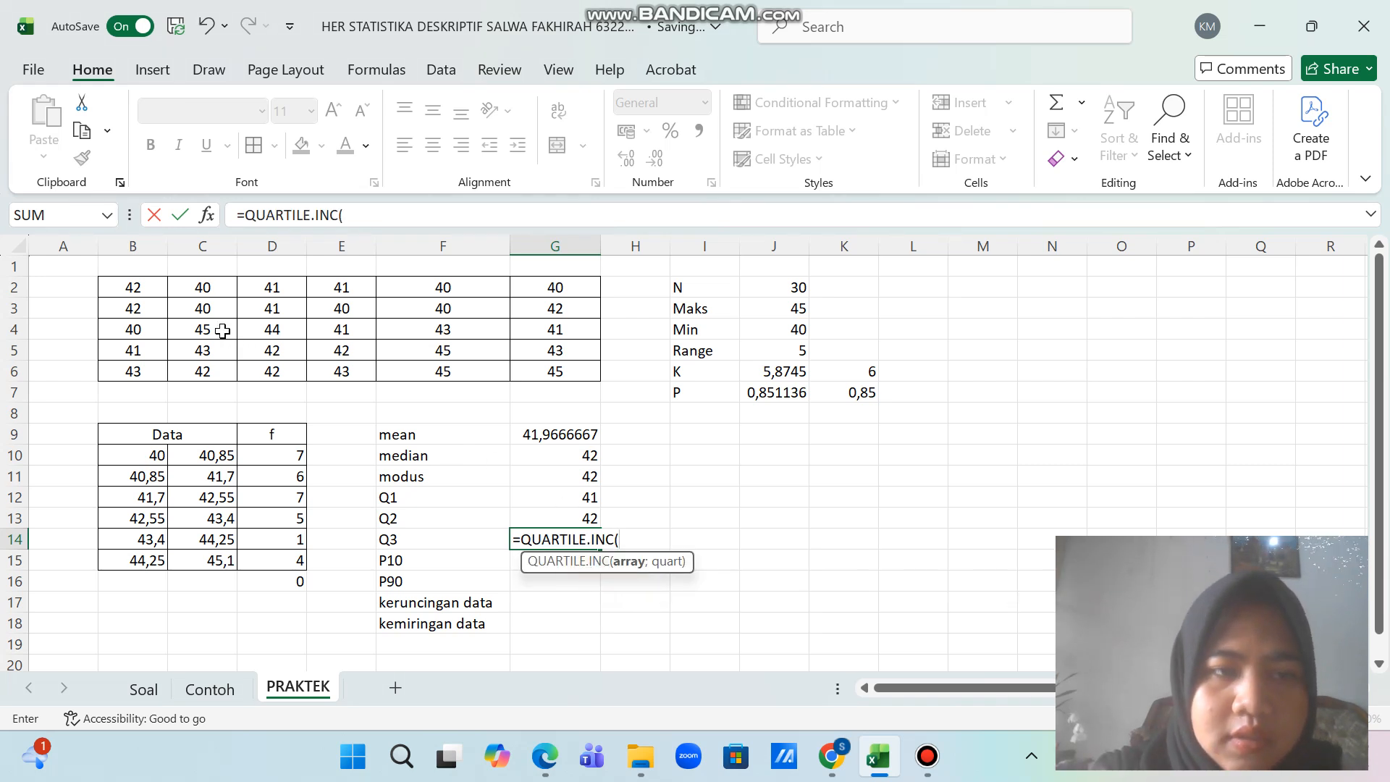
pyautogui.moveTo(154, 291); pyautogui.dragTo(532, 370)
pyautogui.write(';')
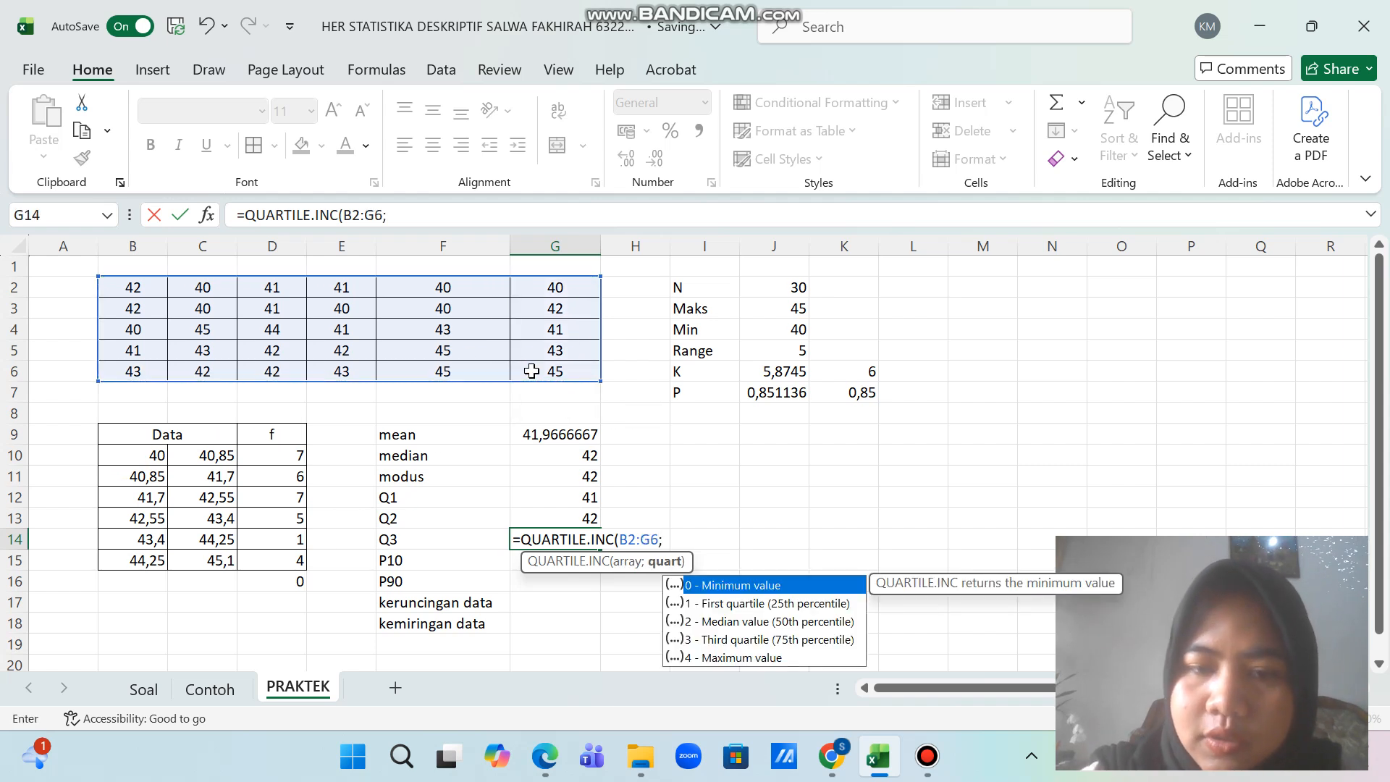
pyautogui.doubleClick(742, 640)
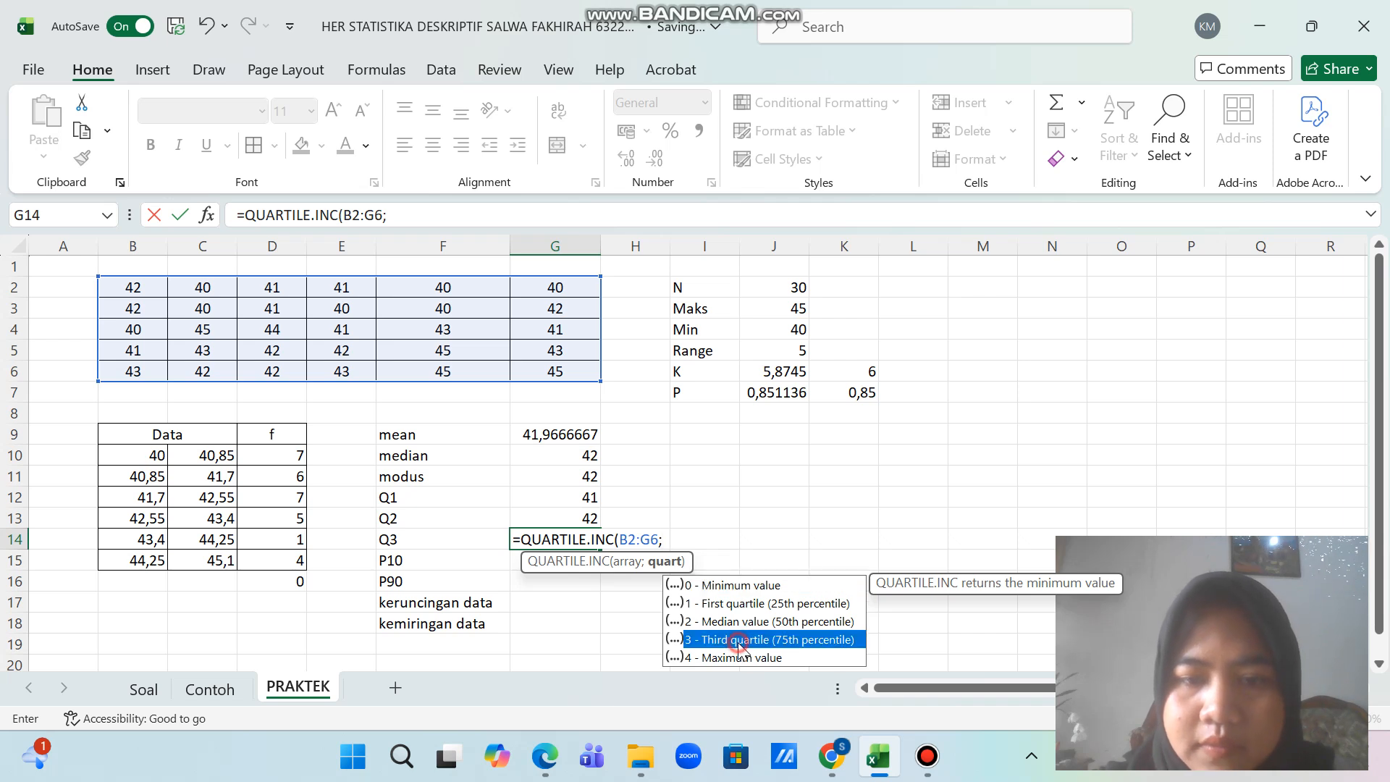
pyautogui.write(')')
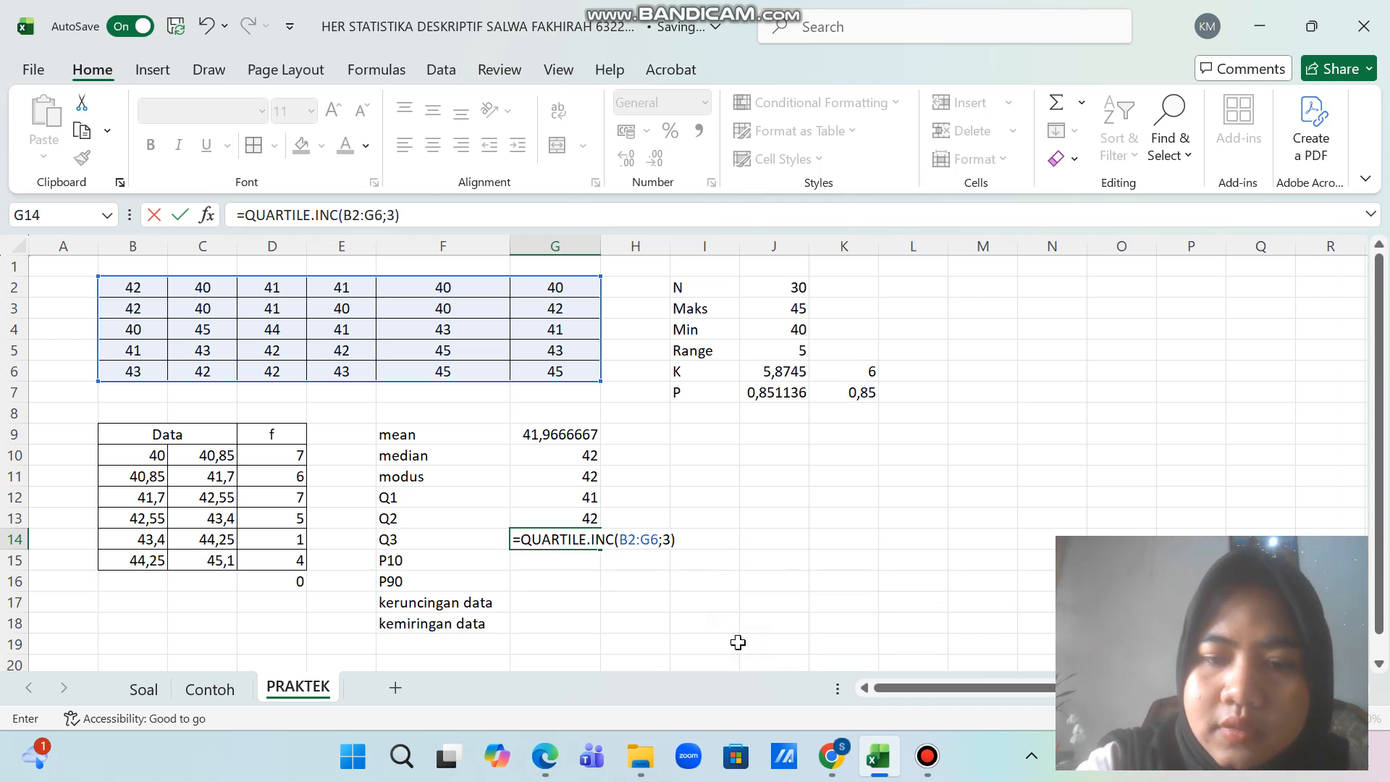
pyautogui.press('Return')
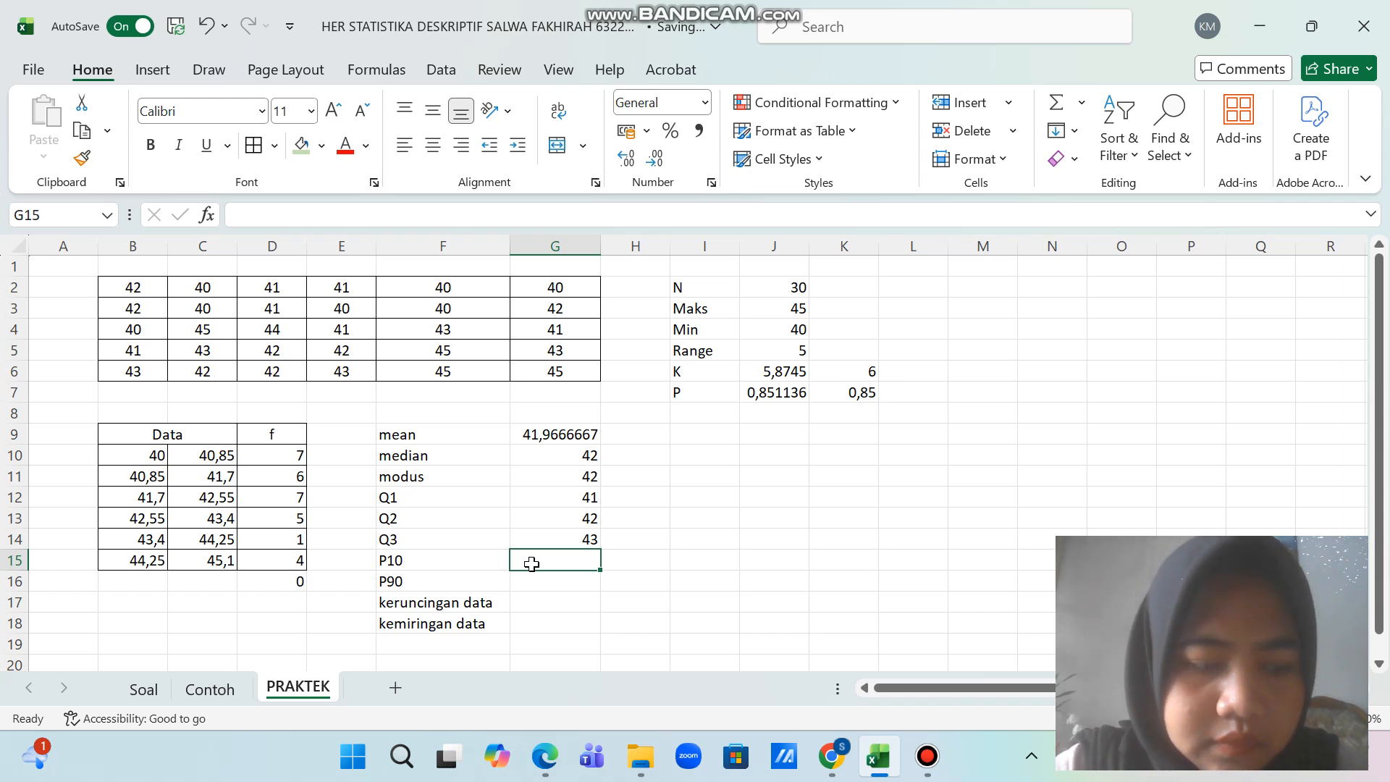
# Step: Enter the text P(10/100%) in G15 beside the P10 label
pyautogui.doubleClick(532, 563)
pyautogui.write('P')
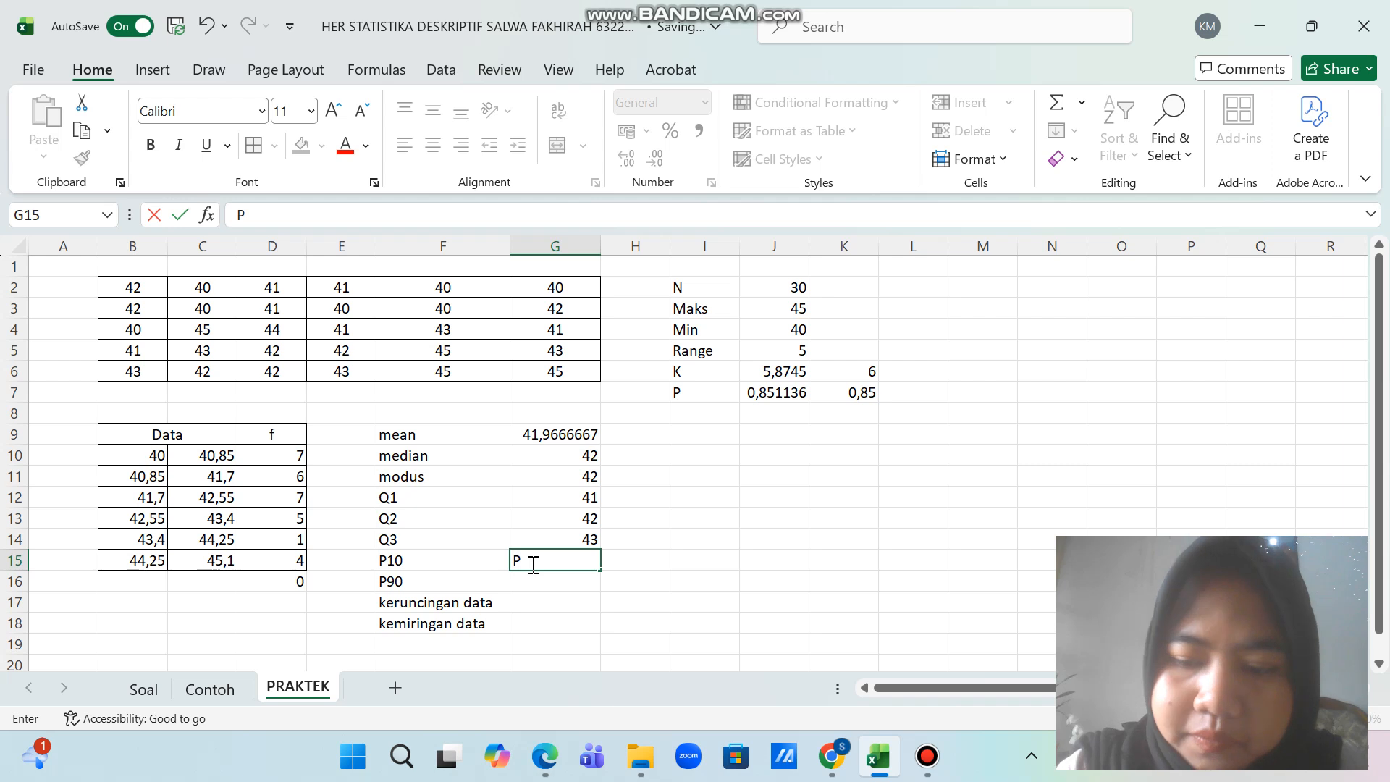
pyautogui.write('(10')
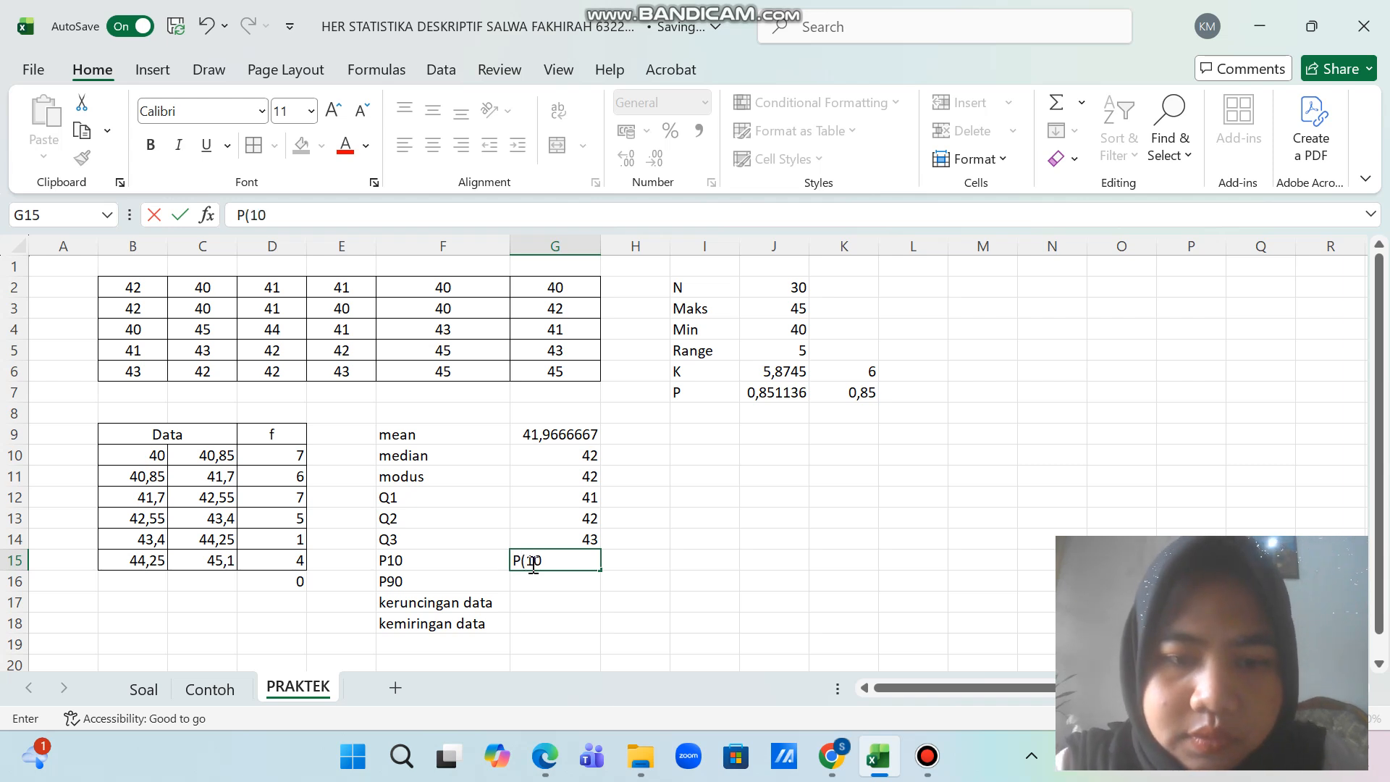
pyautogui.write('/100')
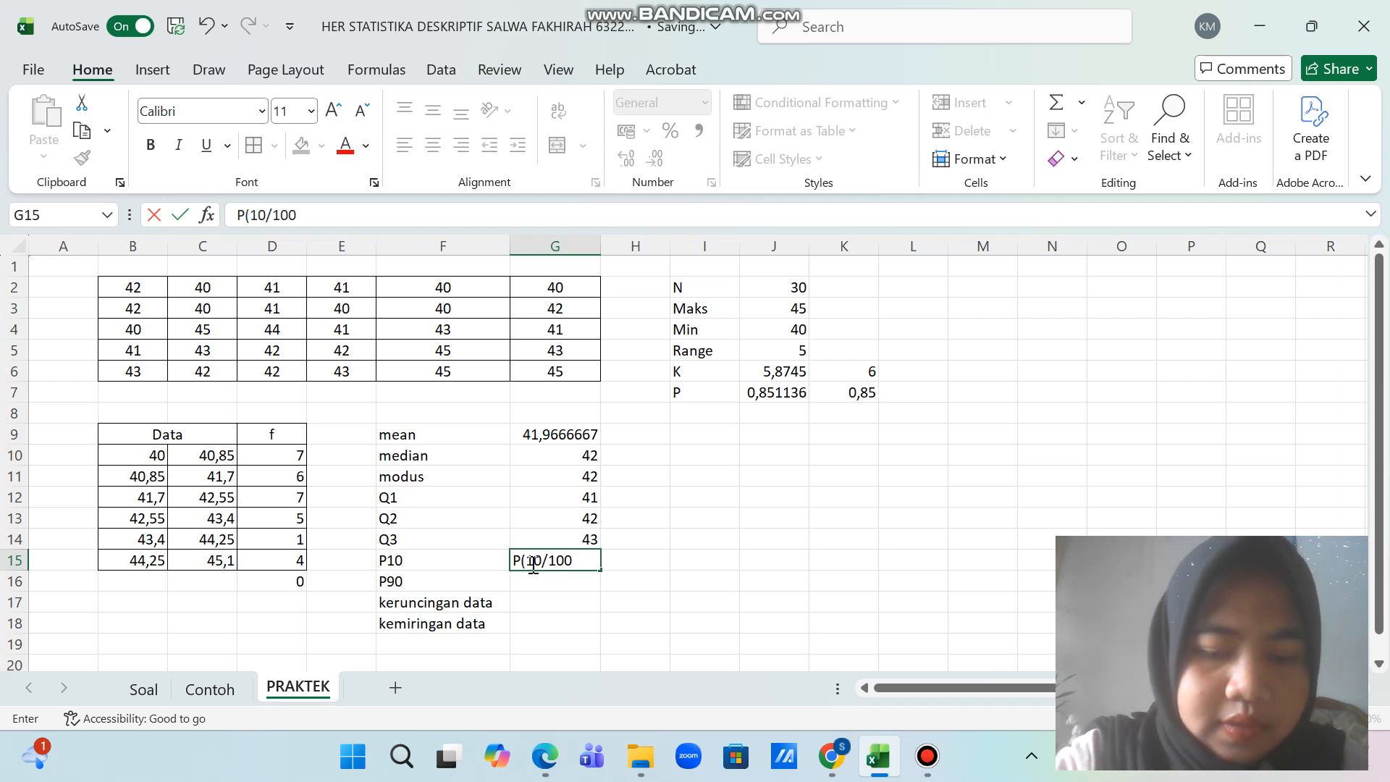
pyautogui.write('%')
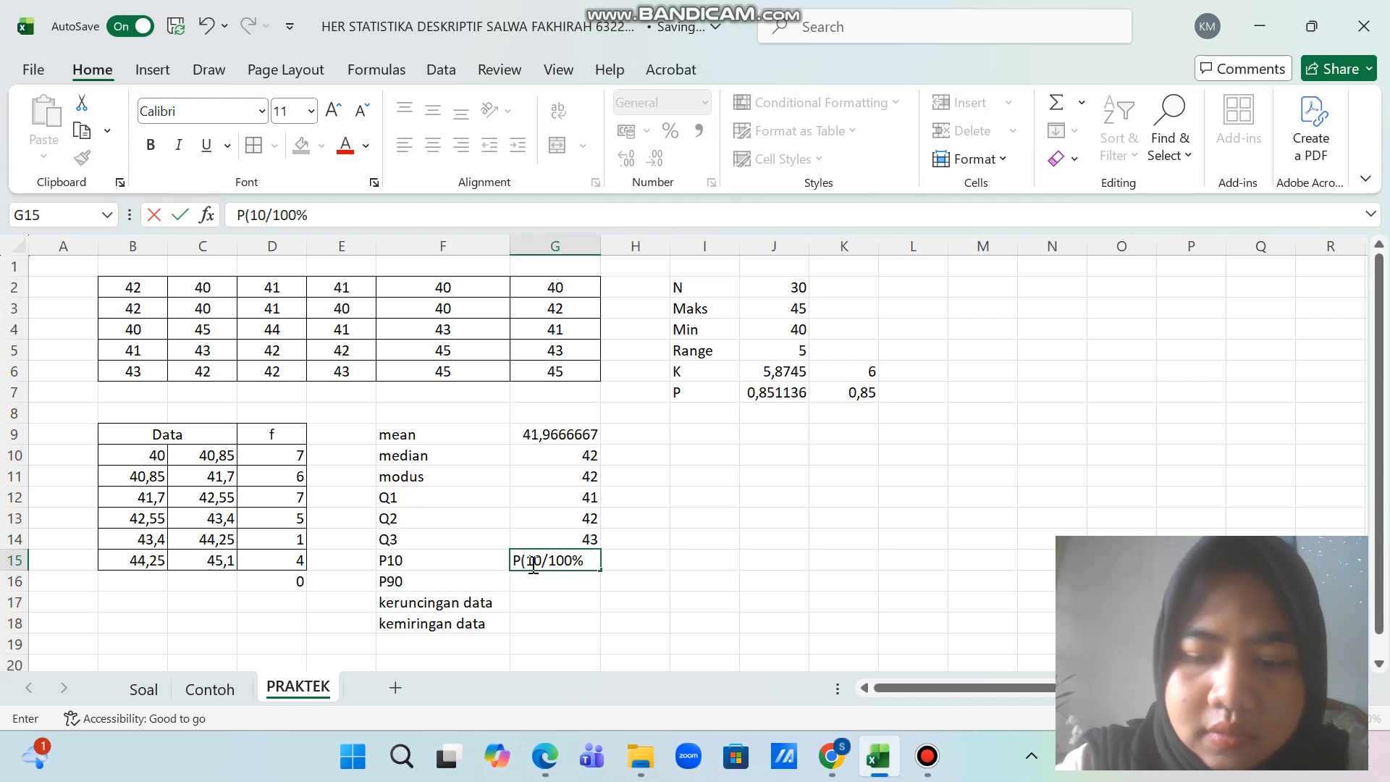
pyautogui.write(')')
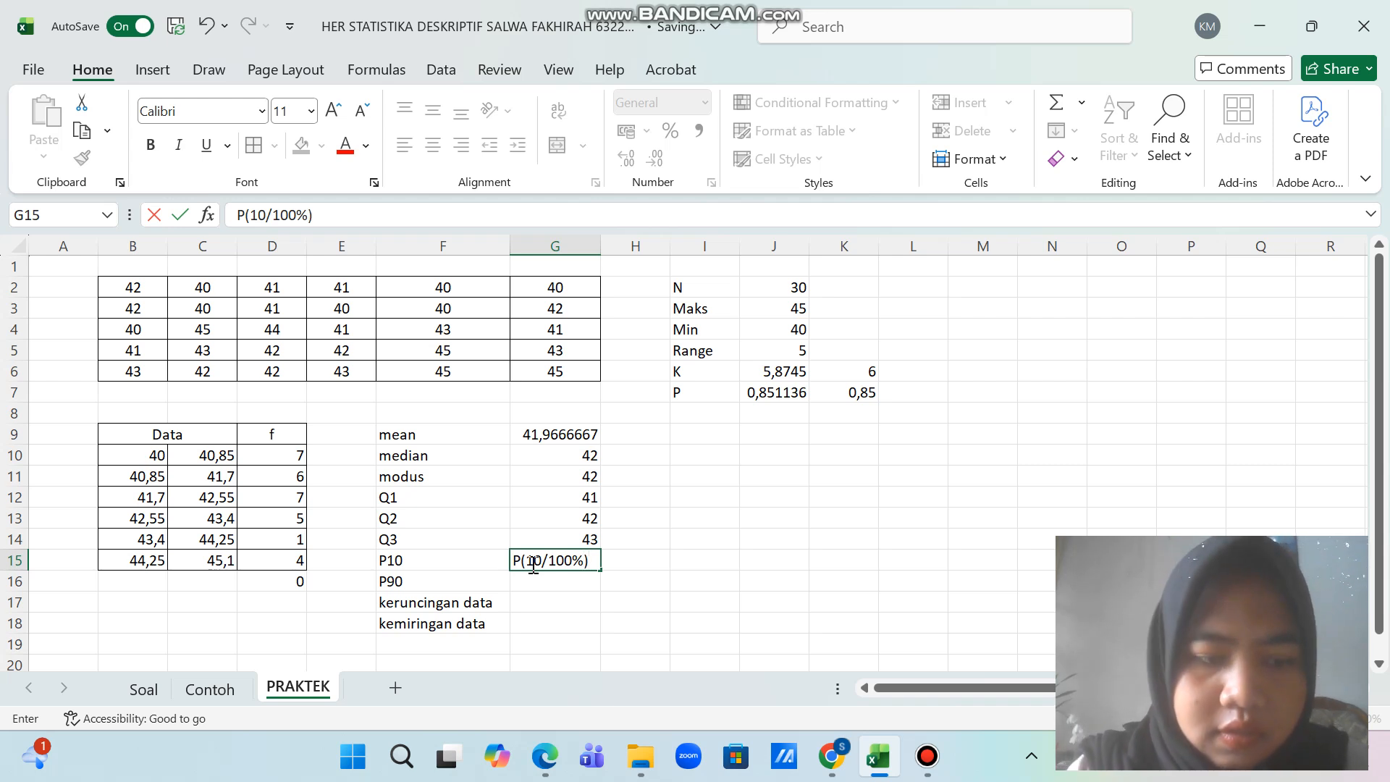
pyautogui.press('Tab')
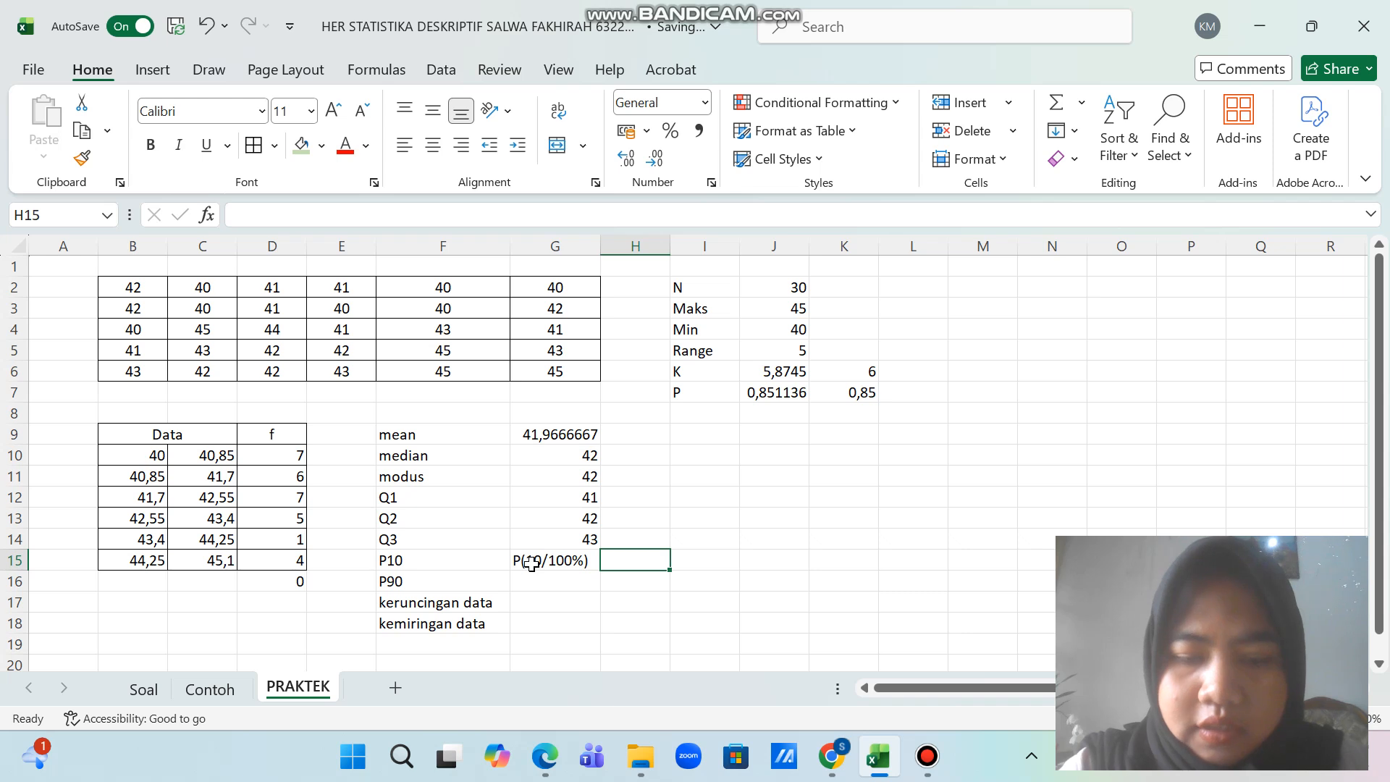
# Step: Calculate the 10th percentile of the shoe sizes in H15 with =PERCENTILE.INC(B2:G6;0,1)
pyautogui.write('=')
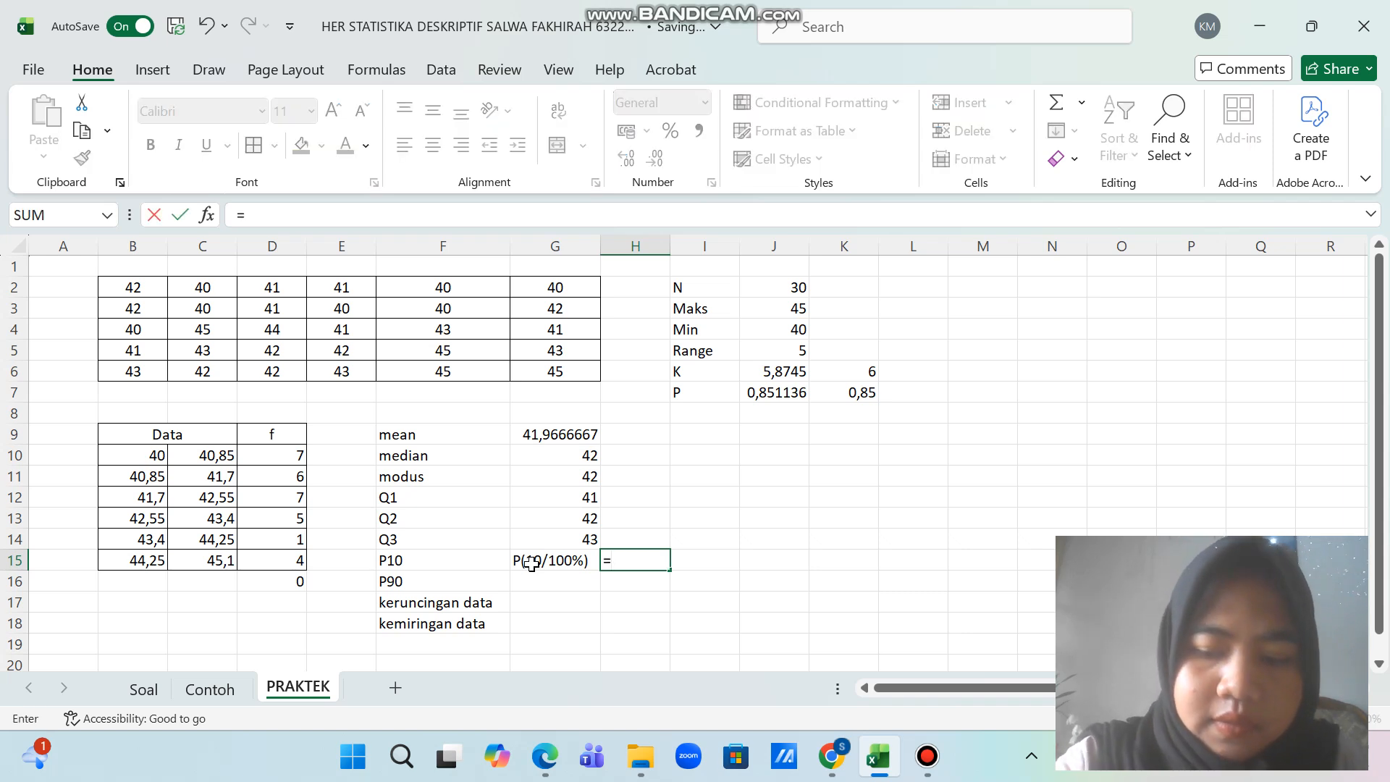
pyautogui.write('PER')
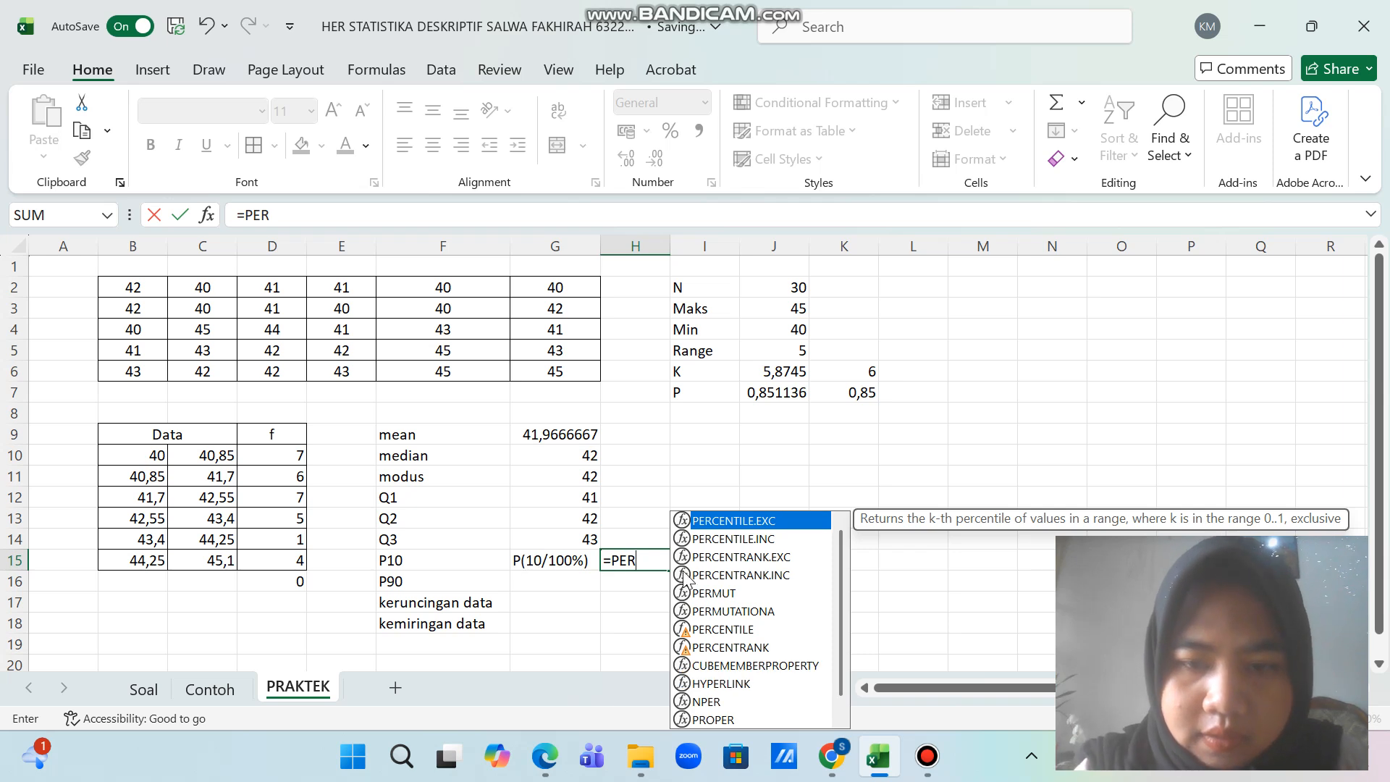
pyautogui.doubleClick(721, 537)
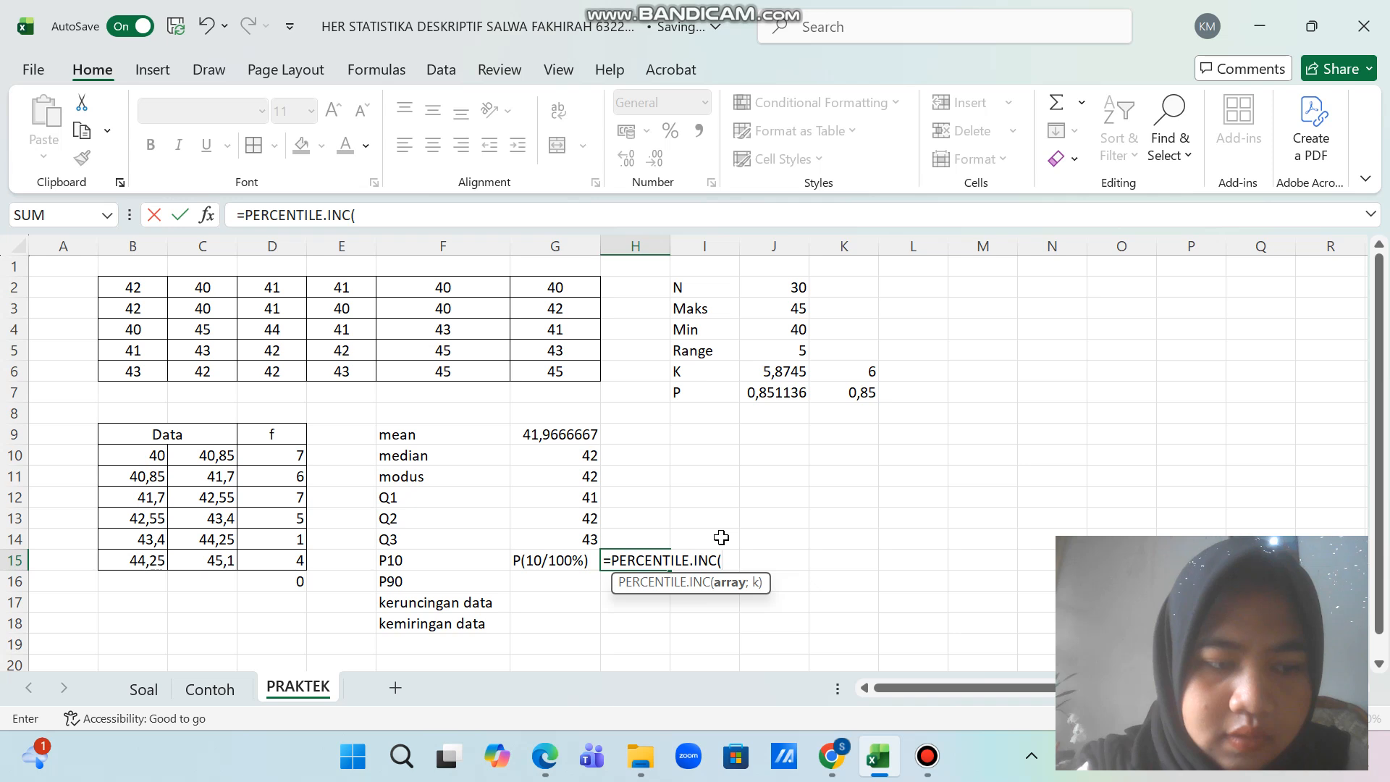
pyautogui.click(129, 287)
pyautogui.moveTo(128, 287); pyautogui.dragTo(546, 372)
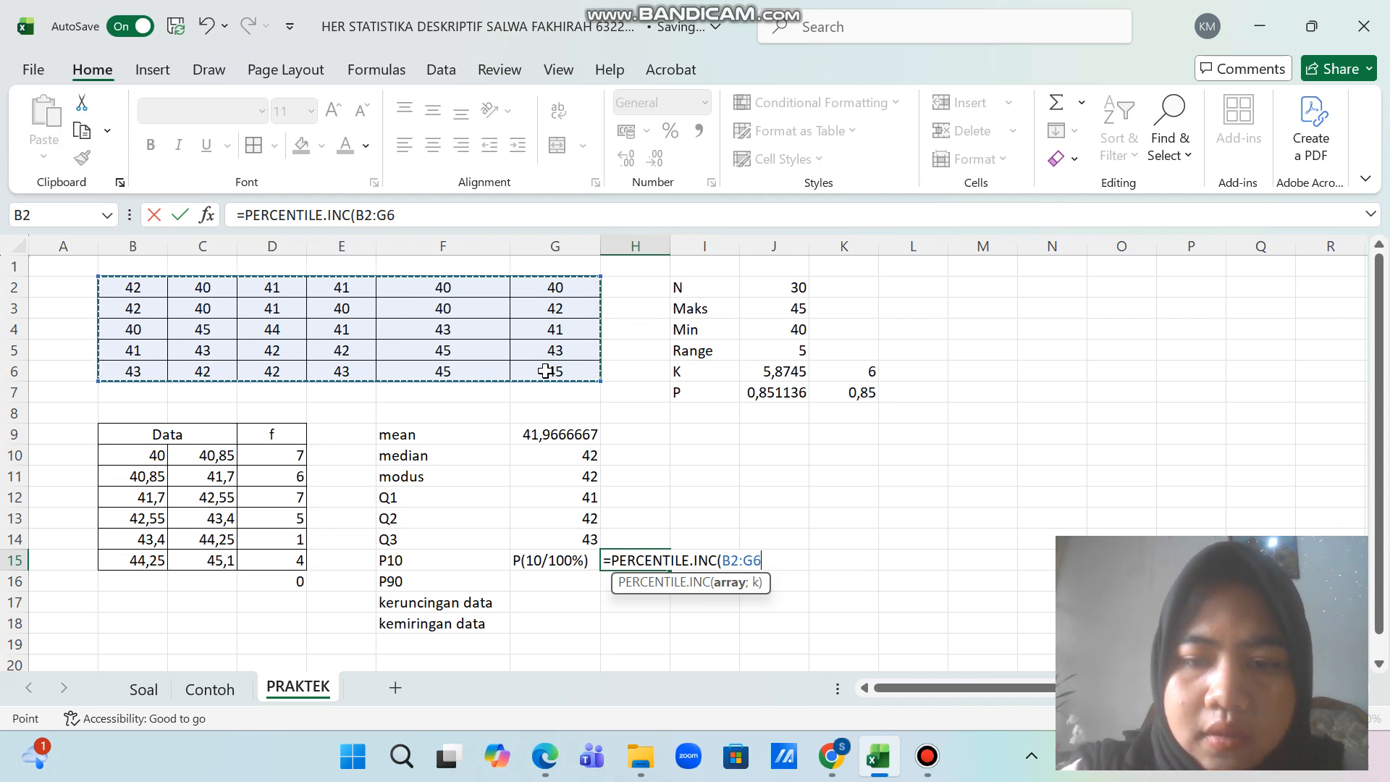
pyautogui.write(';0')
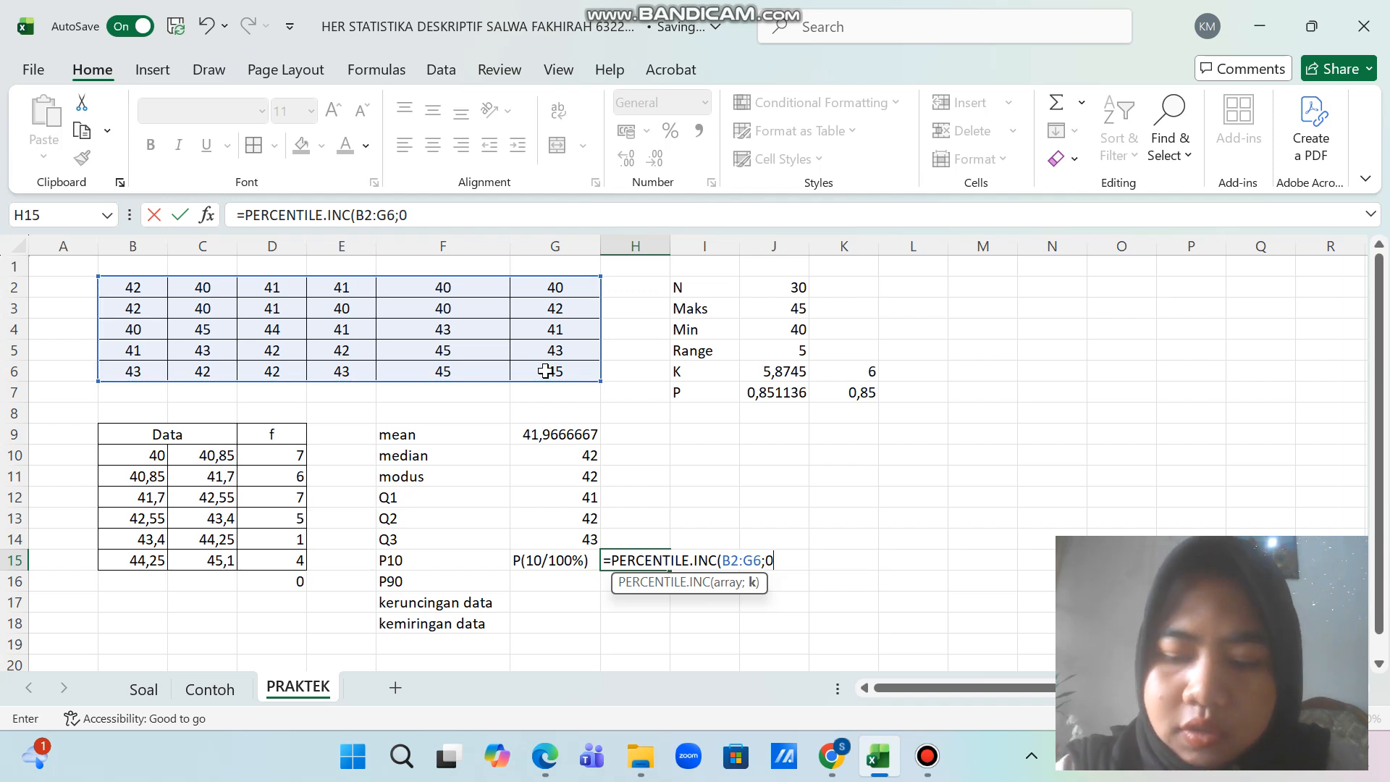
pyautogui.write(',1')
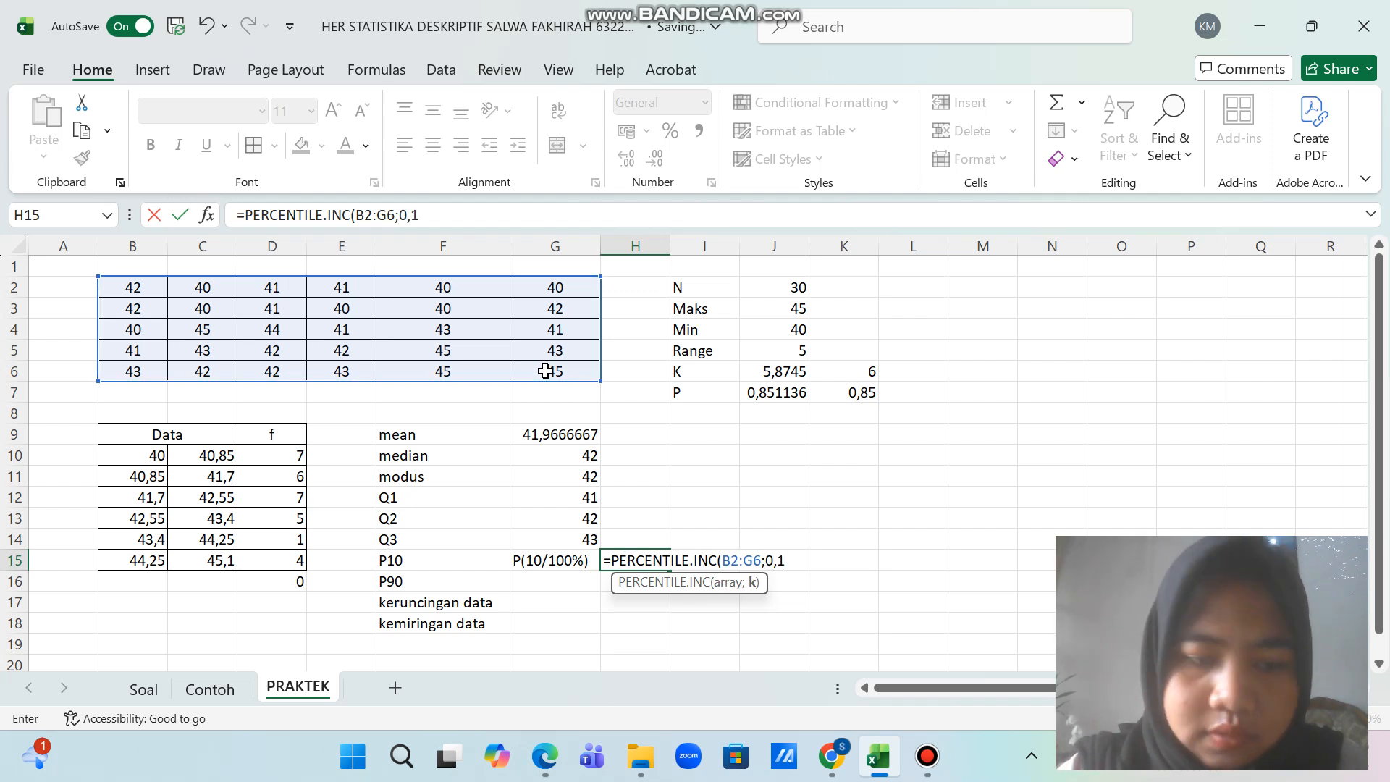
pyautogui.write(')')
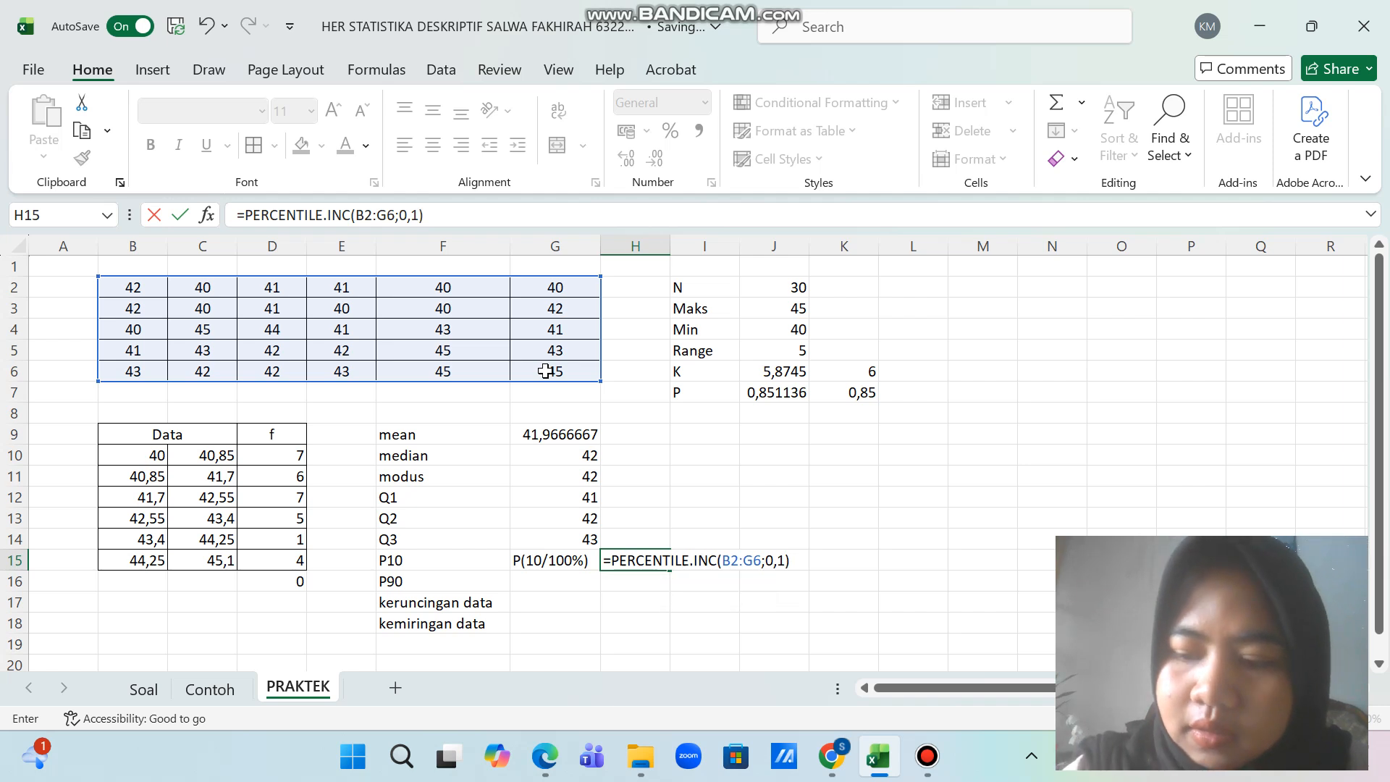
pyautogui.press('Return')
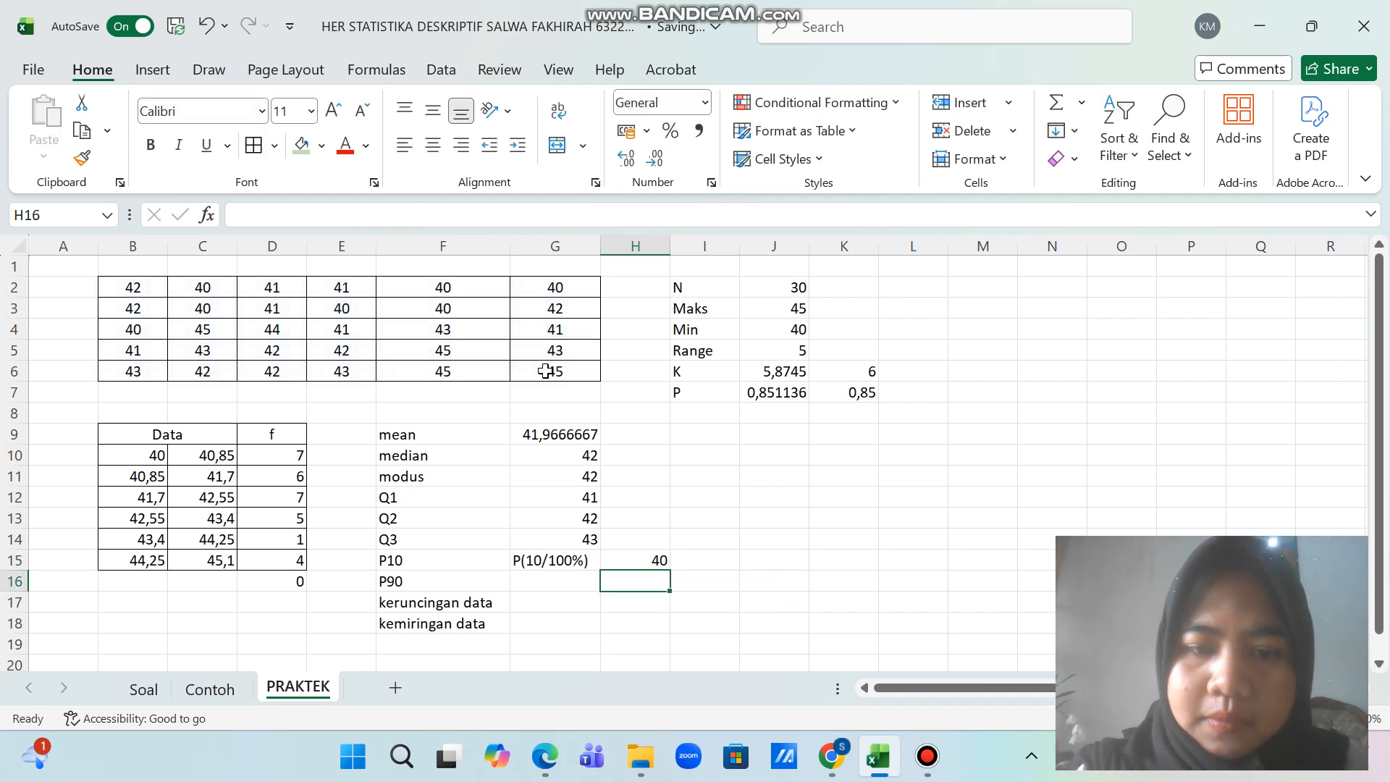
# Step: Enter the text P(90/100%) in G16 beside the P90 label
pyautogui.click(537, 583)
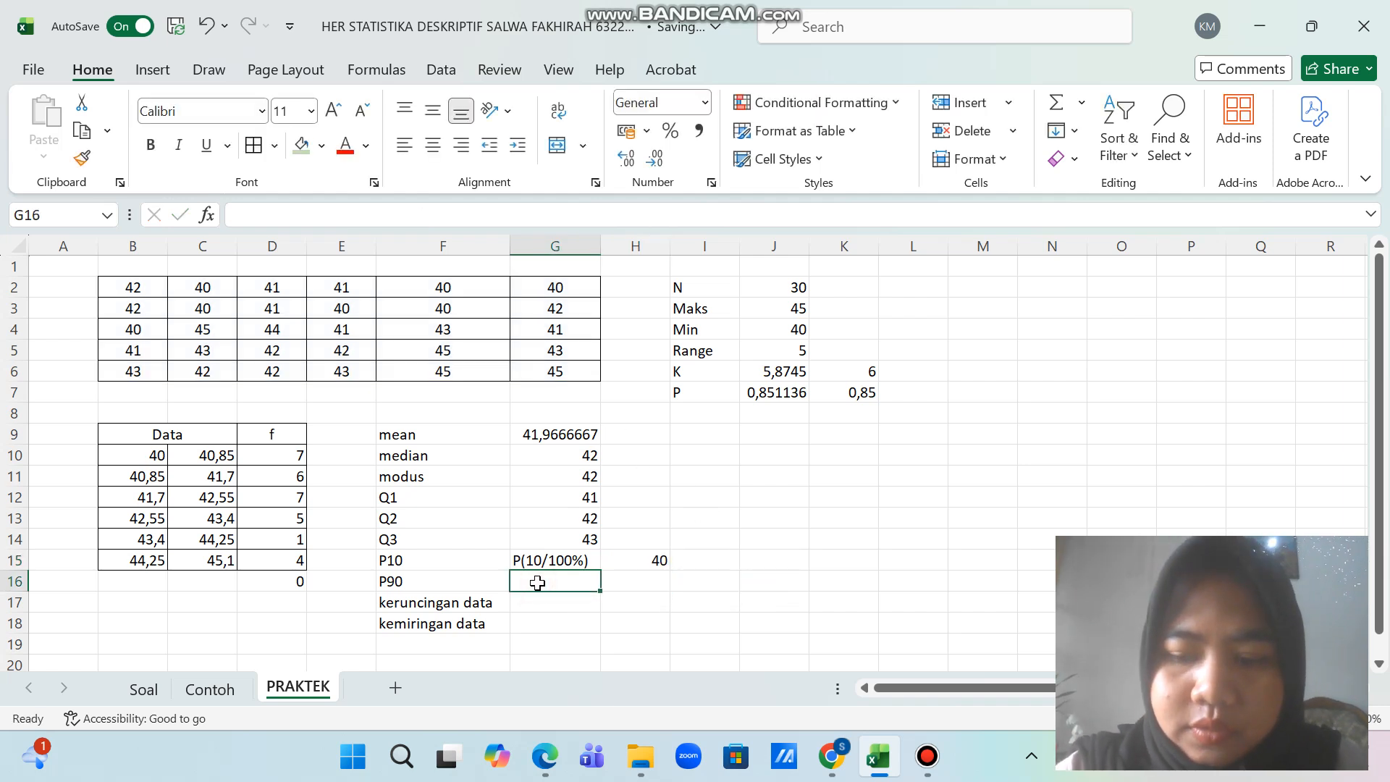
pyautogui.write('P')
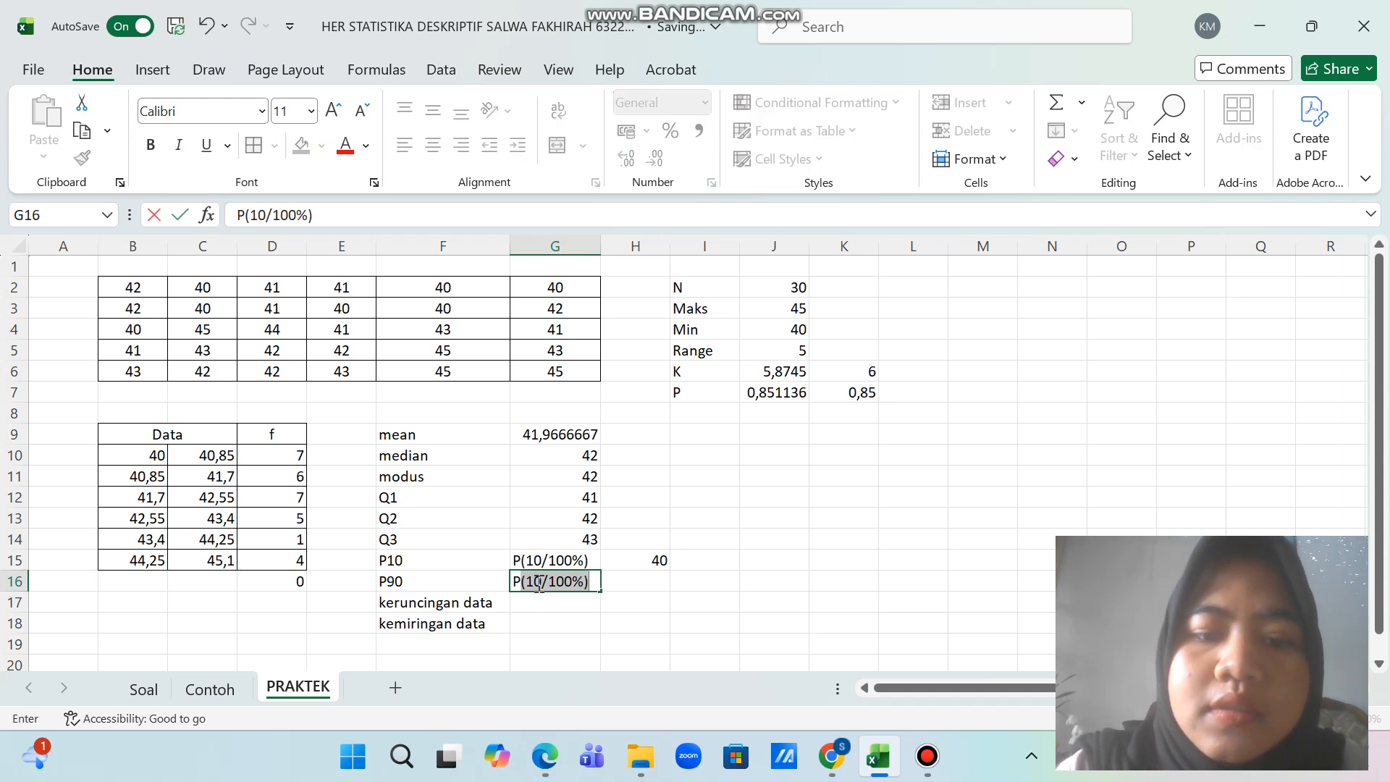
pyautogui.press('BackSpace')
pyautogui.press('BackSpace')
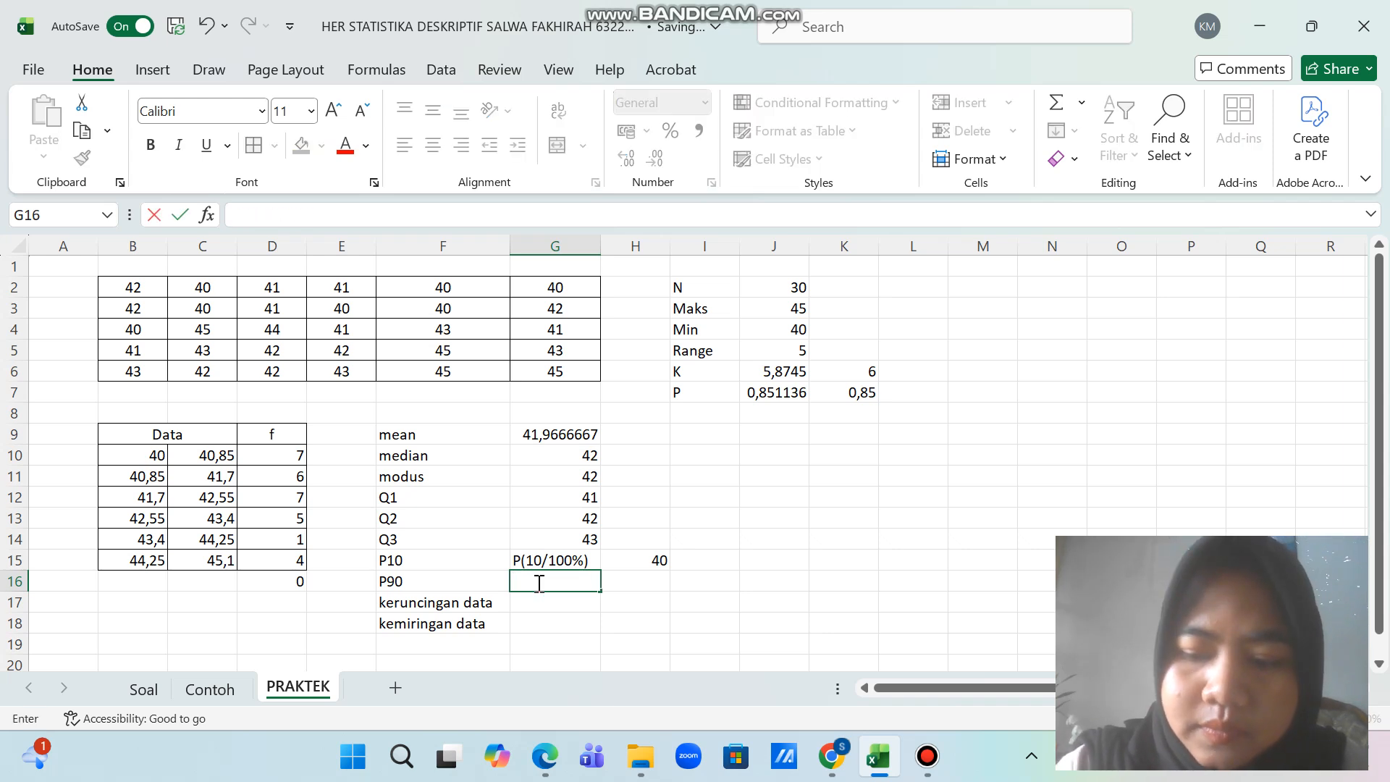
pyautogui.write('P')
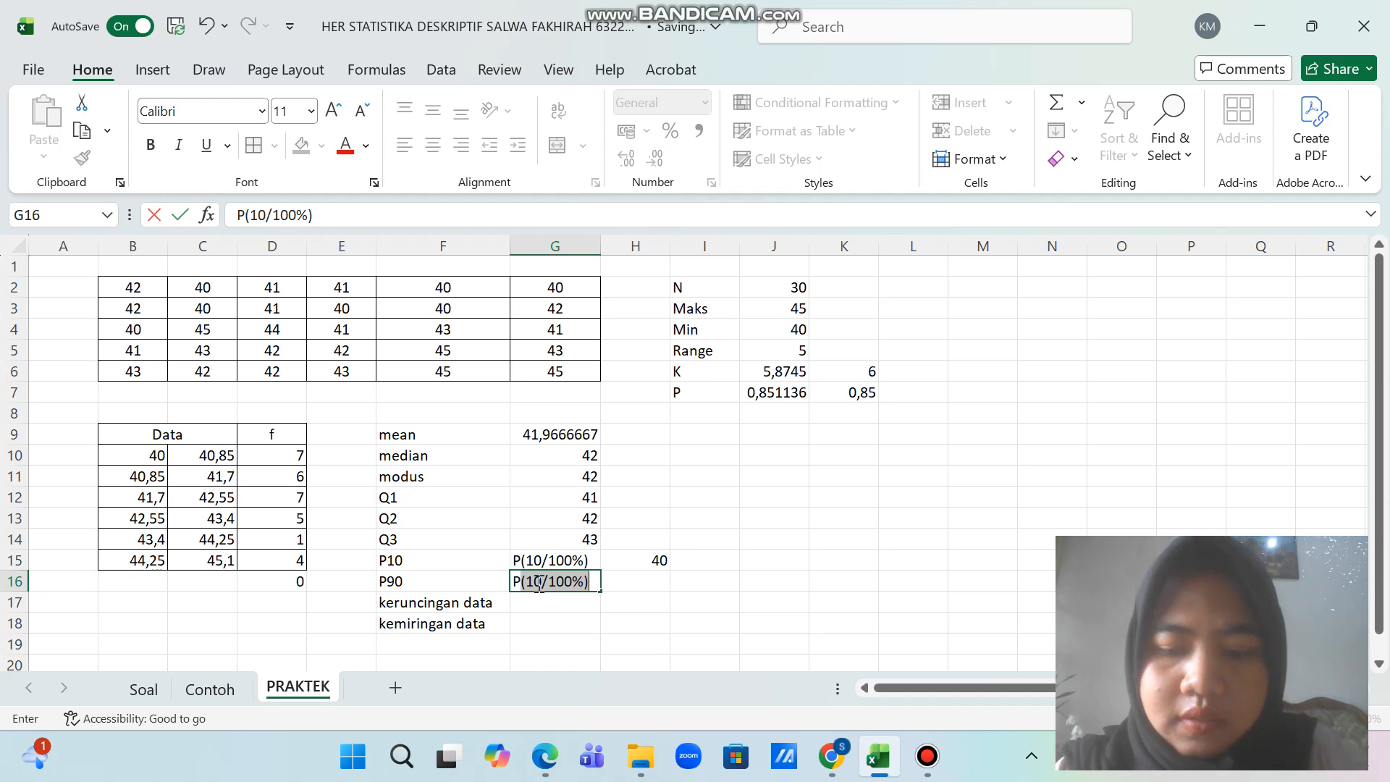
pyautogui.write('(9')
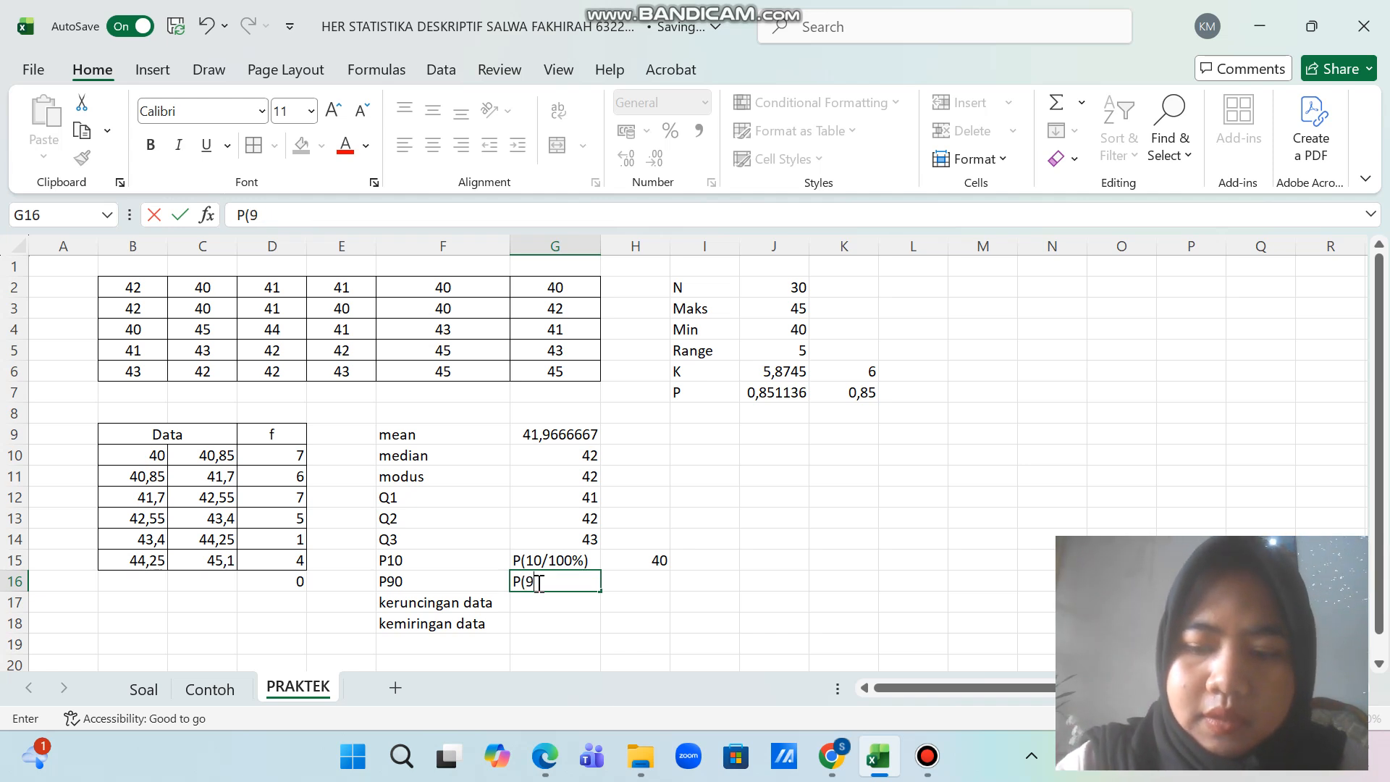
pyautogui.write('0')
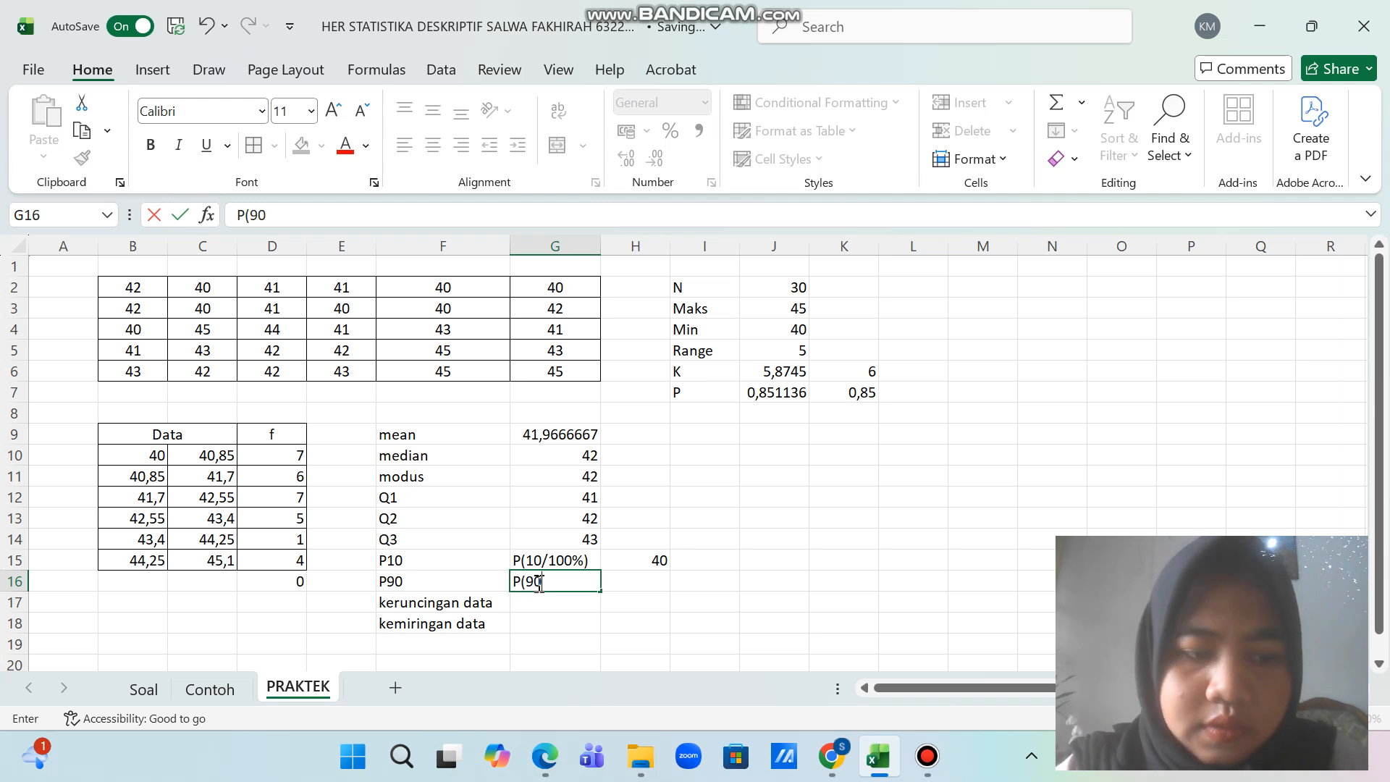
pyautogui.write('/')
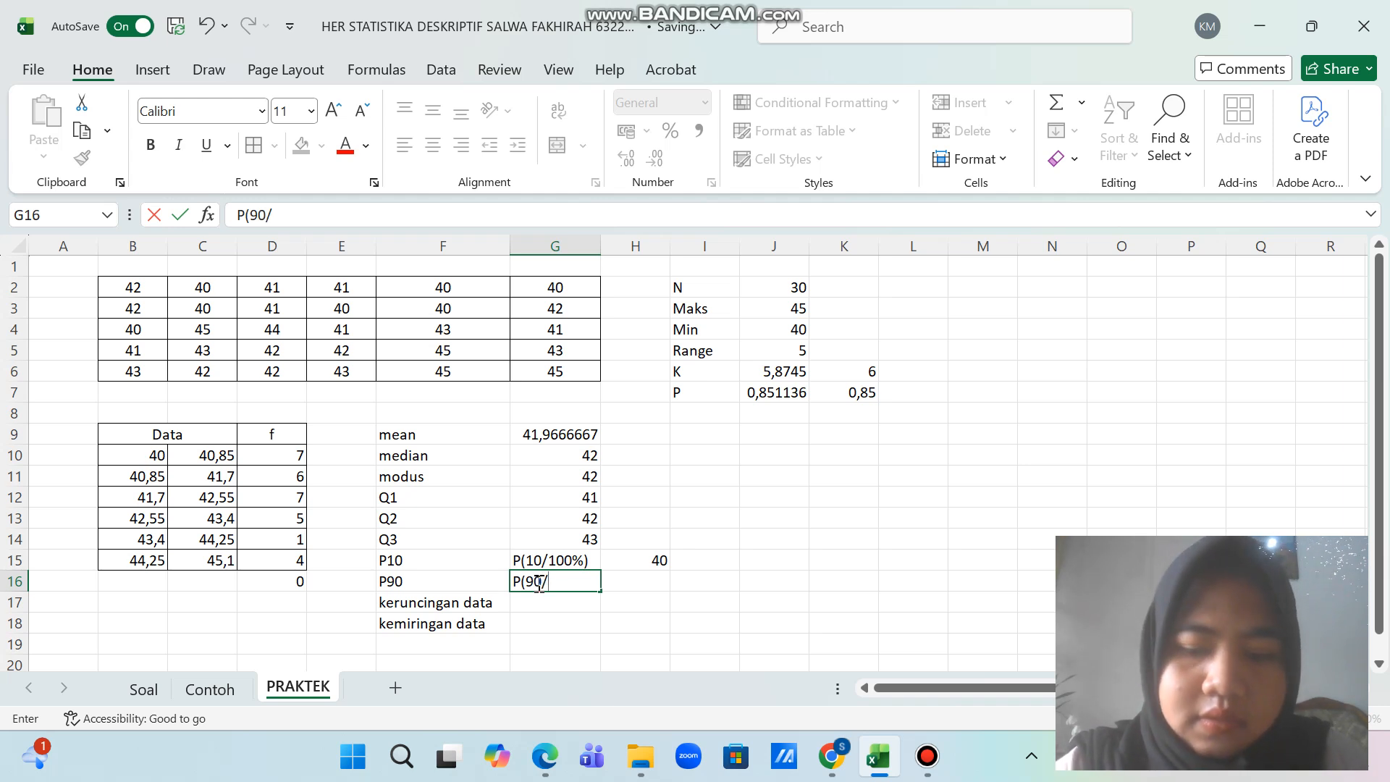
pyautogui.write('100%')
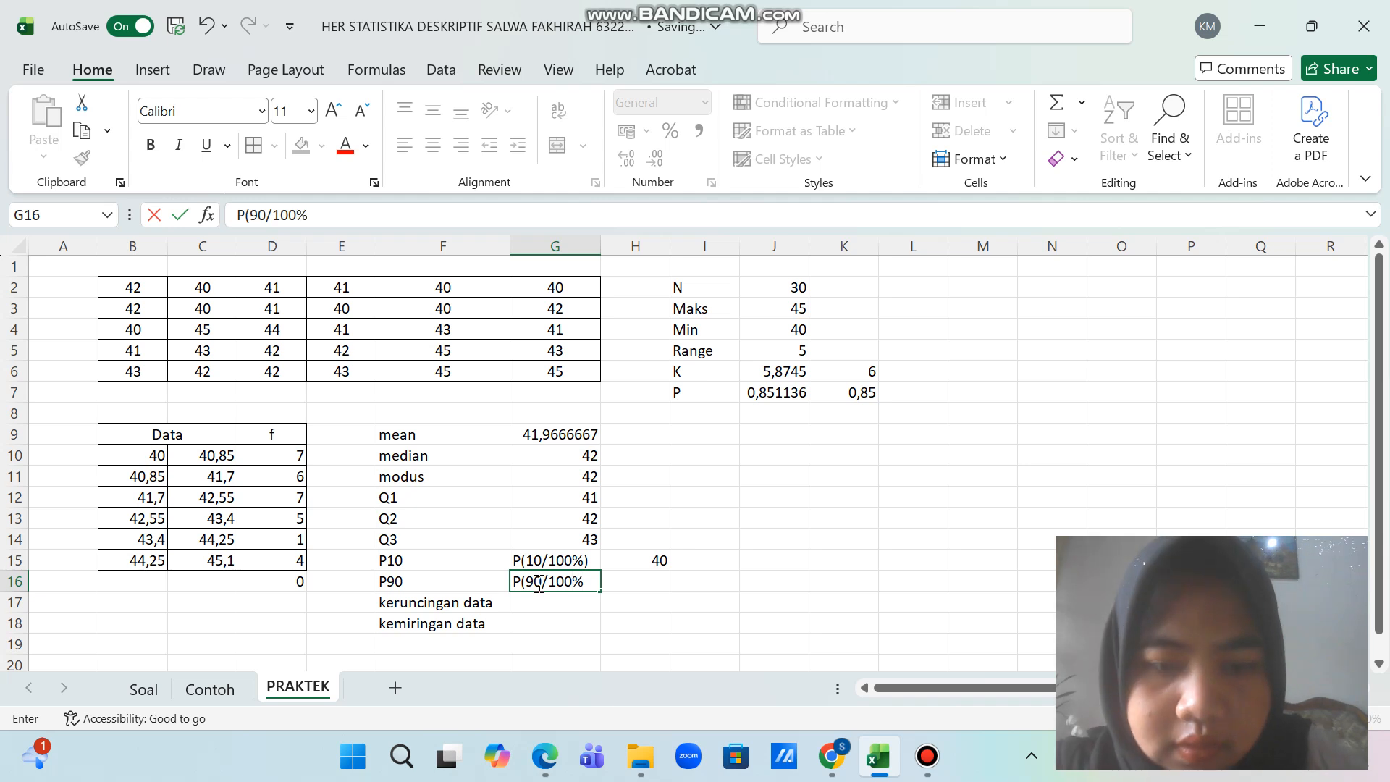
pyautogui.write(')')
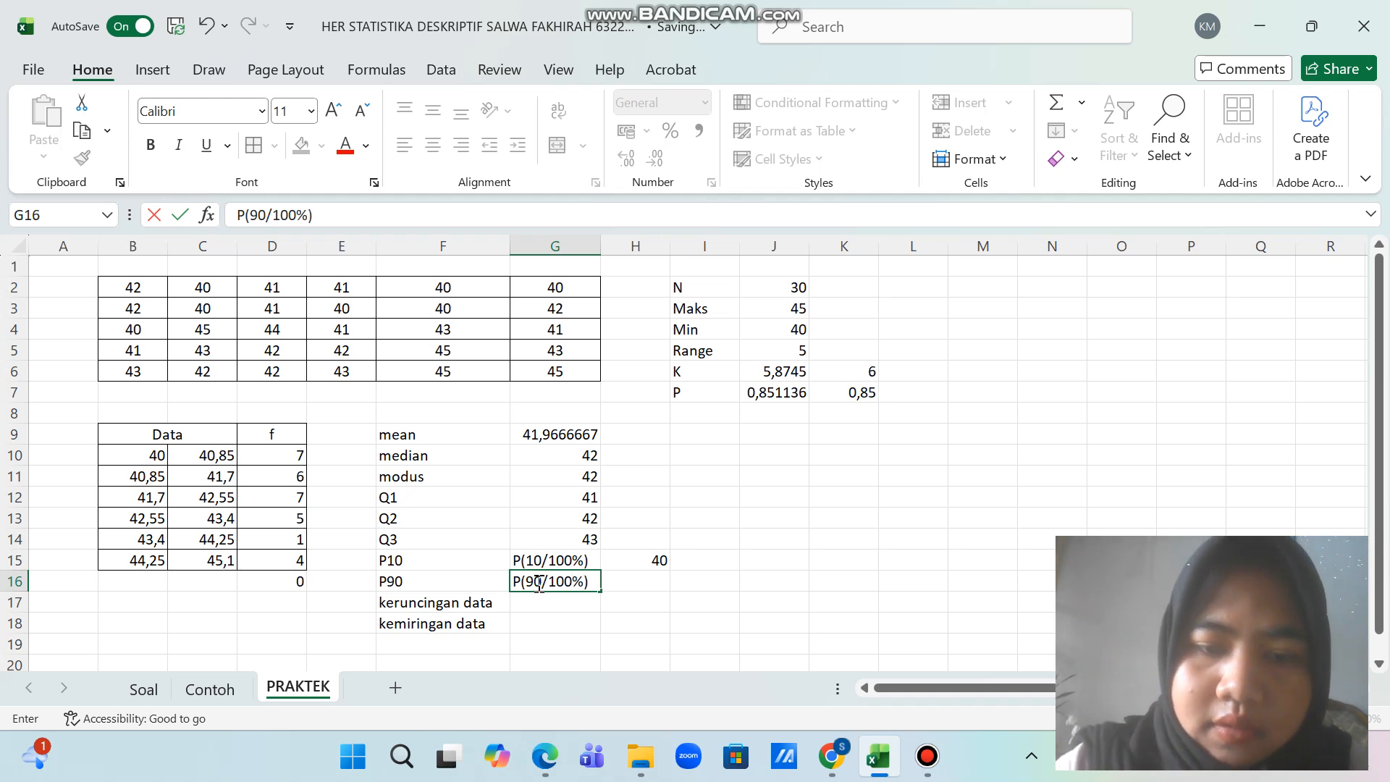
pyautogui.press('Return')
# Step: Calculate the 90th percentile of the shoe sizes in H16 with =PERCENTILE.INC(B2:G6;0,9)
pyautogui.press('Up')
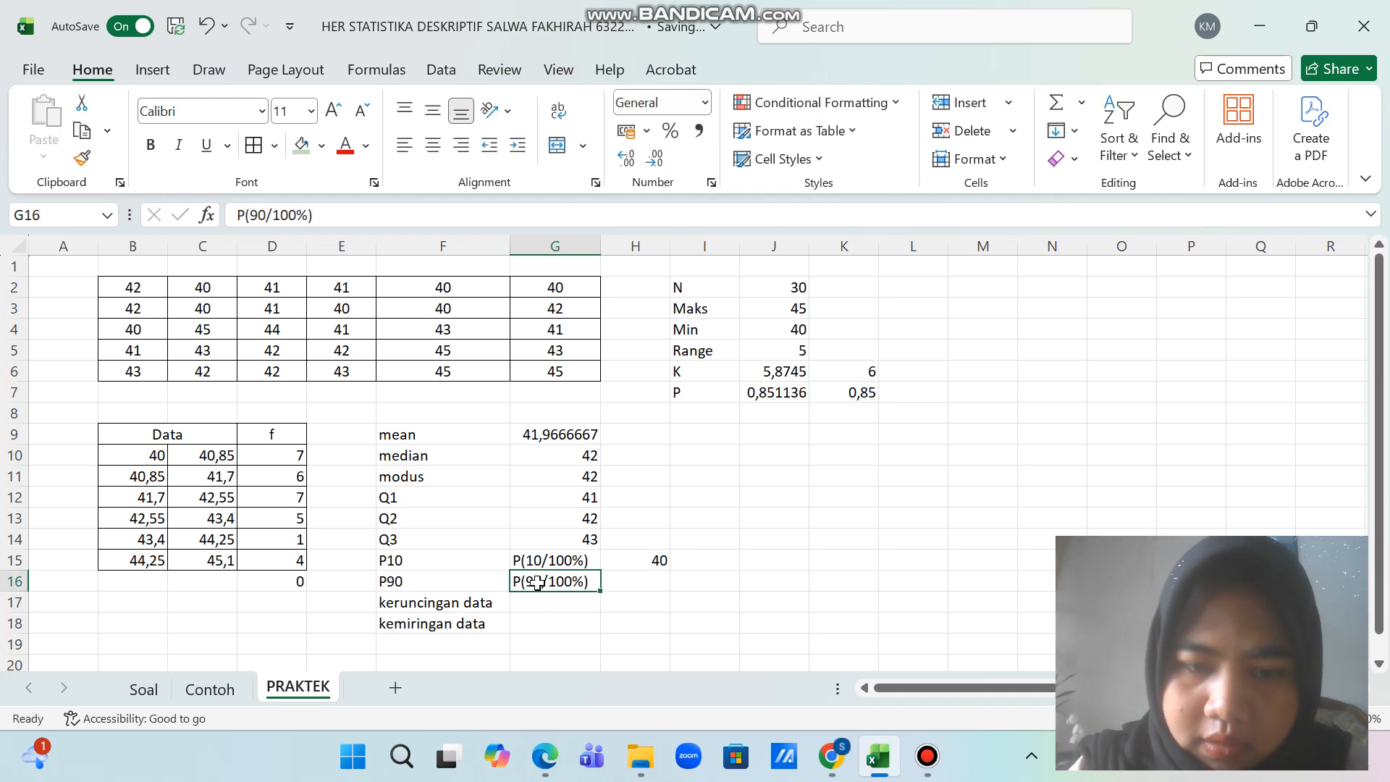
pyautogui.press('Right')
pyautogui.write('=')
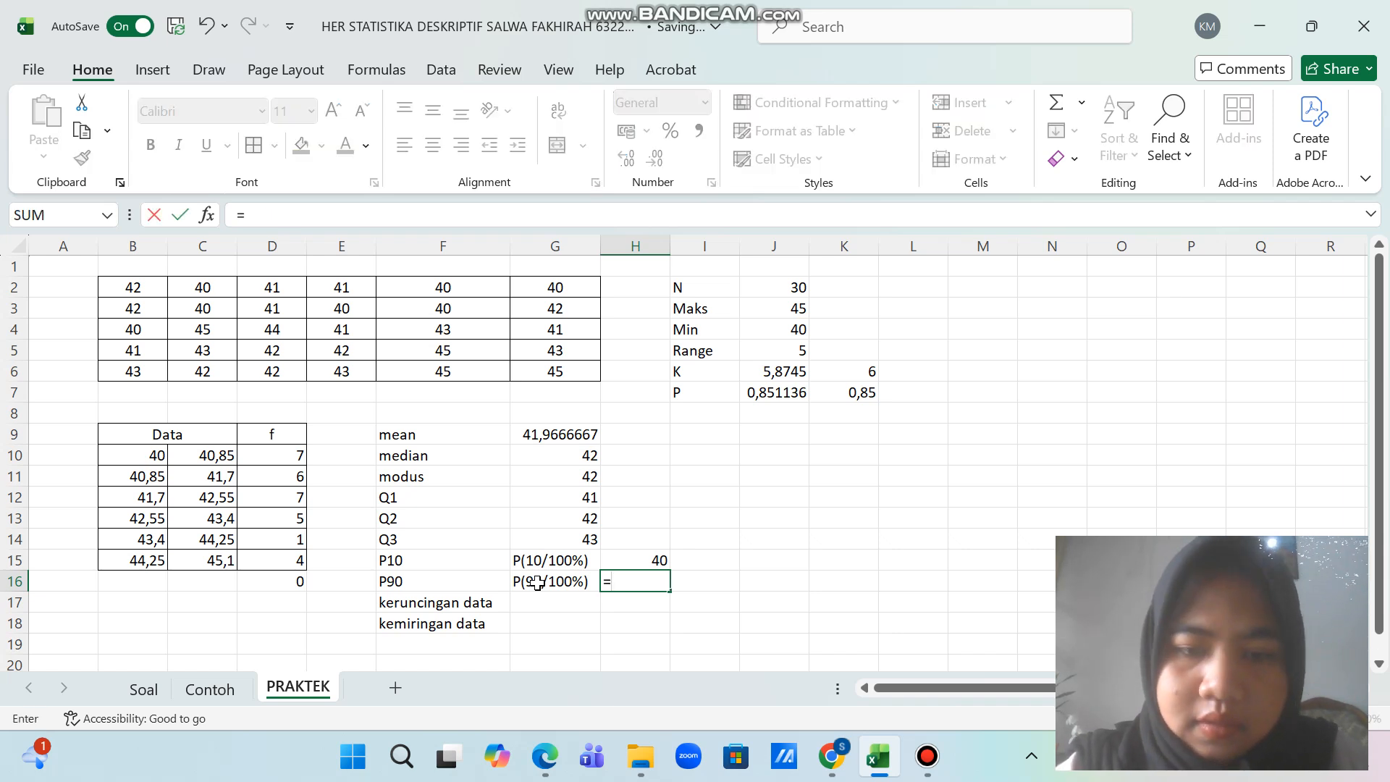
pyautogui.write('PER')
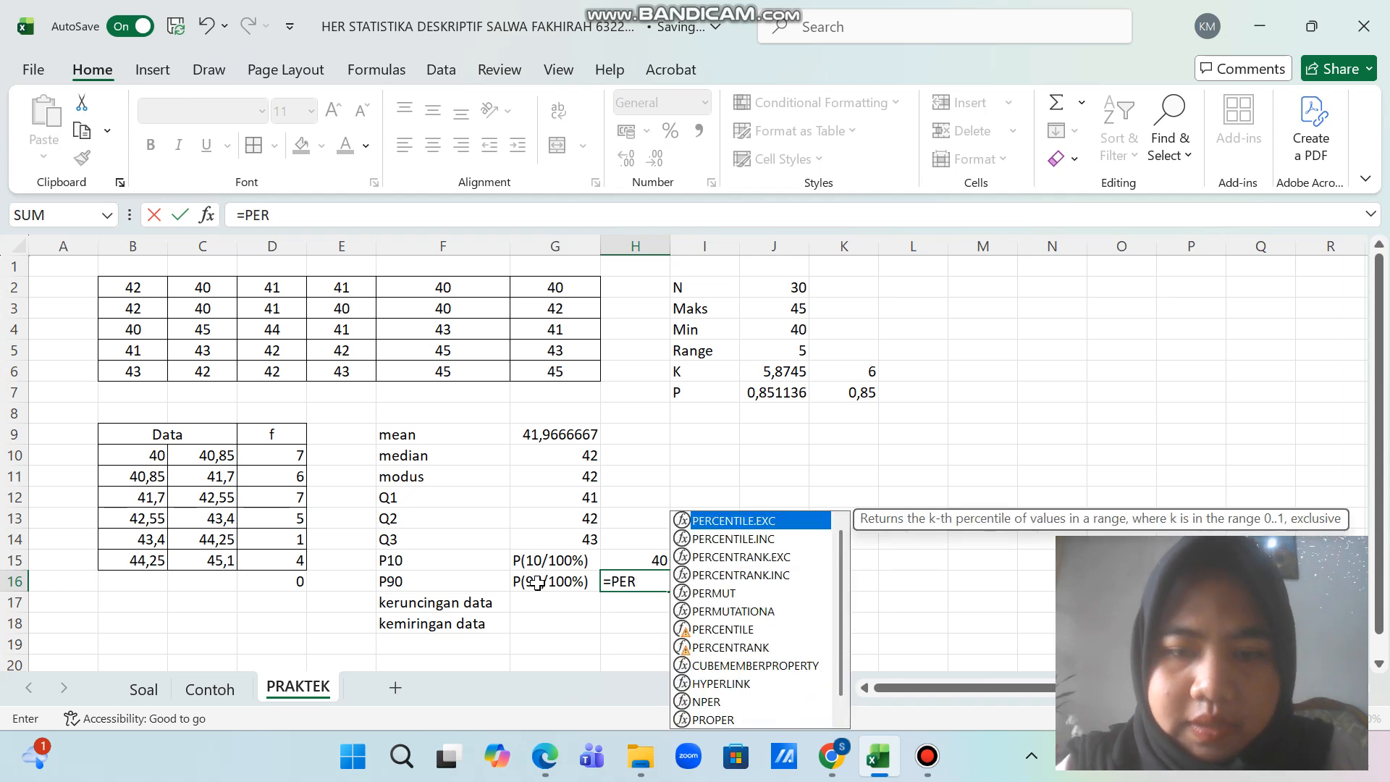
pyautogui.doubleClick(753, 537)
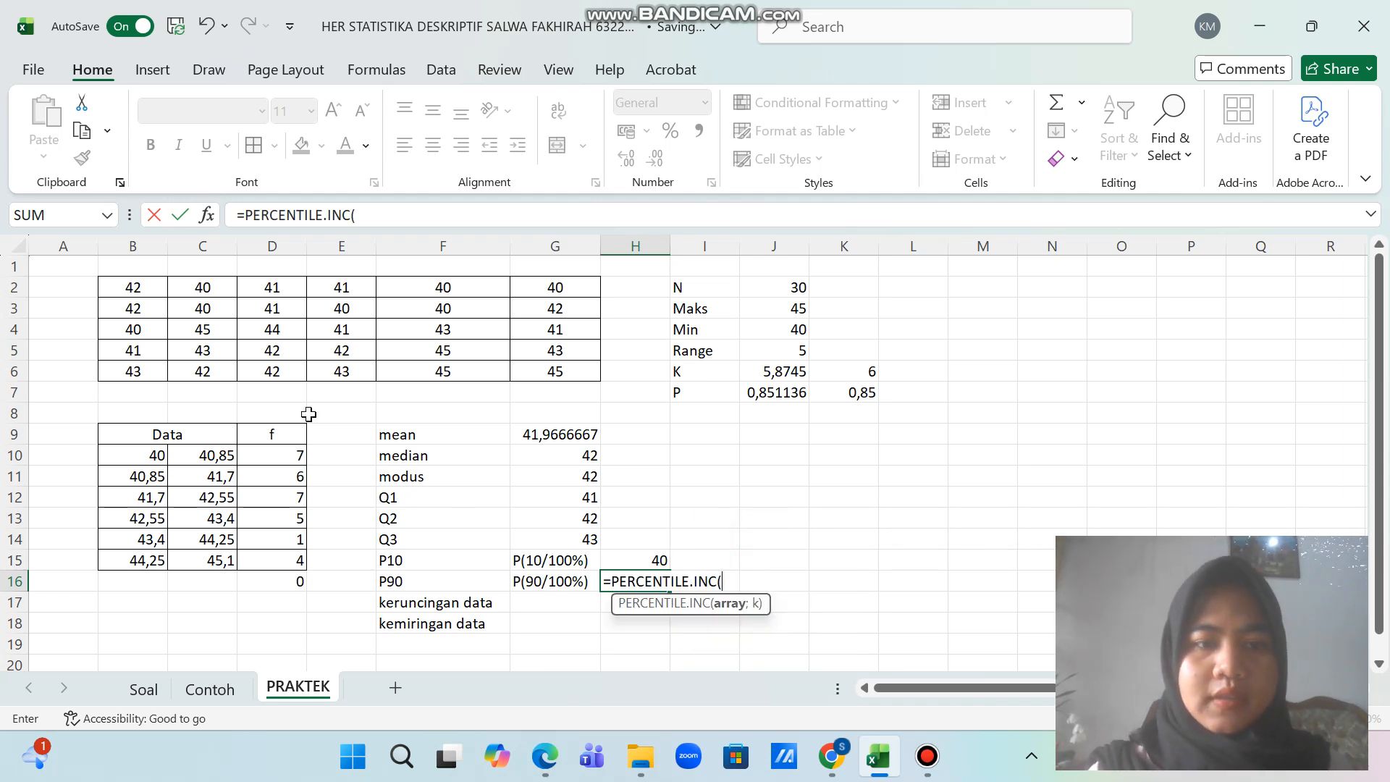
pyautogui.moveTo(148, 289); pyautogui.dragTo(547, 375)
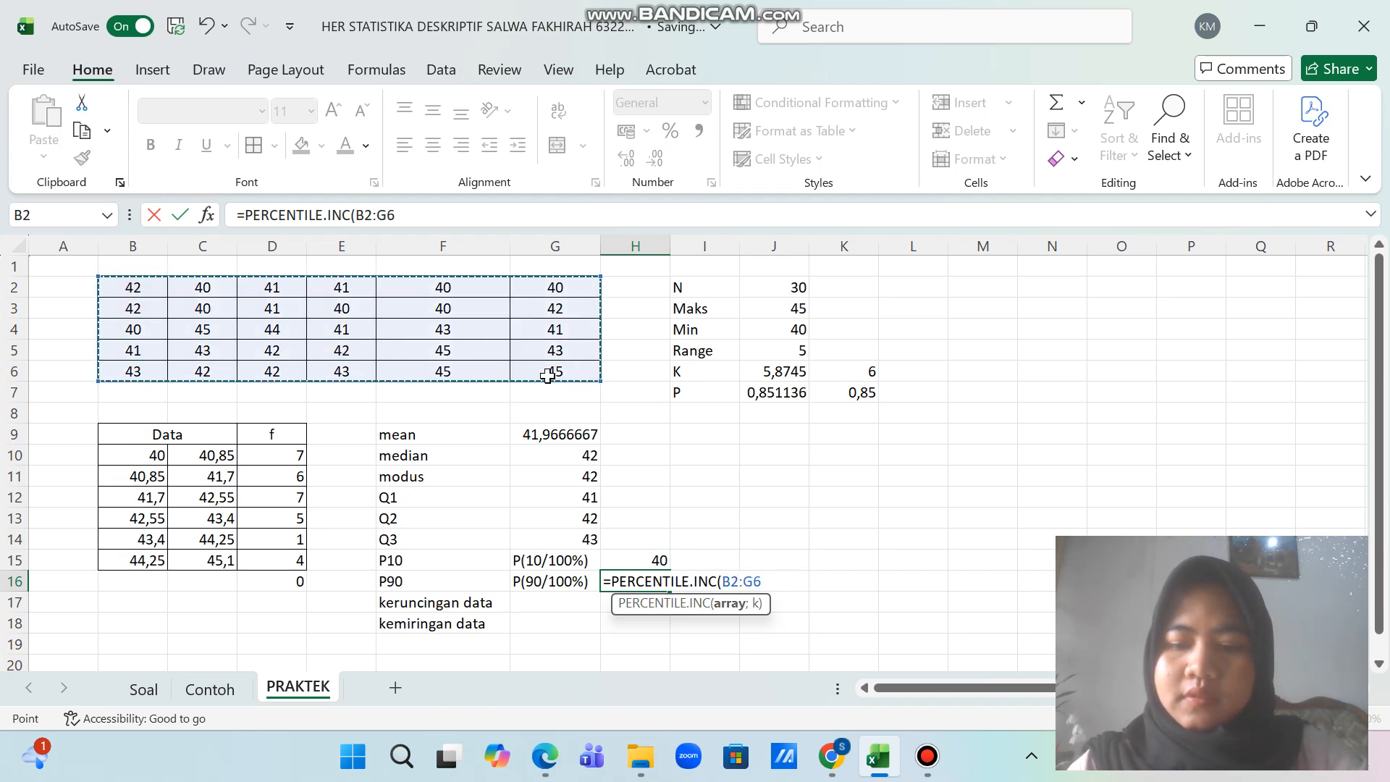
pyautogui.write(';')
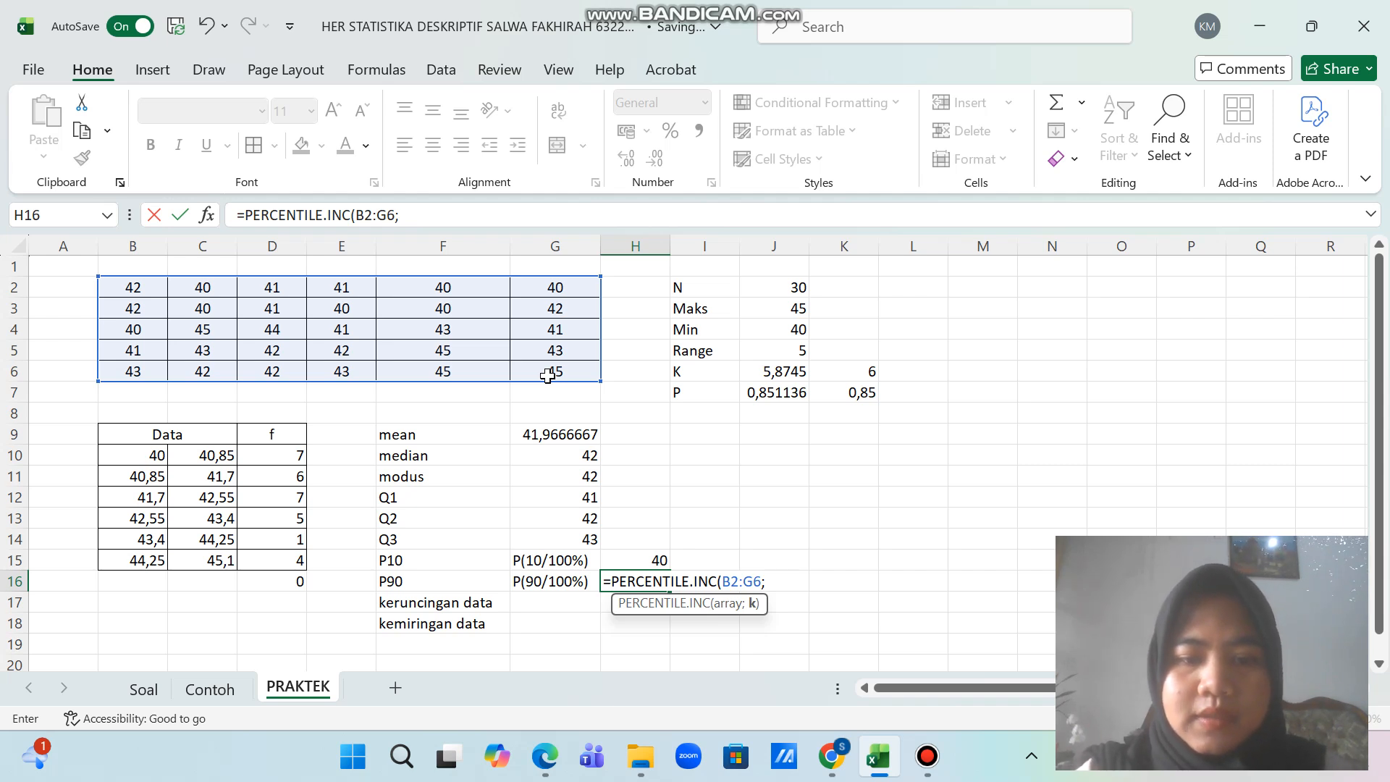
pyautogui.write('0,9')
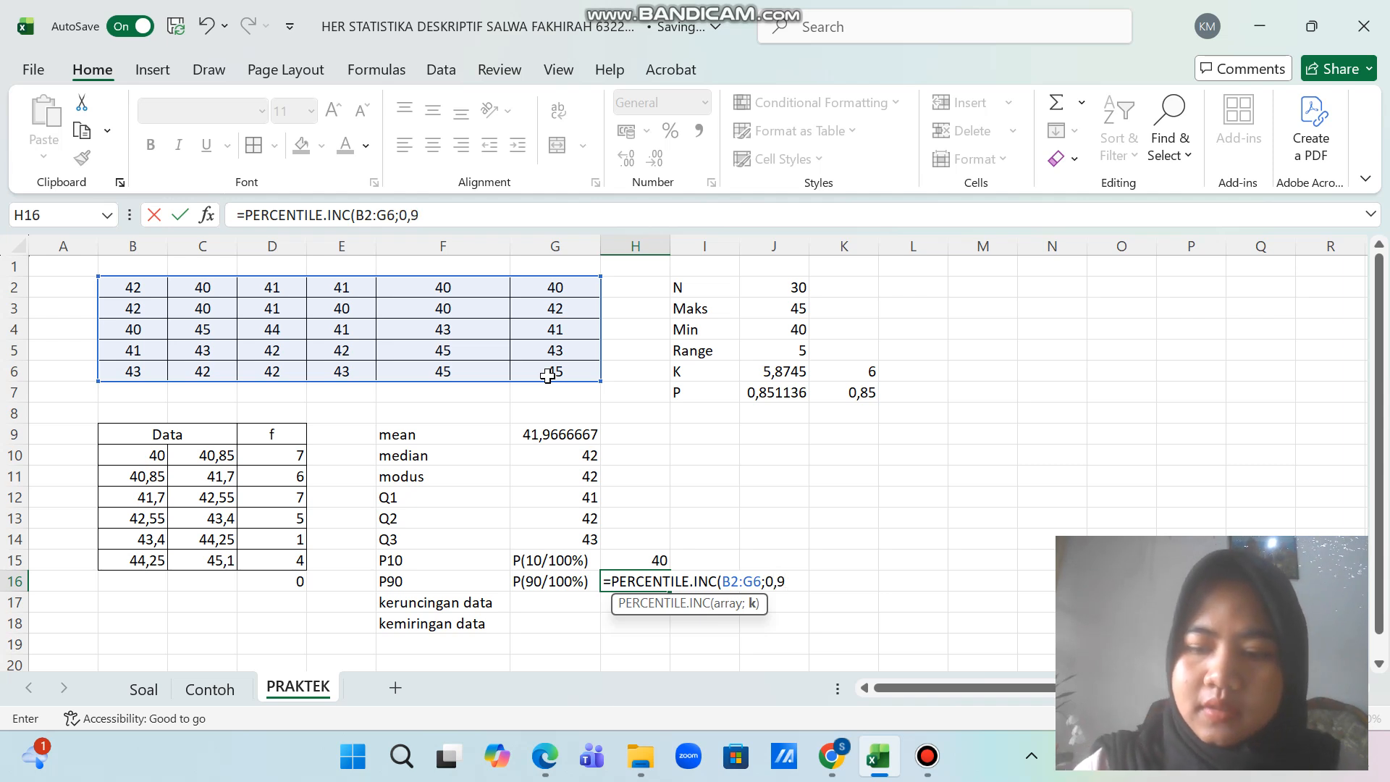
pyautogui.press('Return')
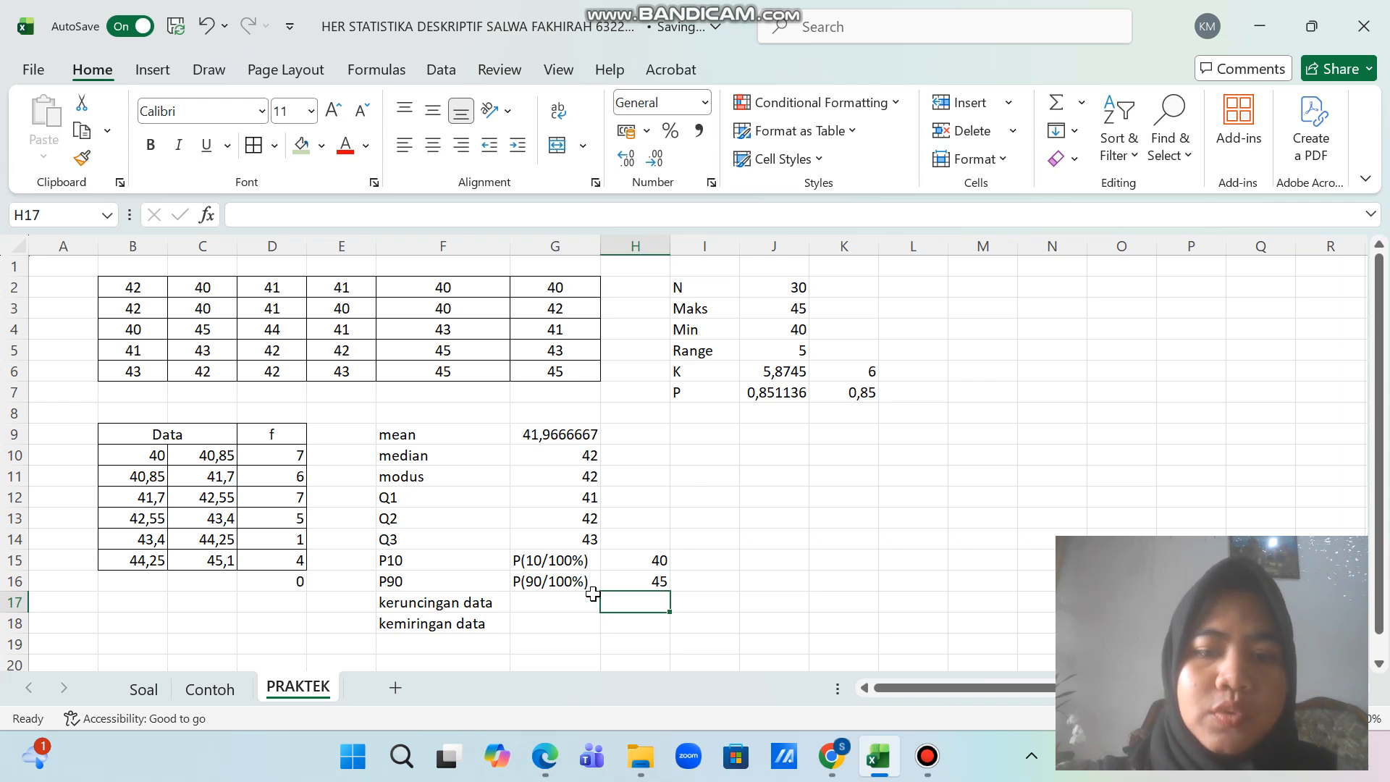
# Step: Fill the keruncingan data value in G17 with the formula =SKEW(B2:G6) over the shoe sizes
pyautogui.click(548, 606)
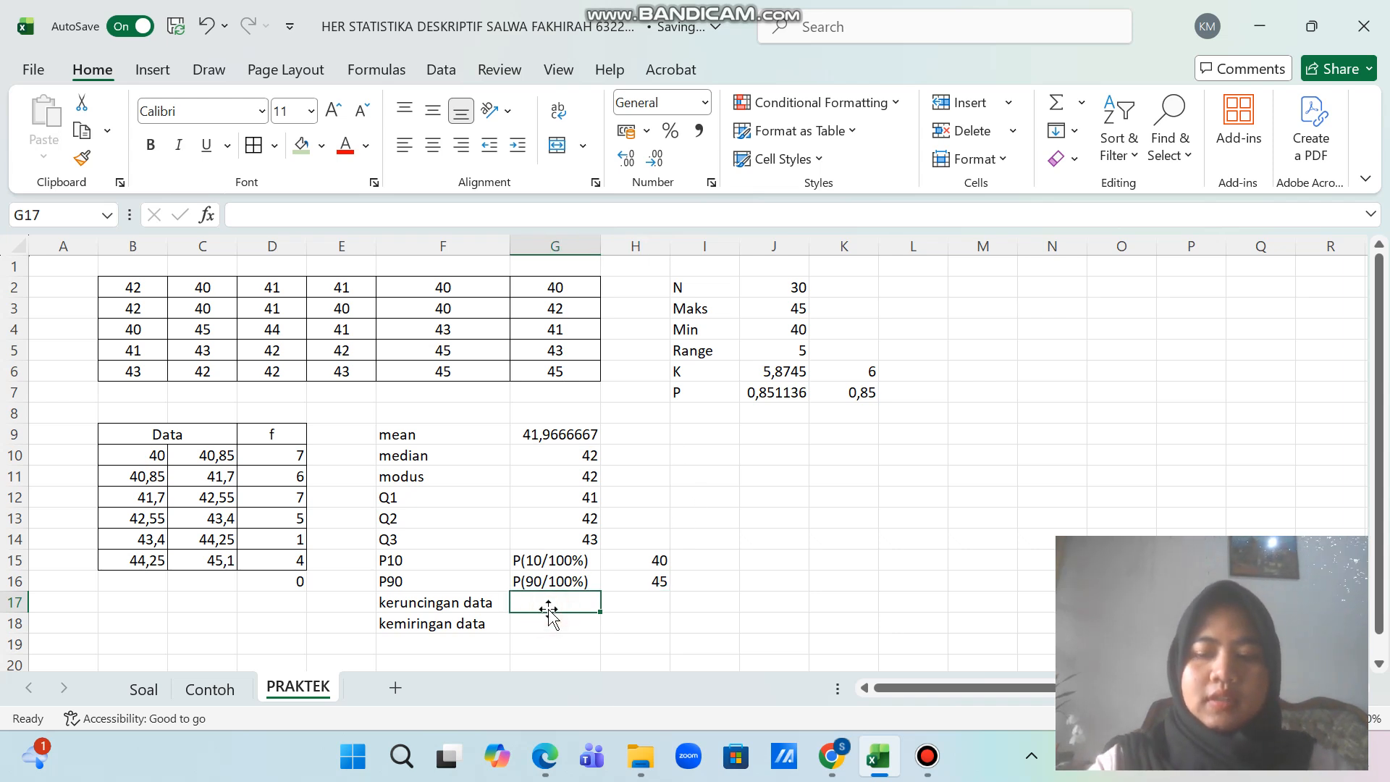
pyautogui.write('=S')
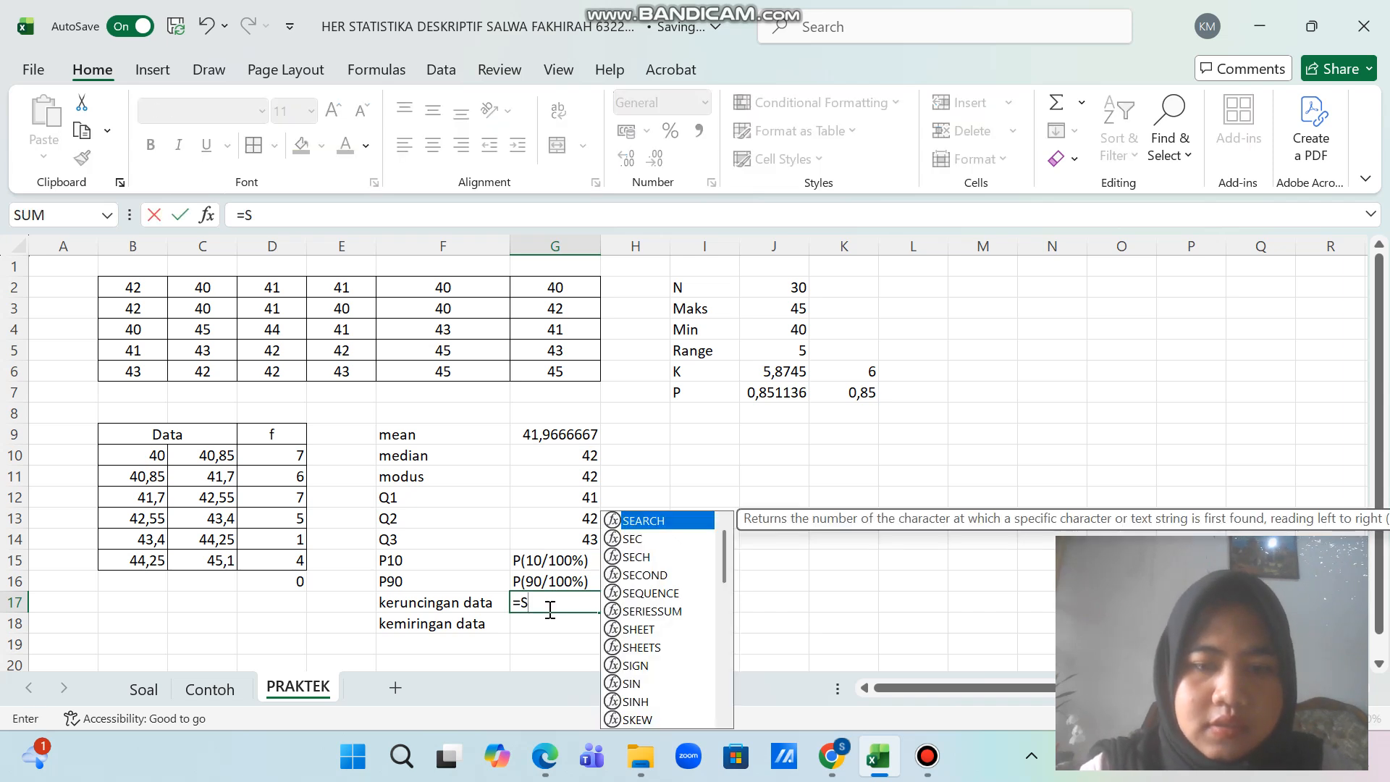
pyautogui.write('KE')
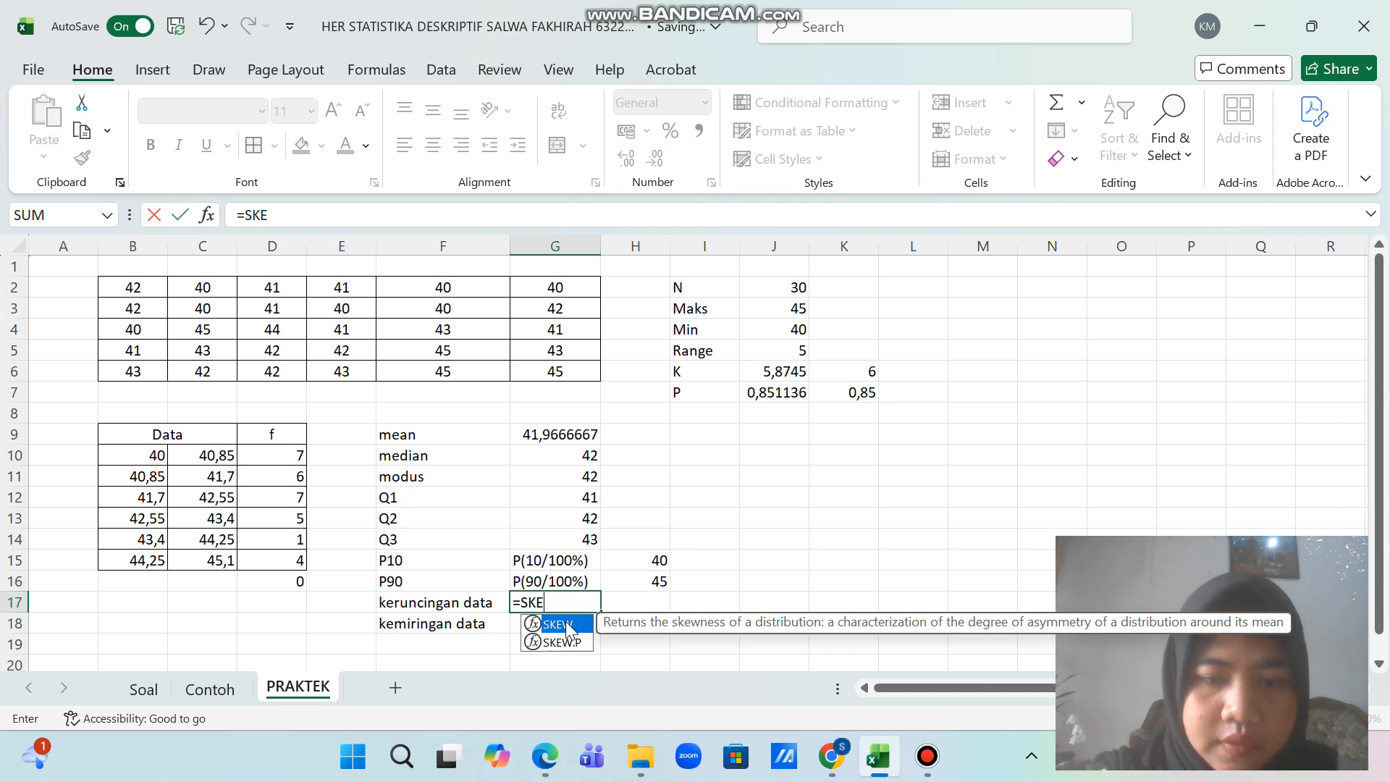
pyautogui.doubleClick(567, 623)
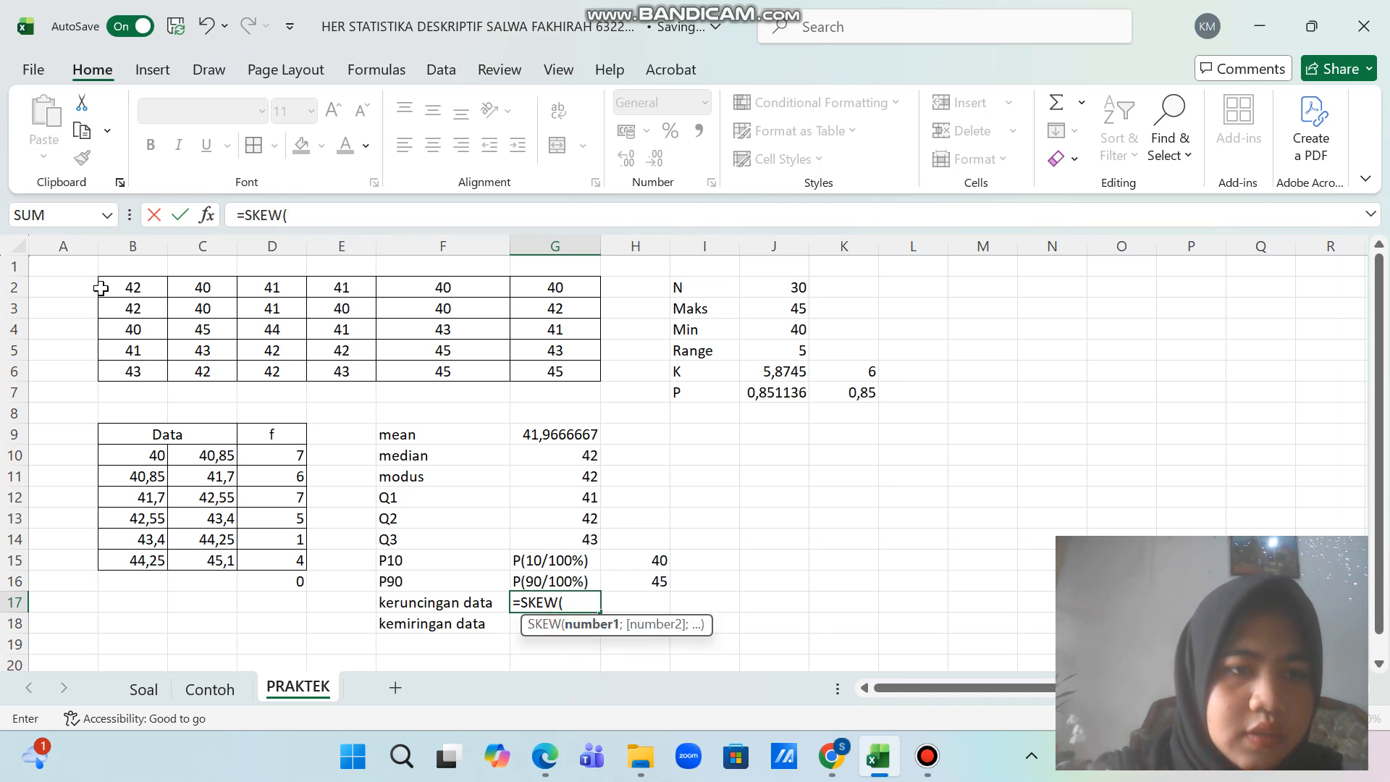
pyautogui.moveTo(111, 288); pyautogui.dragTo(558, 369)
pyautogui.write(')')
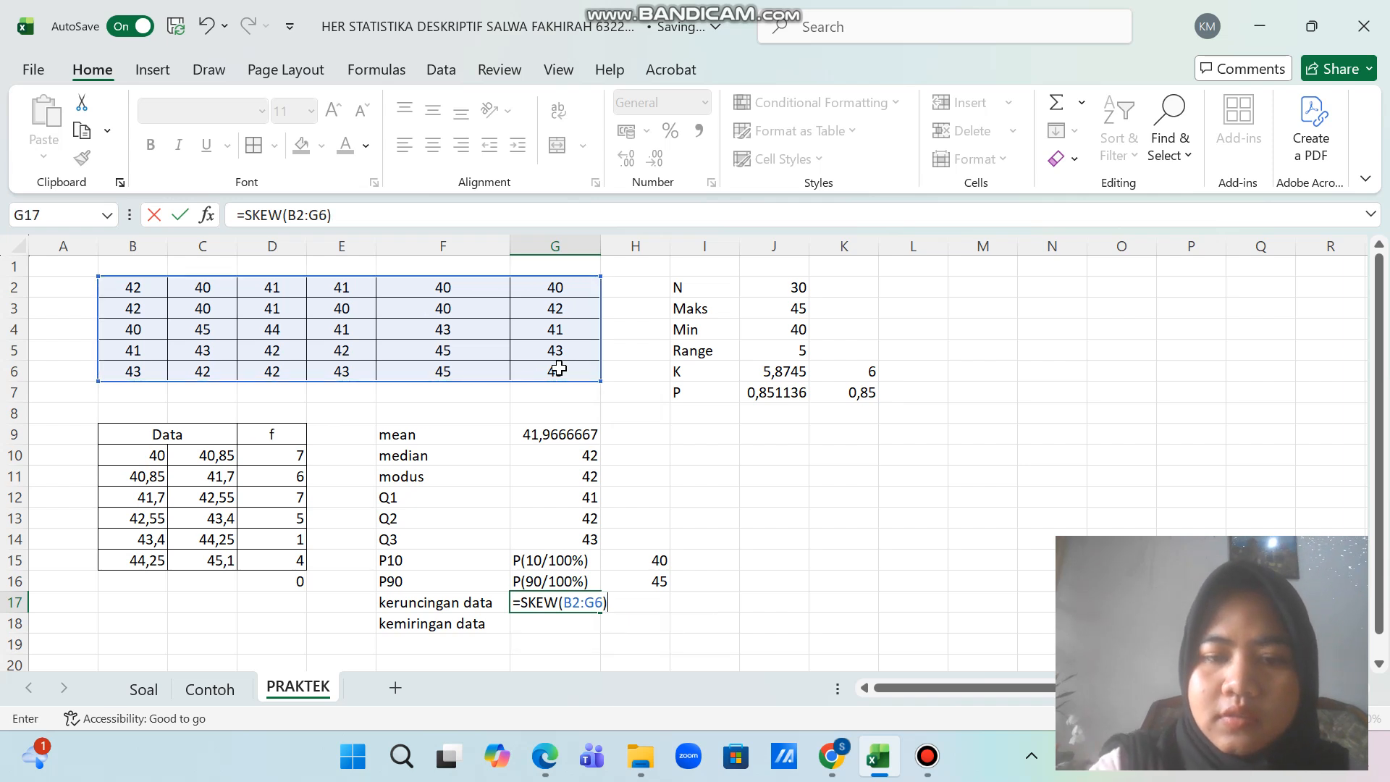
pyautogui.press('Return')
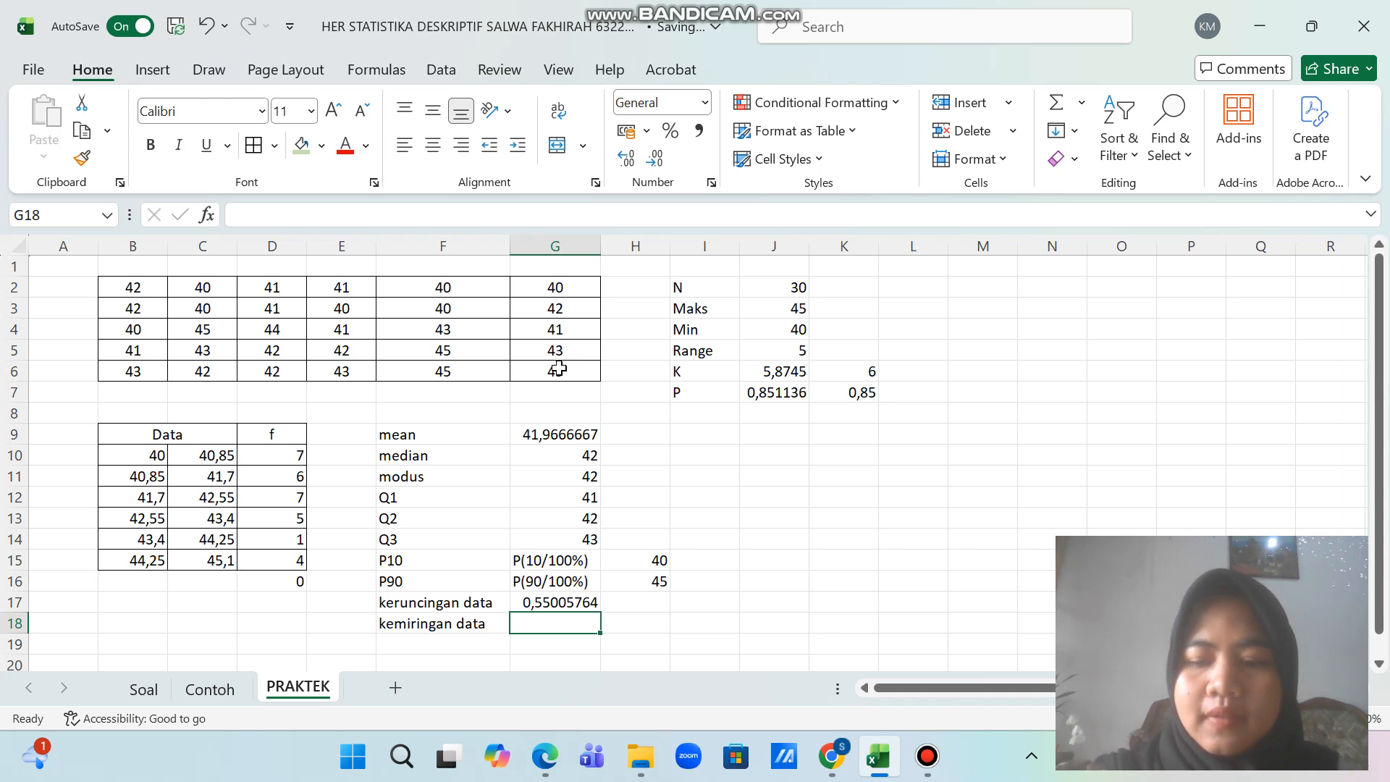
# Step: Fill the kemiringan data value in G18 with the formula =KURT(B2:G6) over the shoe sizes
pyautogui.write('=')
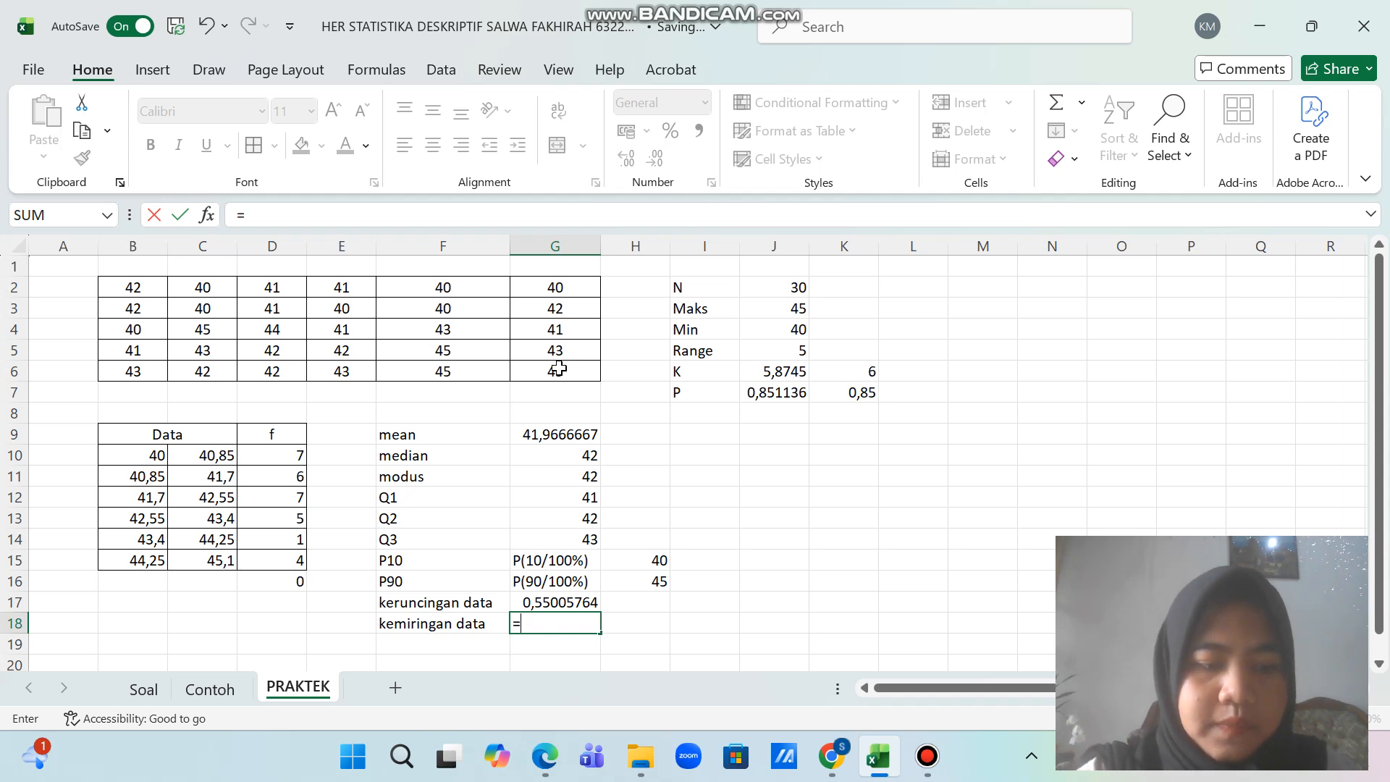
pyautogui.write('KUR')
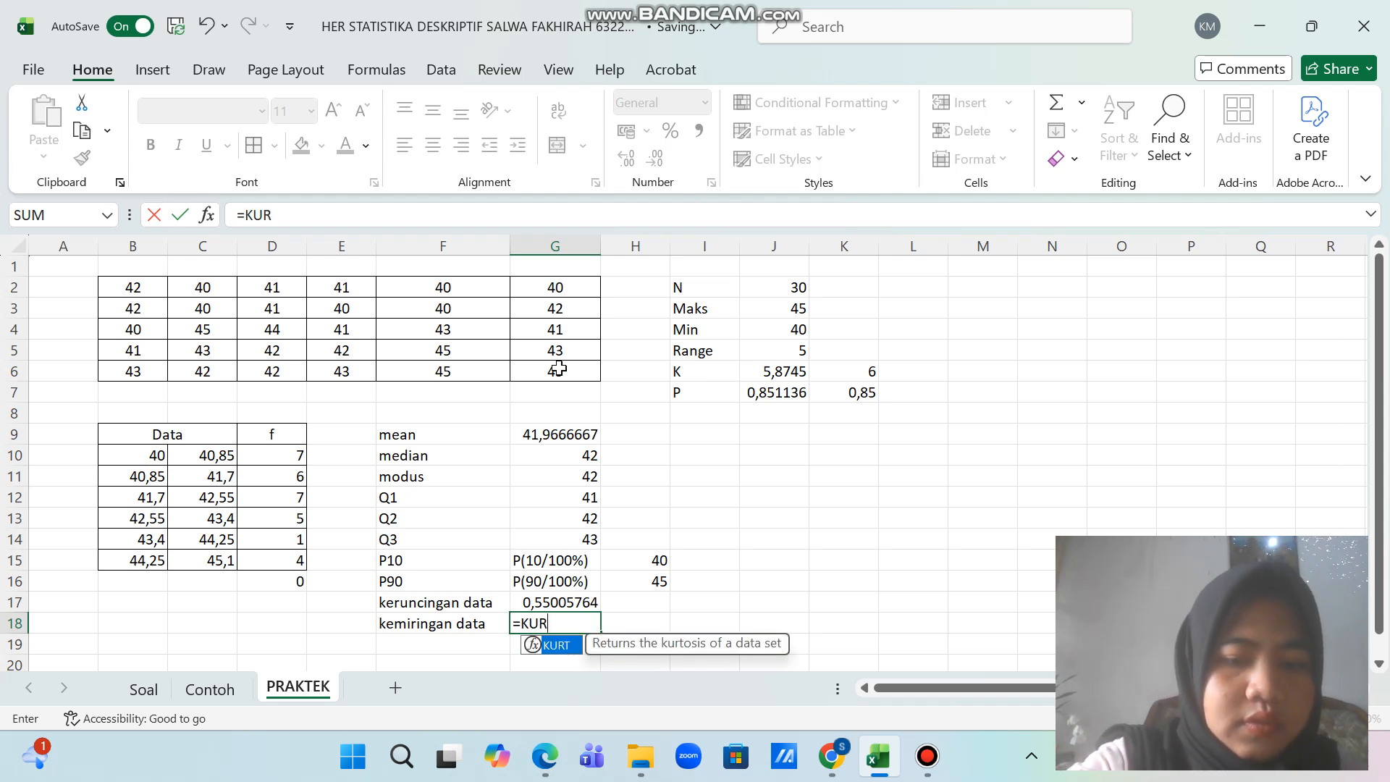
pyautogui.doubleClick(566, 649)
pyautogui.moveTo(141, 287); pyautogui.dragTo(555, 372)
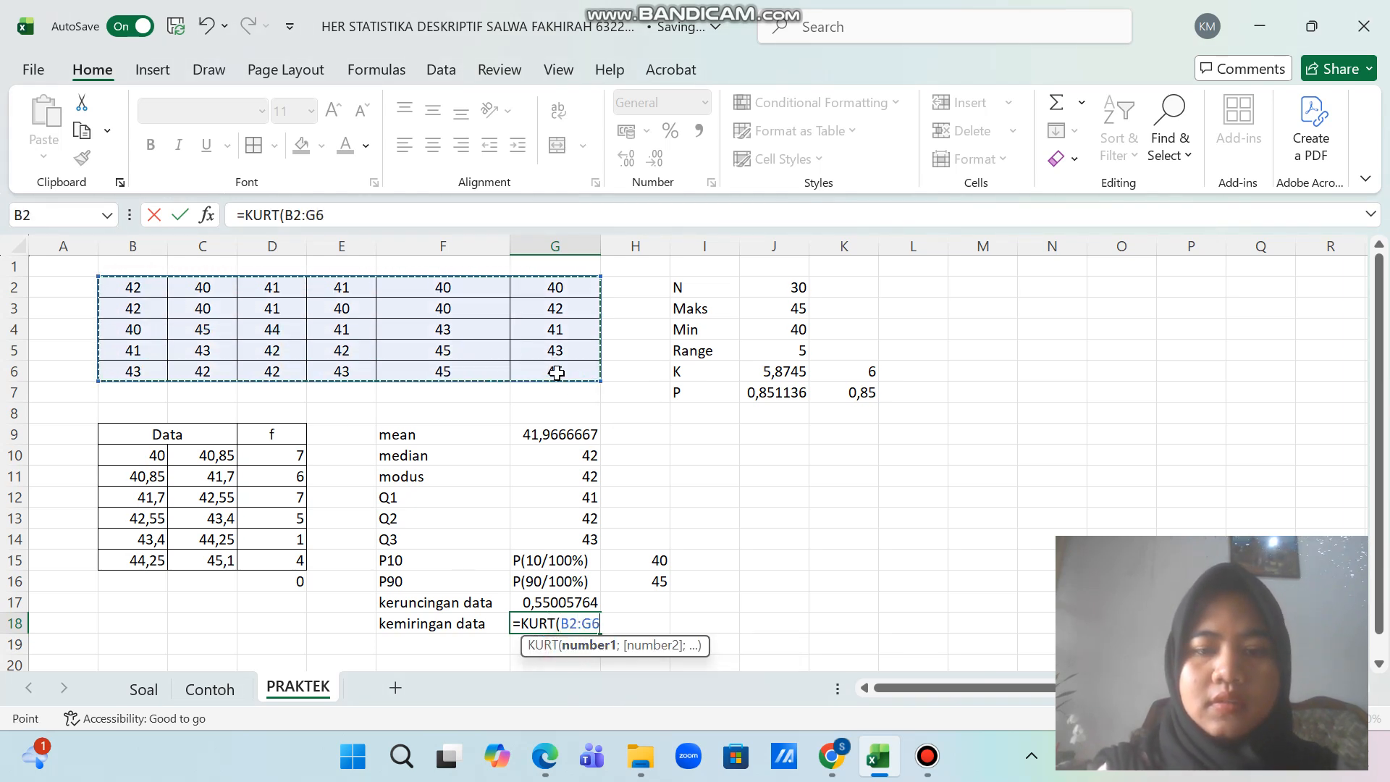
pyautogui.press('Return')
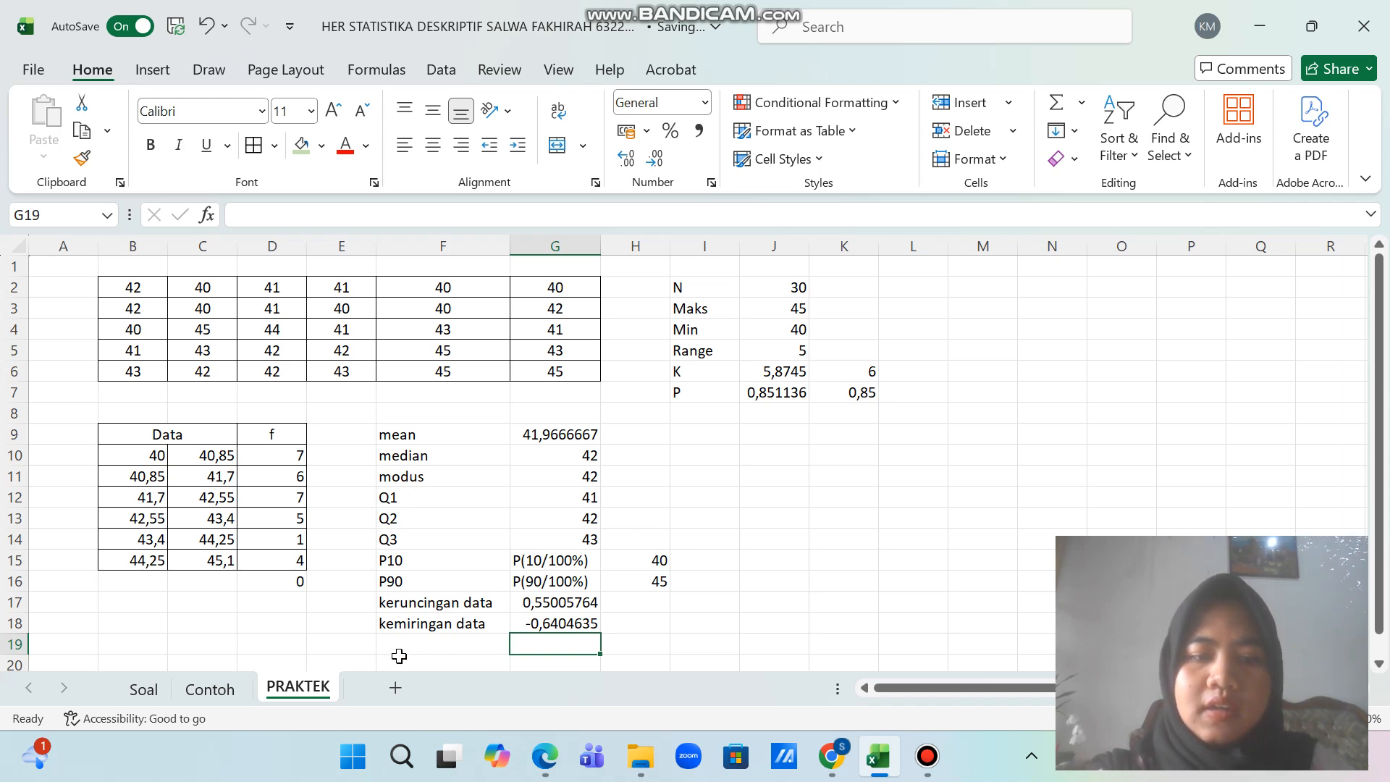
# Step: Open the Soal sheet to review the assignment's requested statistics
pyautogui.click(136, 686)
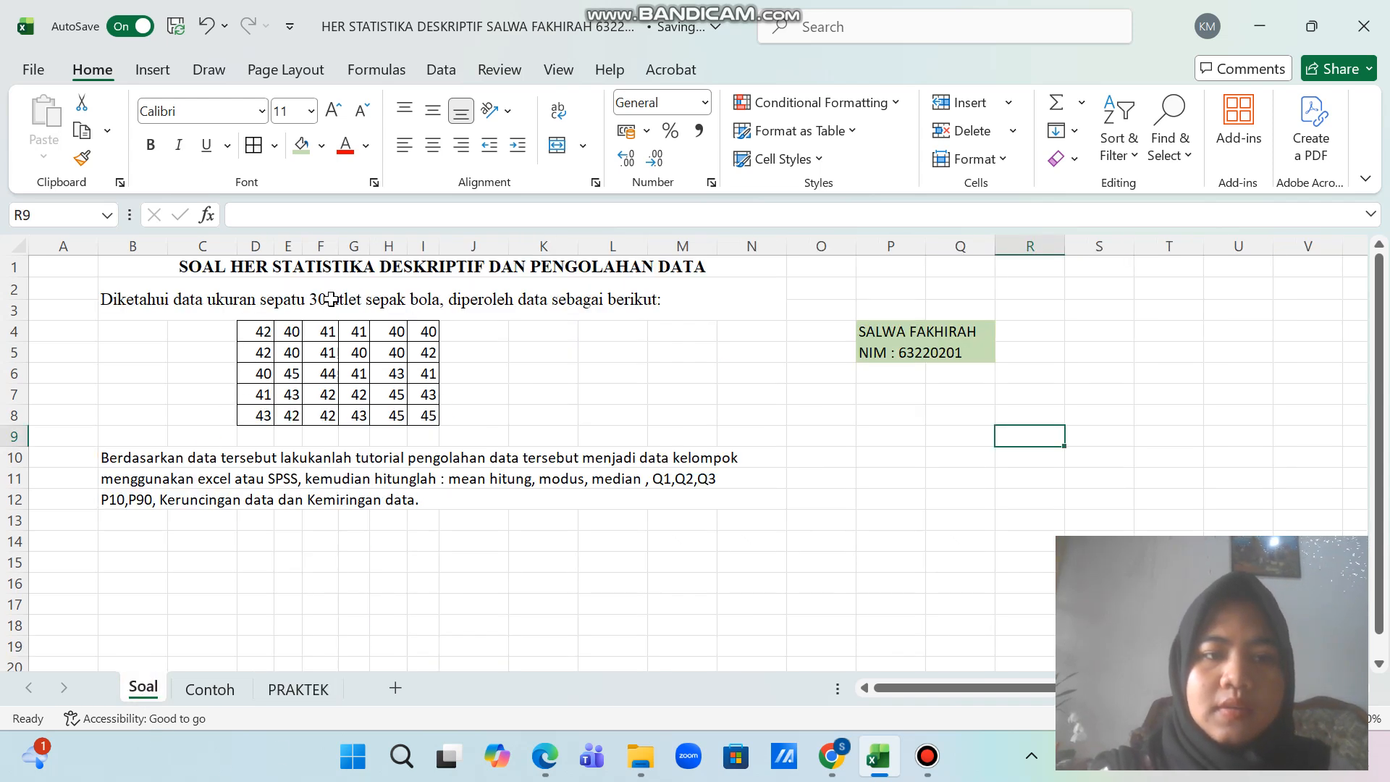